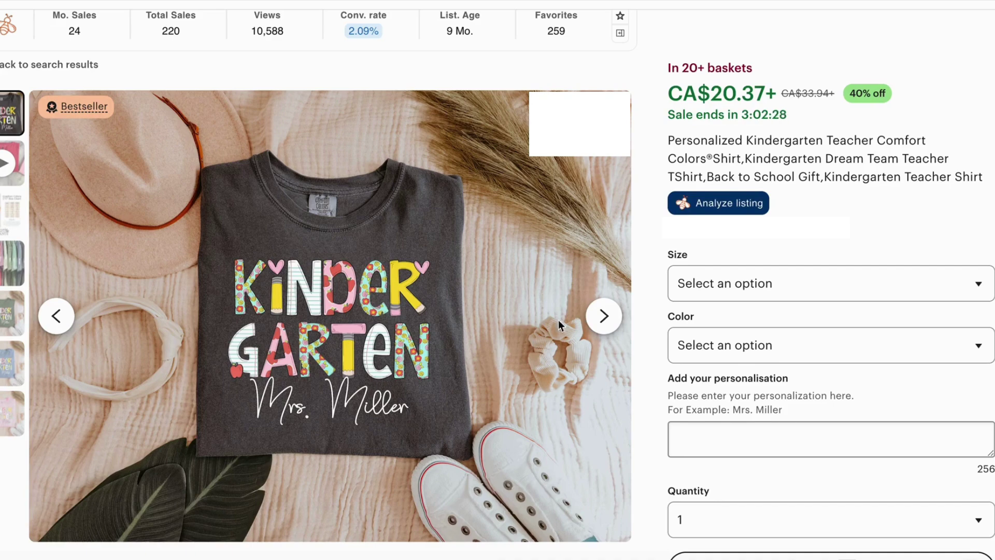
Check the Kindergarten teacher shirt listing's sales and conversion details, and close the listing analysis.
left_click(713, 204)
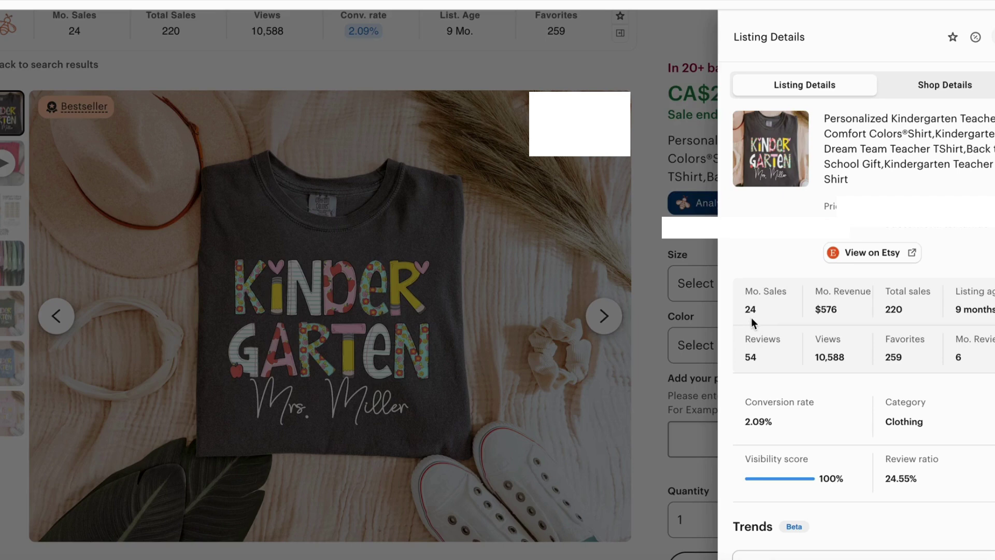
left_click(652, 215)
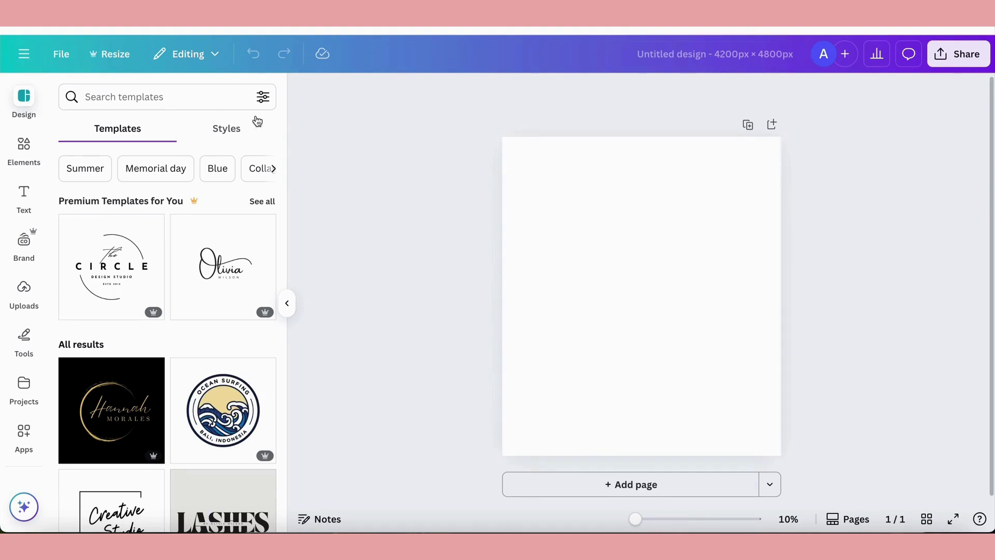
Search the elements for "pencil letter" and show all matching graphics.
left_click(23, 147)
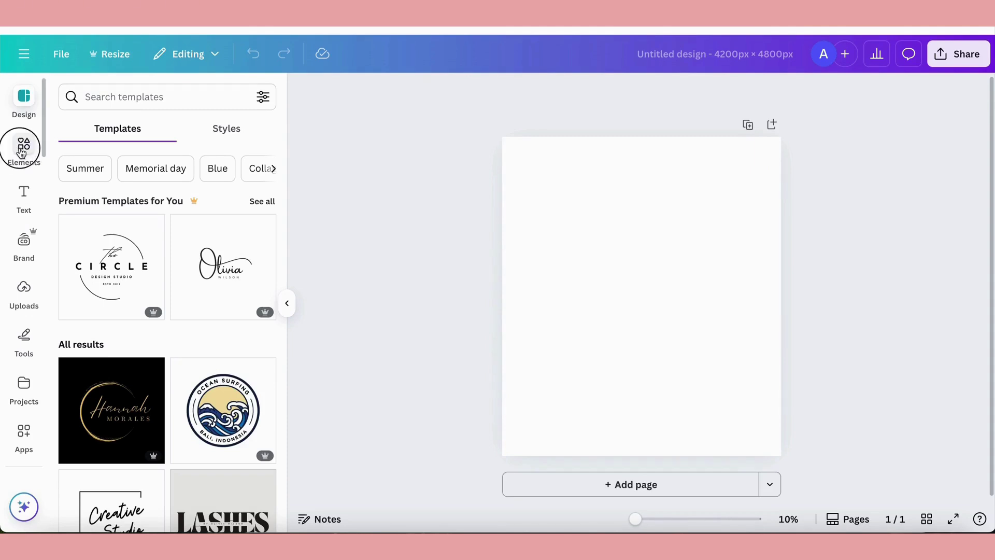
left_click(96, 100)
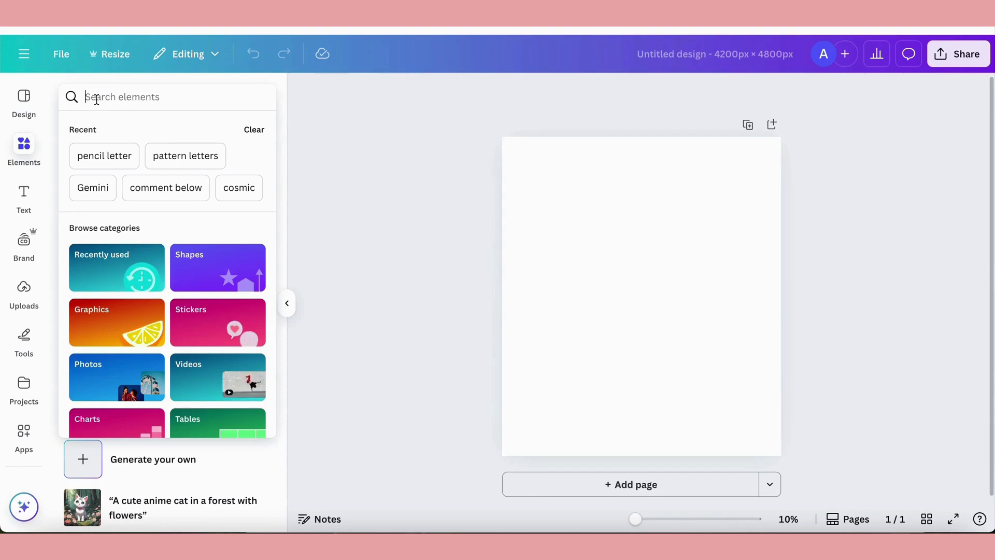
type("pencil letter")
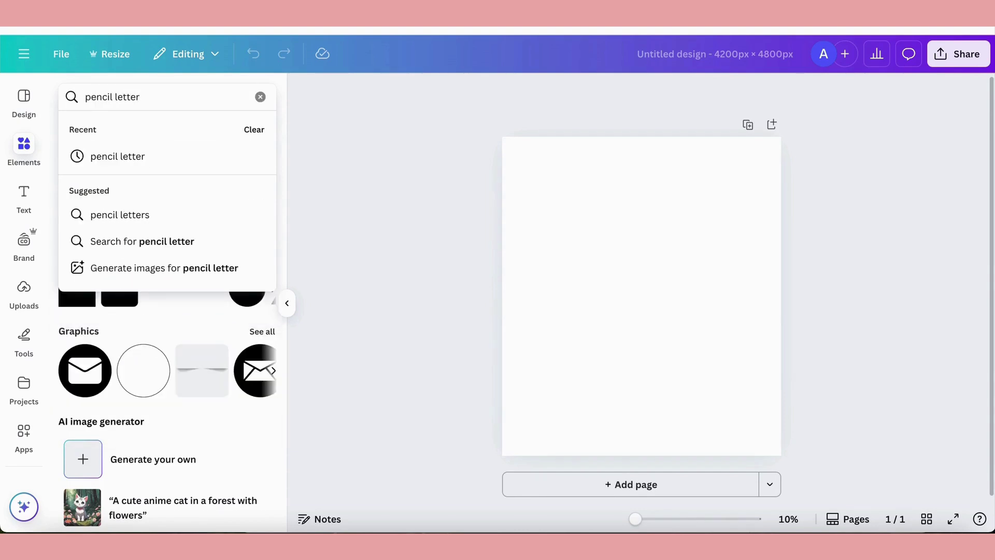
key("Return")
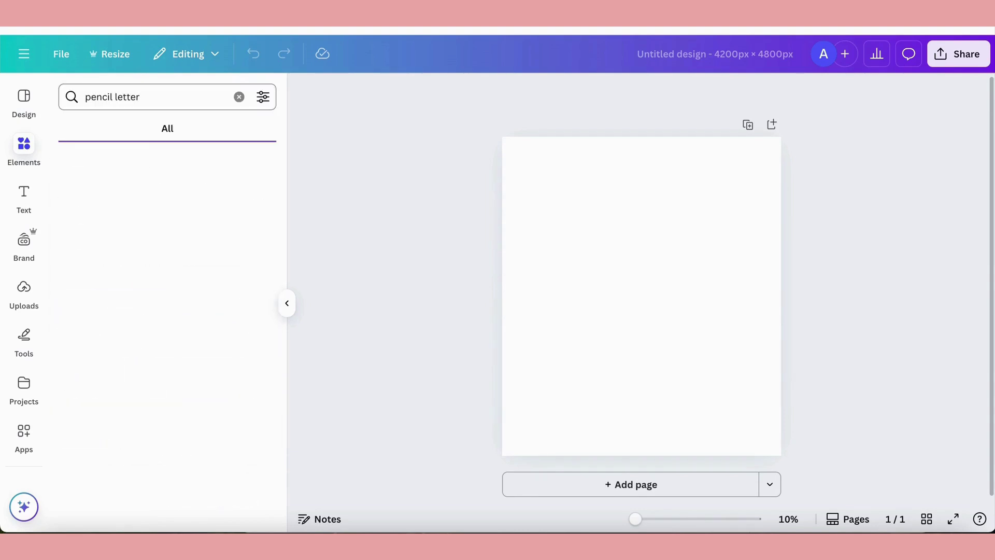
left_click(261, 199)
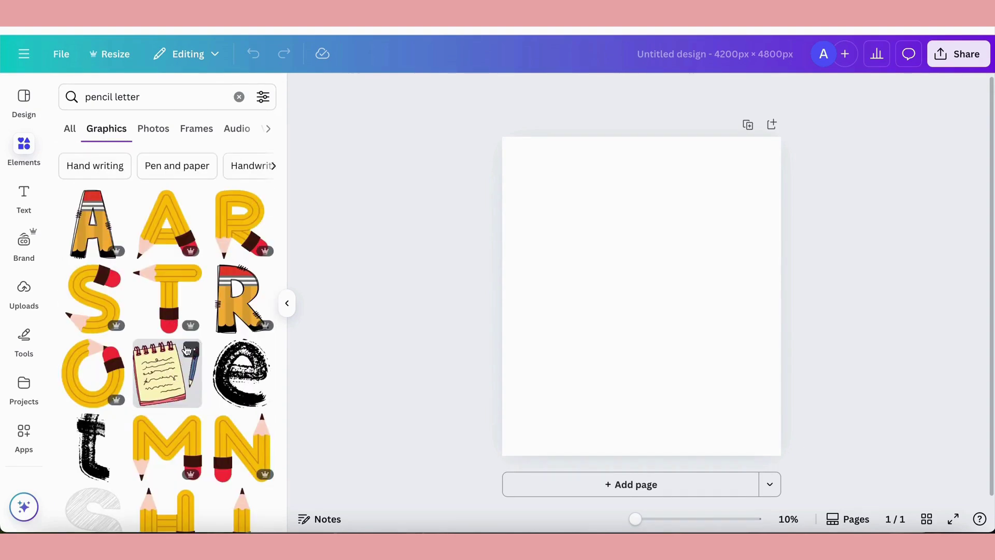
Add the yellow pencil letter T to the page, shrink it and place it in the page's upper-left area.
scroll(118, 354, "down", 2)
scroll(118, 355, "down", 6)
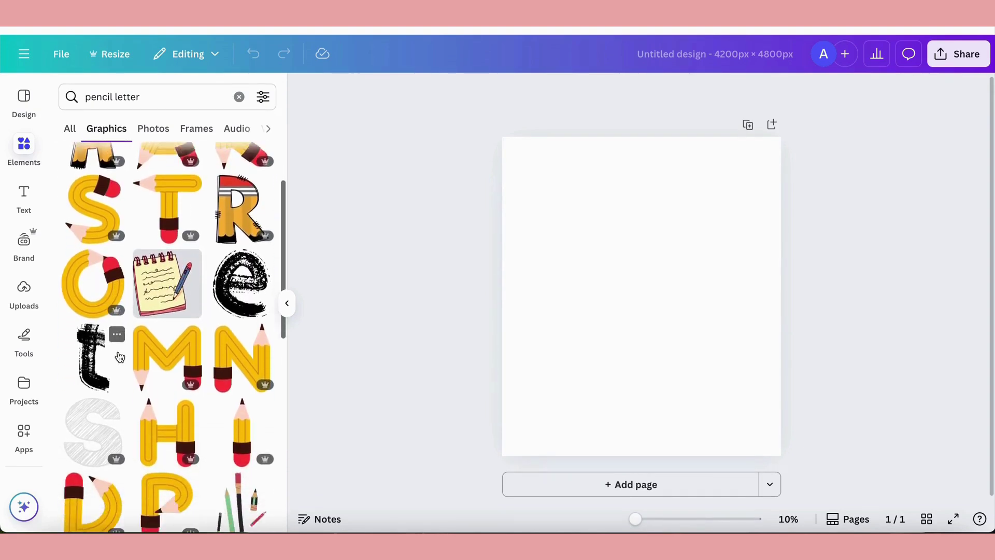
scroll(118, 355, "down", 3)
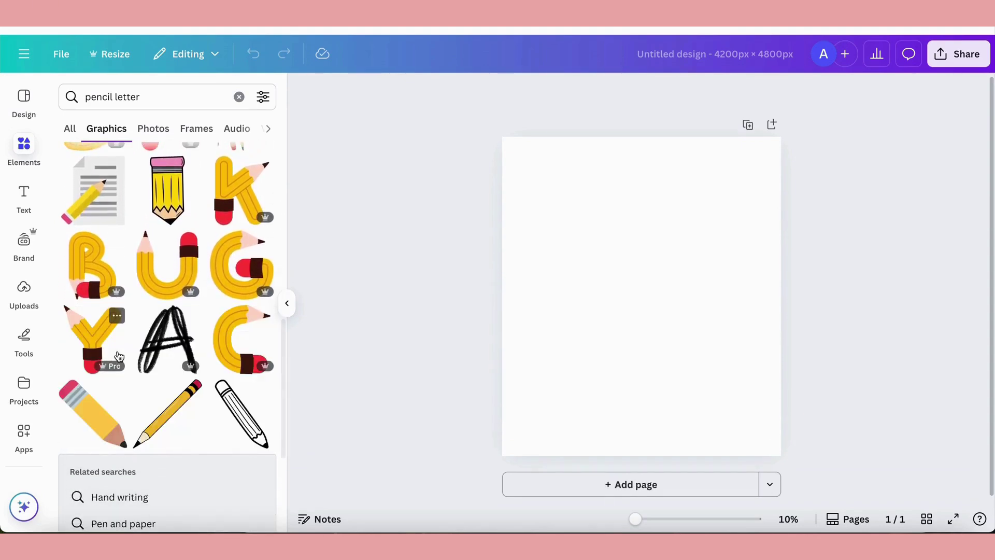
scroll(129, 382, "down", 1)
scroll(129, 394, "down", 4)
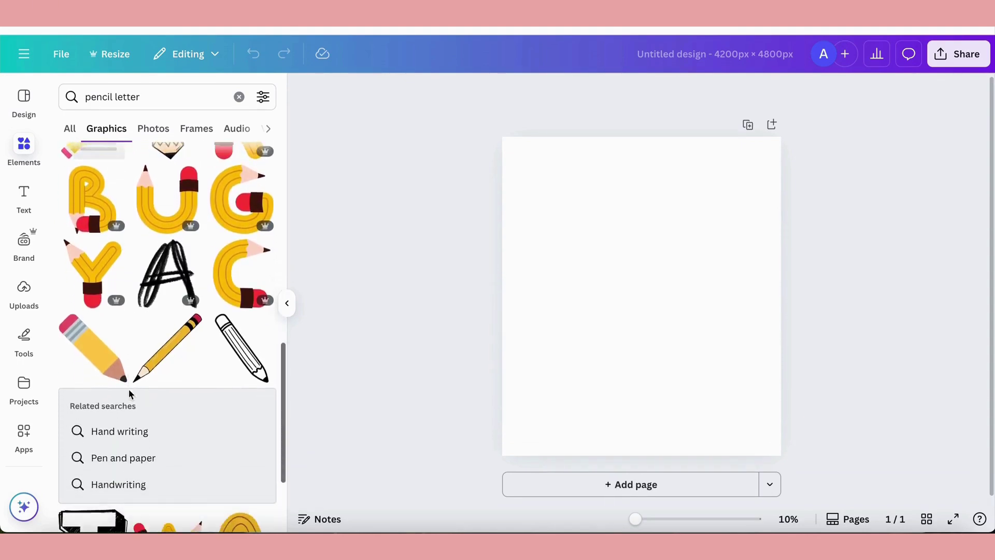
scroll(129, 394, "down", 3)
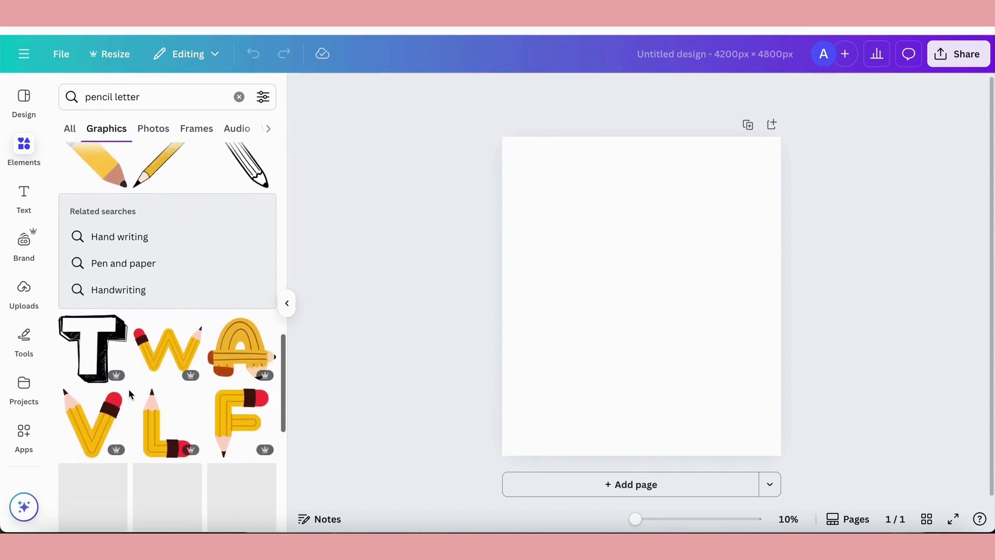
scroll(129, 394, "down", 4)
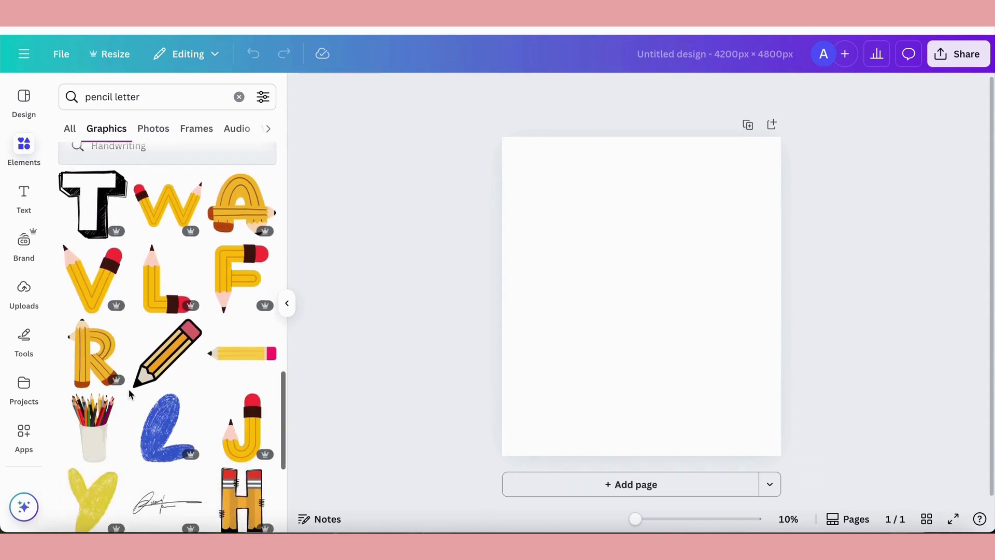
scroll(128, 389, "up", 12)
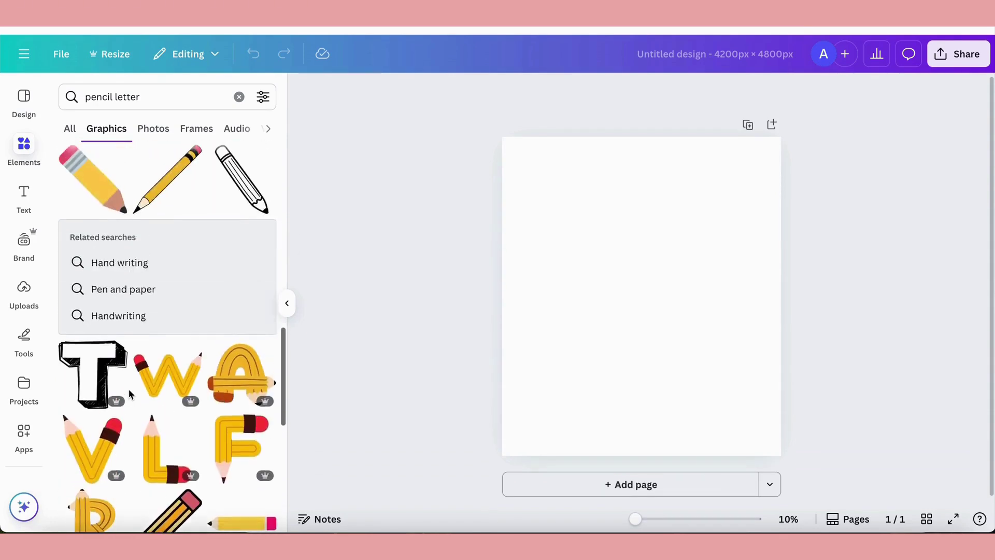
scroll(128, 394, "up", 8)
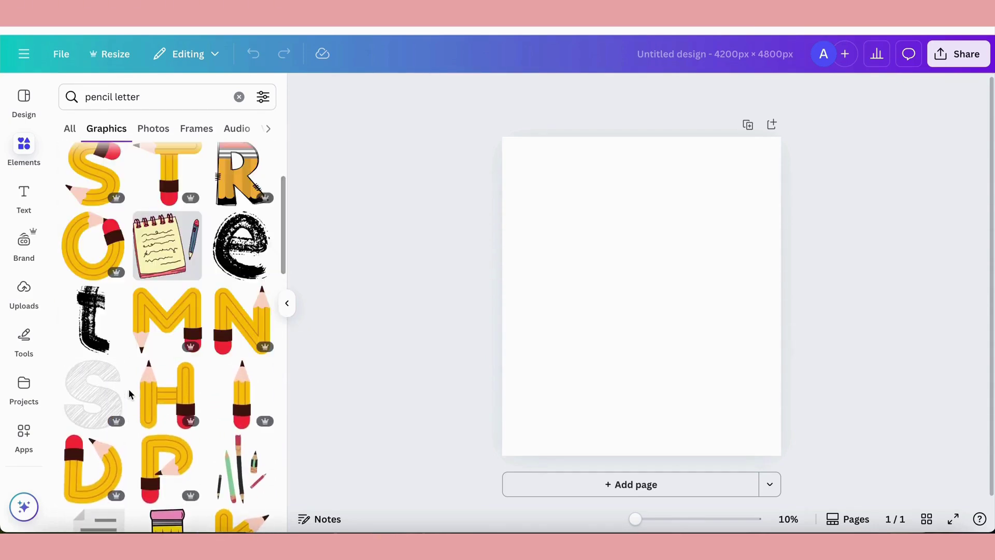
scroll(129, 394, "up", 3)
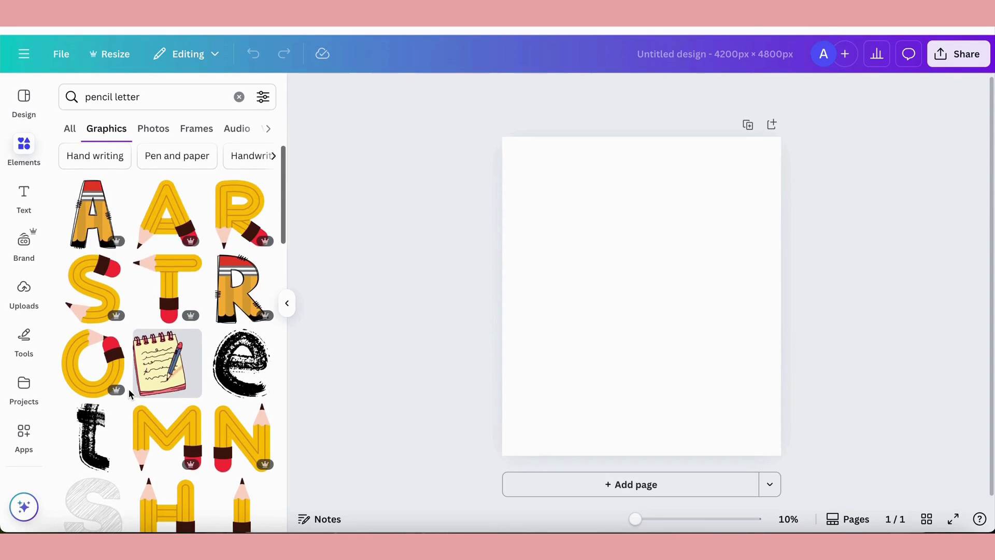
left_click(167, 291)
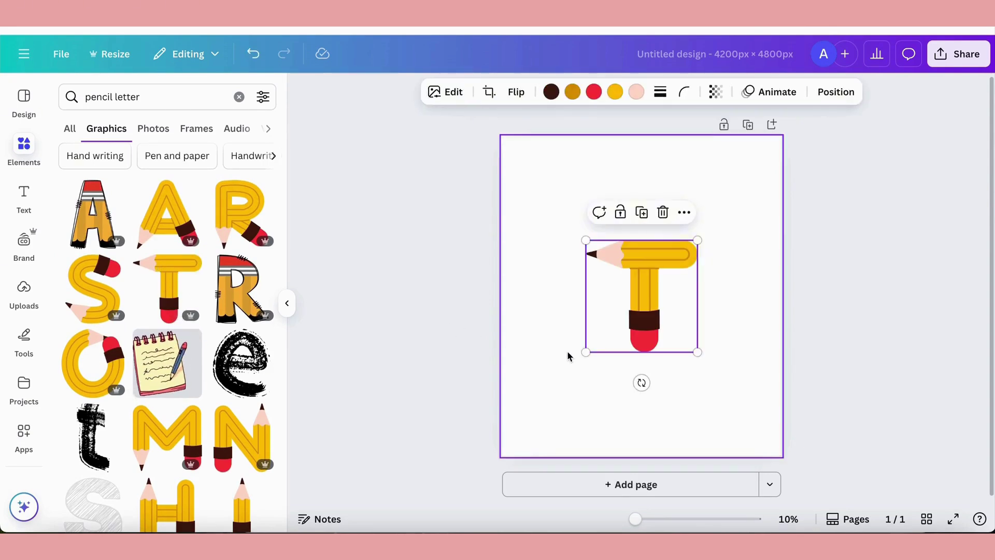
left_click_drag(586, 353, 545, 211)
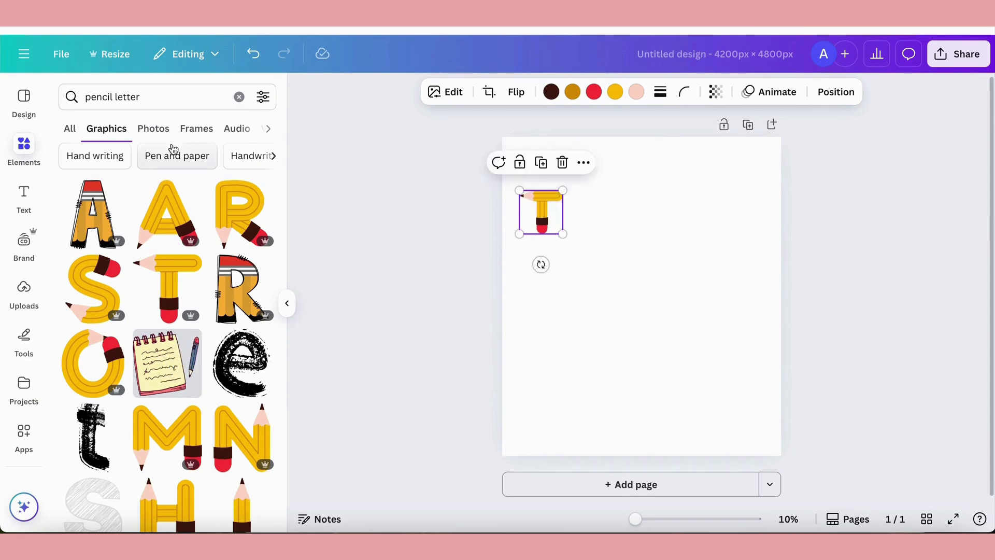
Search the graphics for "floral pattern h".
left_click(144, 97)
left_click_drag(143, 96, 83, 97)
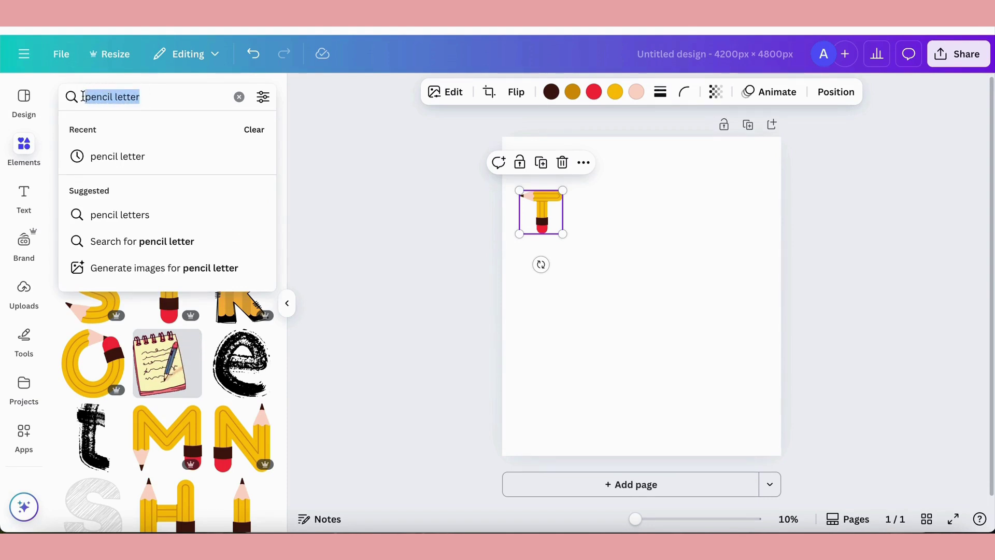
type("flo")
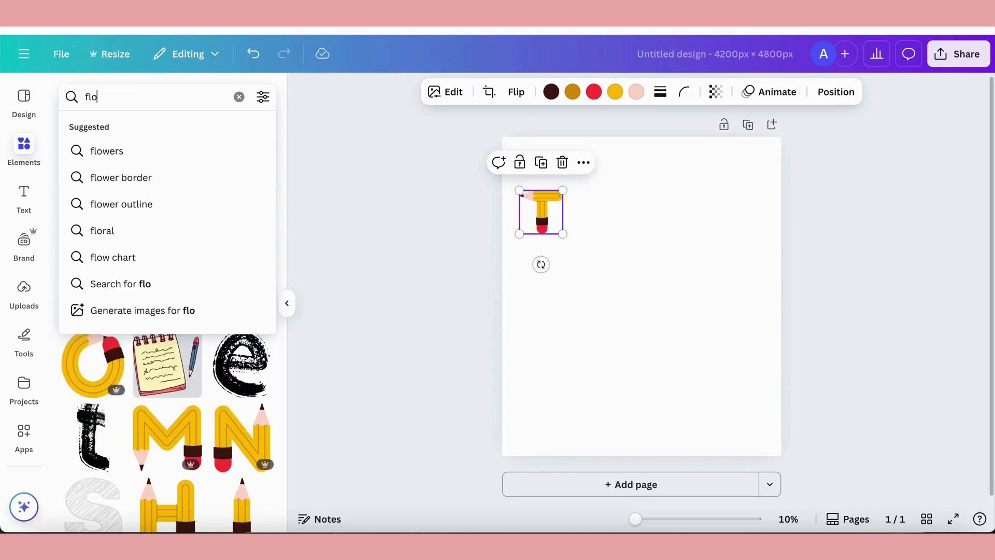
type("w")
key("BackSpace")
type("ral pattern h")
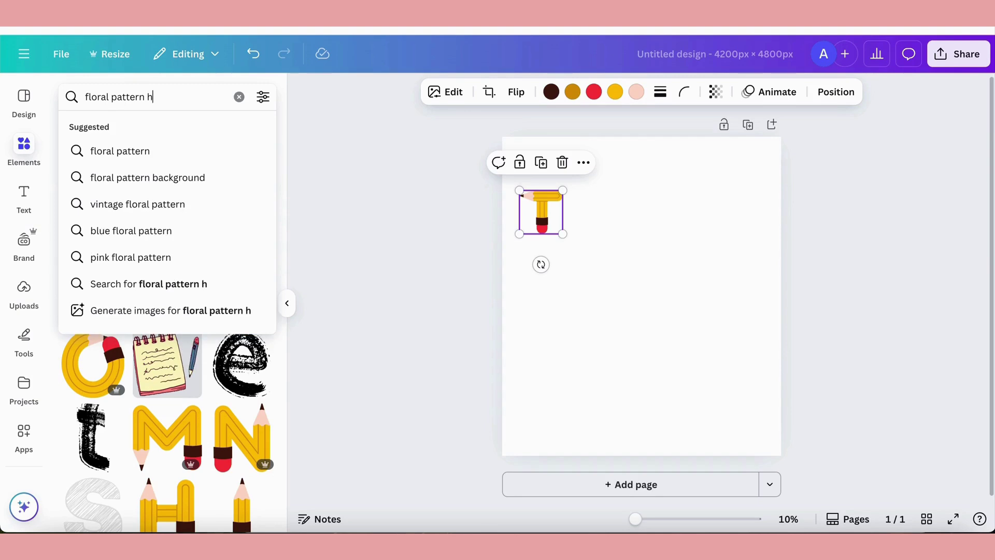
key("Return")
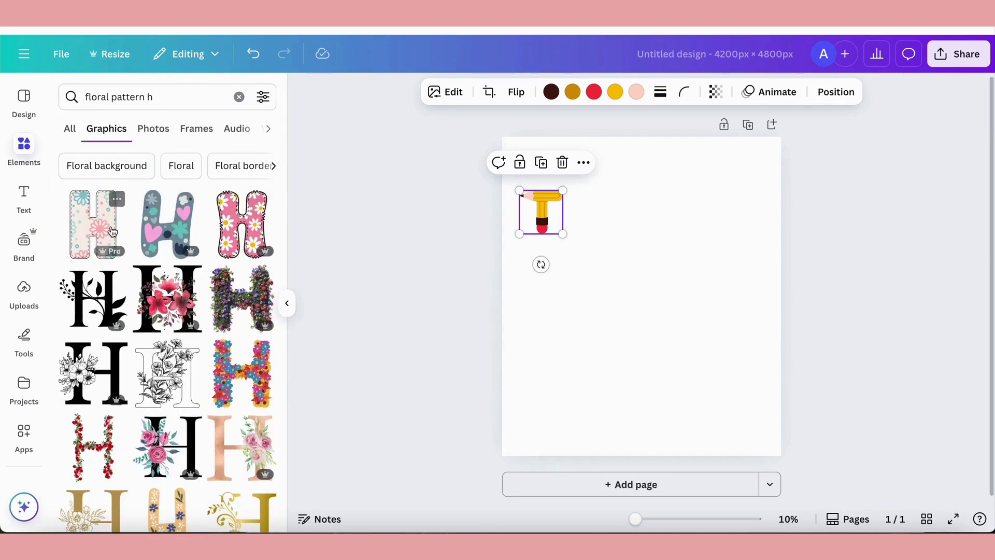
Add the pink daisy-patterned letter H beside the T and scale it to about 480 by 650 px, matching the T's height.
mouse_move(148, 282)
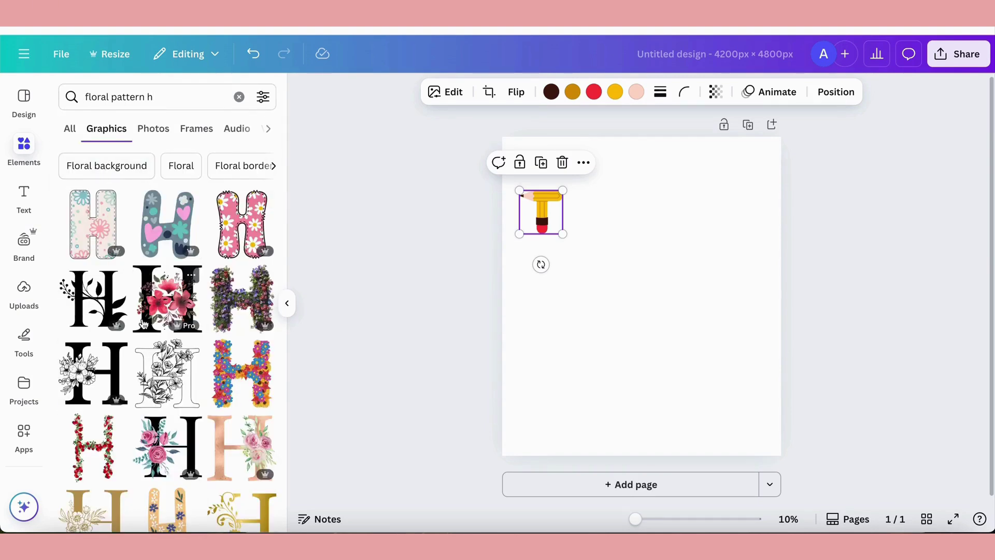
scroll(145, 324, "down", 4)
scroll(144, 324, "down", 10)
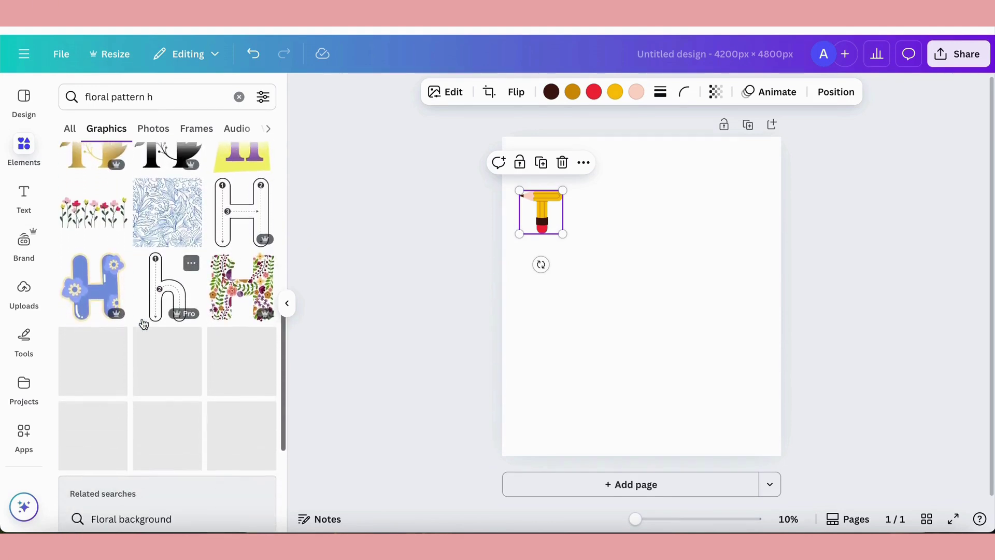
scroll(144, 324, "down", 6)
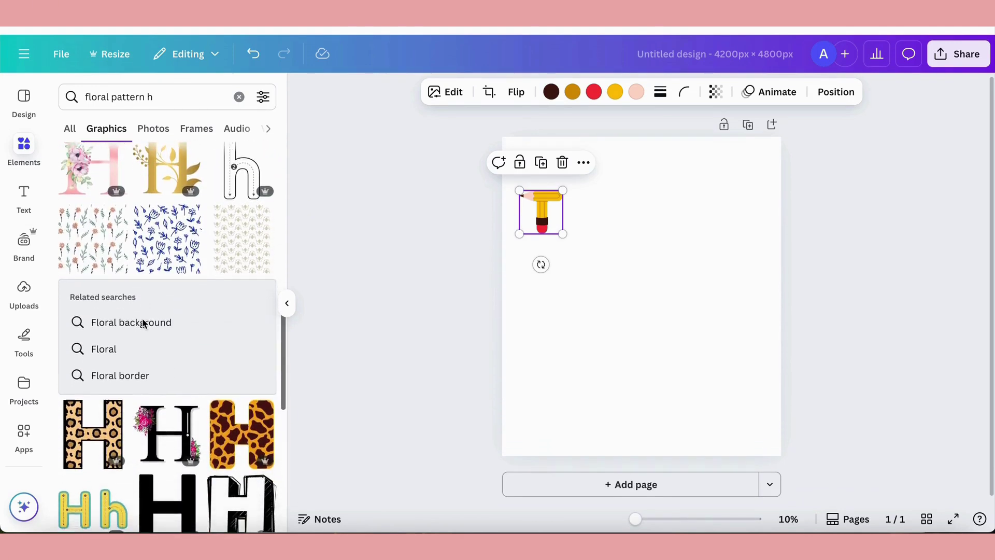
scroll(144, 323, "down", 6)
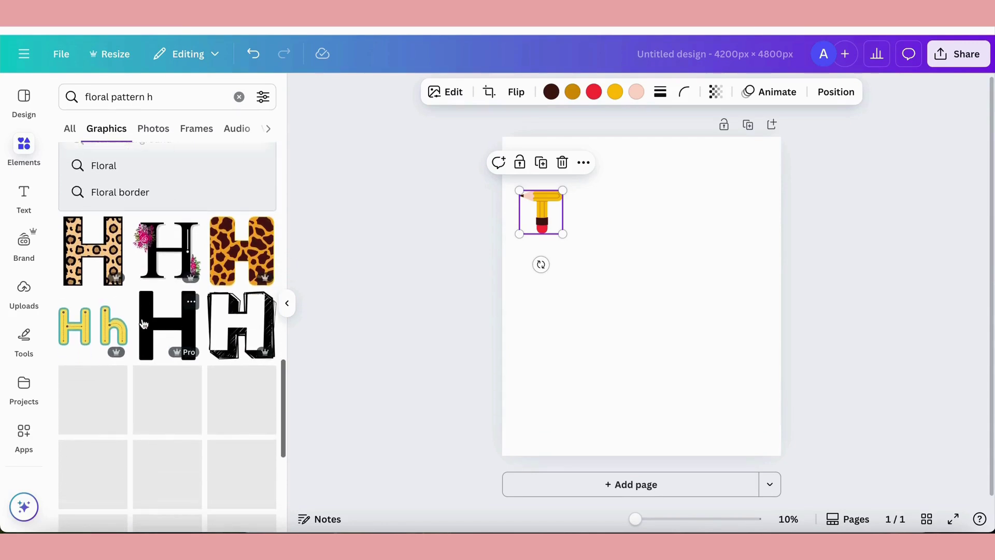
scroll(144, 323, "down", 15)
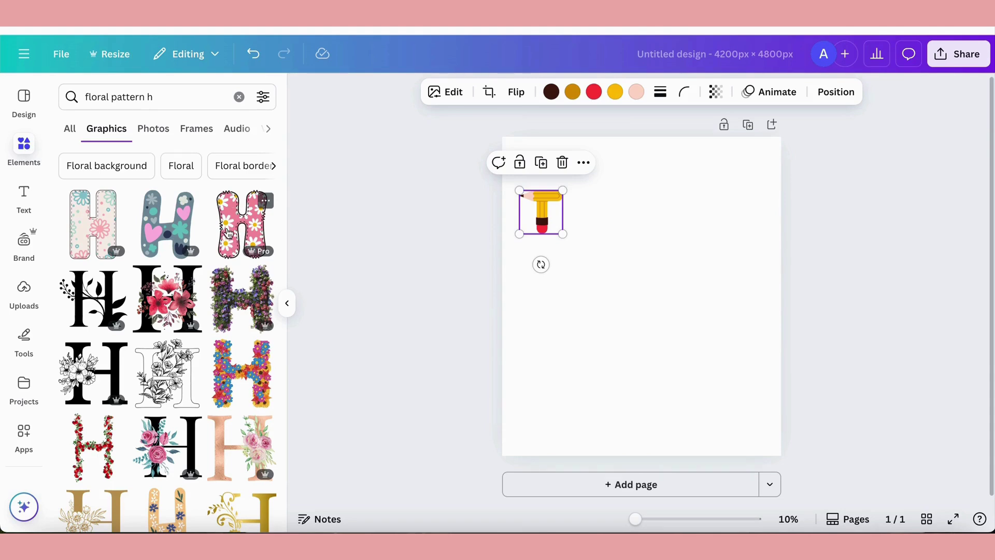
left_click(228, 234)
mouse_move(676, 363)
left_mouse_down()
mouse_move(616, 267)
mouse_move(601, 213)
mouse_move(586, 211)
mouse_move(600, 235)
left_mouse_up()
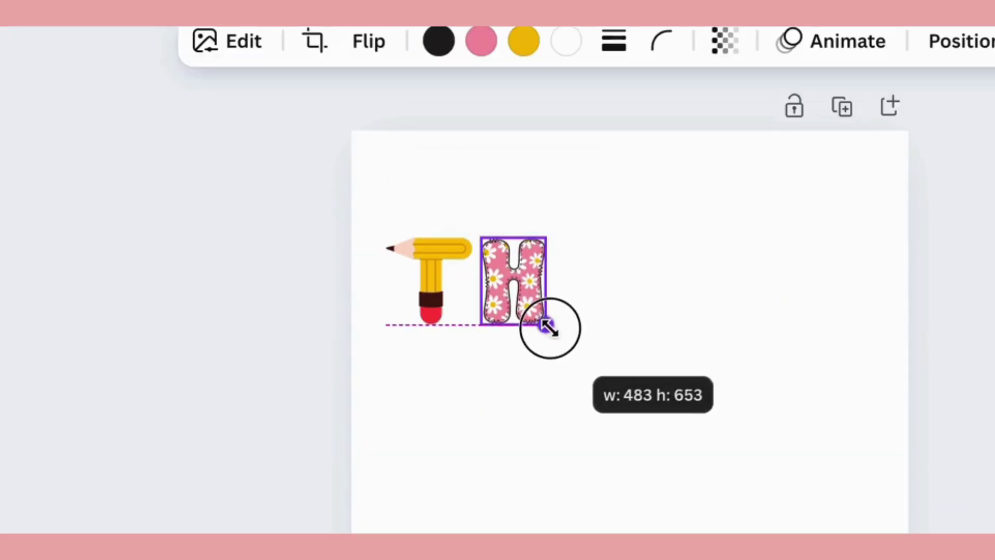
left_click_drag(548, 328, 545, 327)
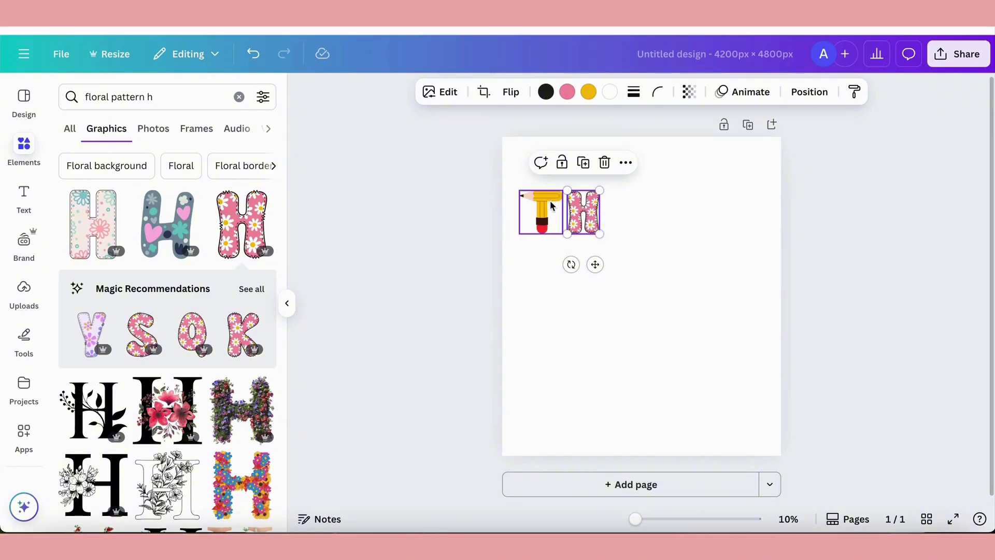
left_click(649, 280)
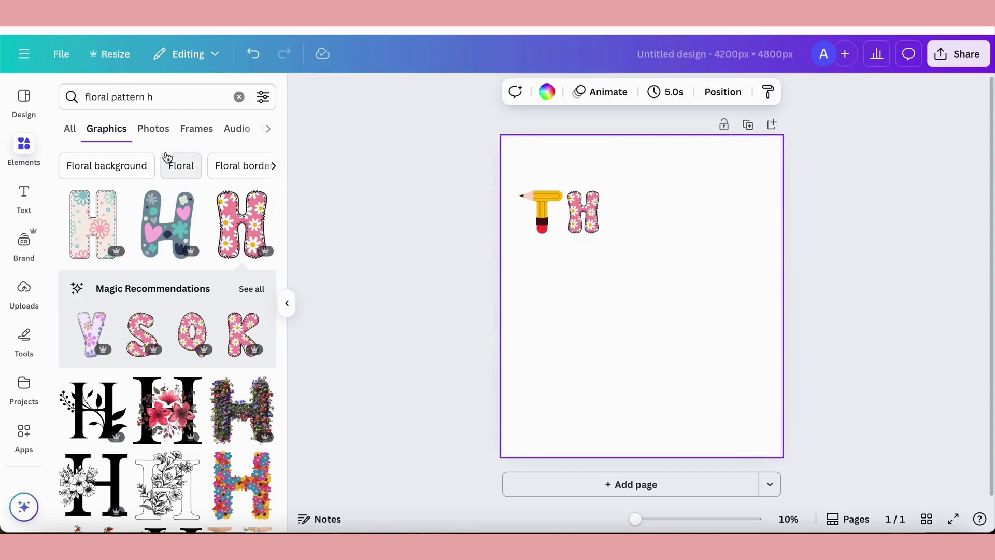
Search the graphics for "fruit pattern i".
left_click_drag(171, 97, 82, 96)
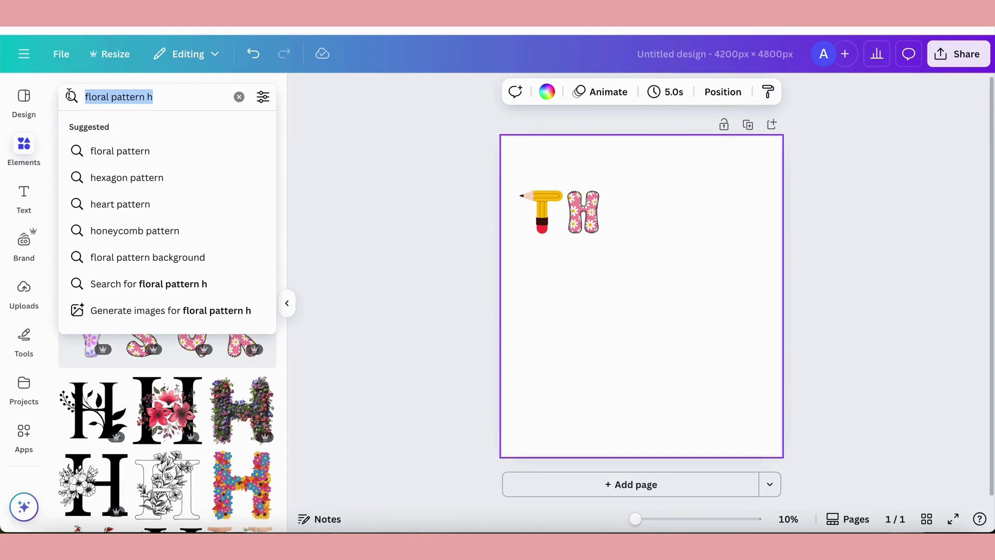
type("fr")
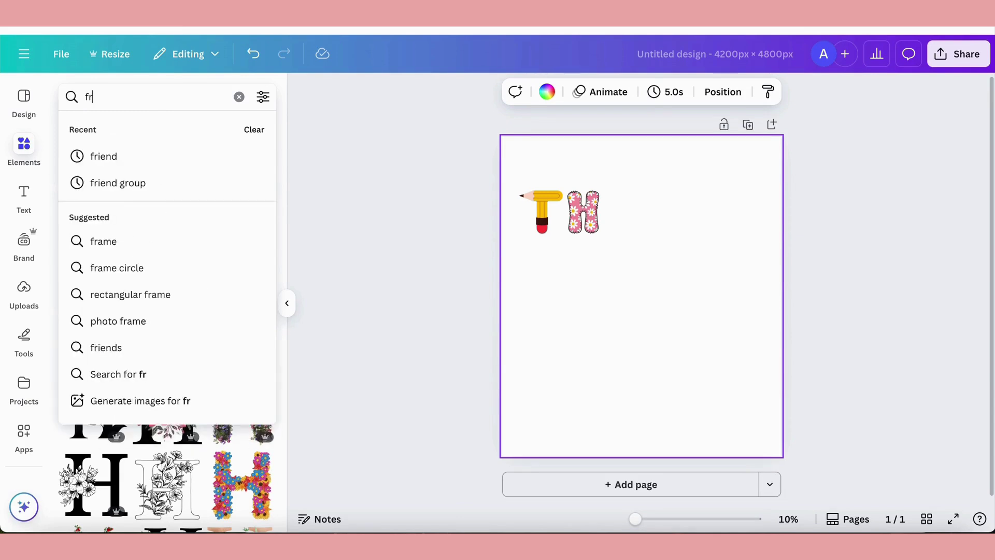
type("uit pattern i")
key("Return")
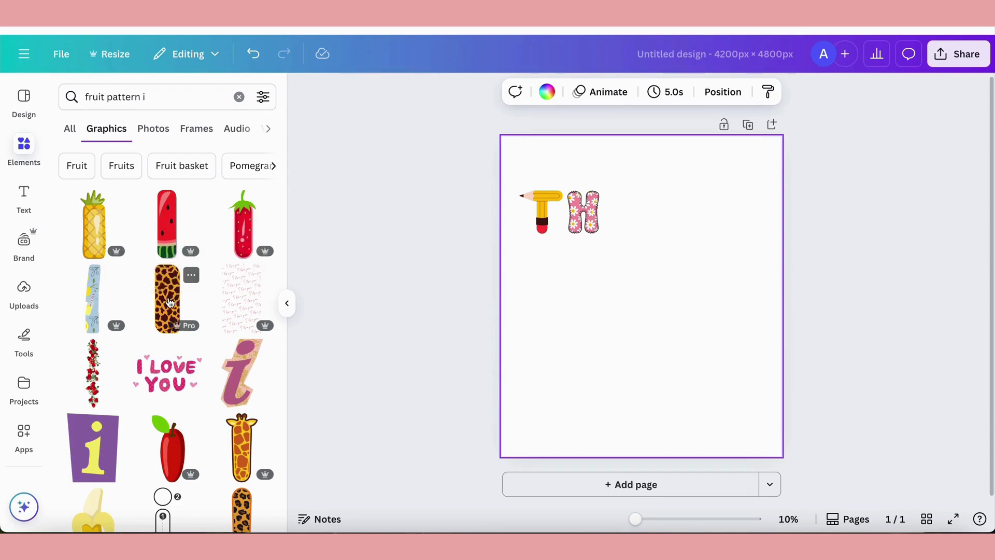
Add the red letter I with white dots to the page, shrink it to the H's height and place it right after the H.
scroll(169, 303, "down", 4)
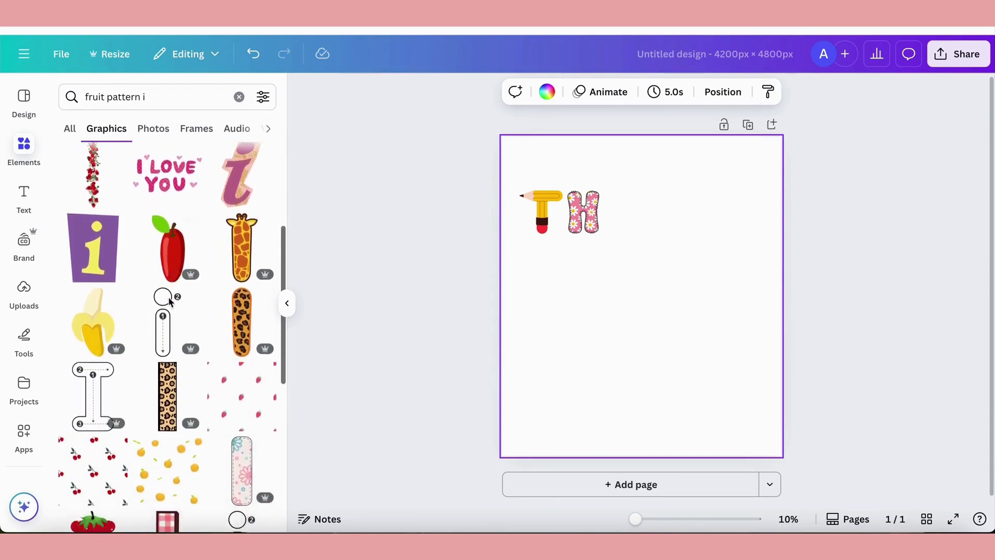
scroll(170, 302, "down", 5)
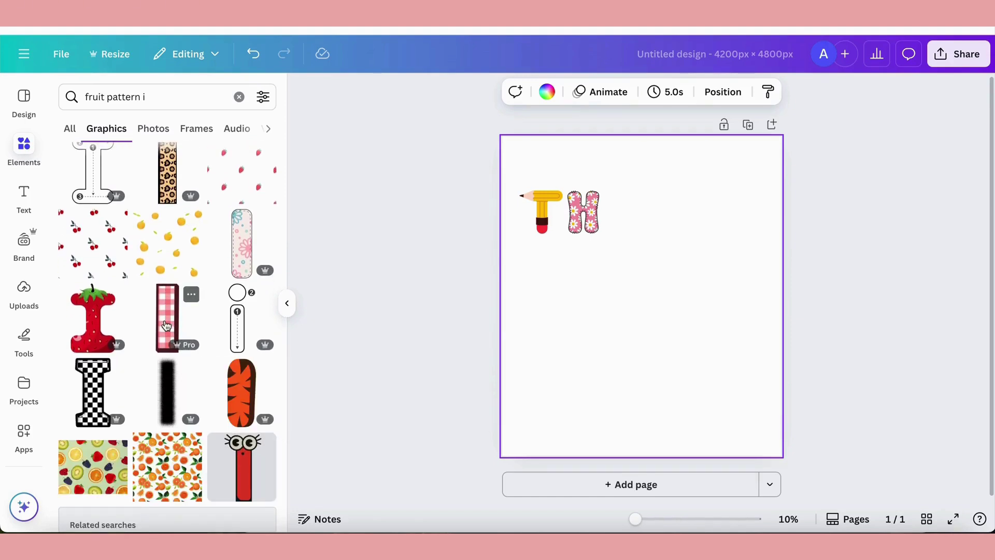
scroll(167, 320, "down", 7)
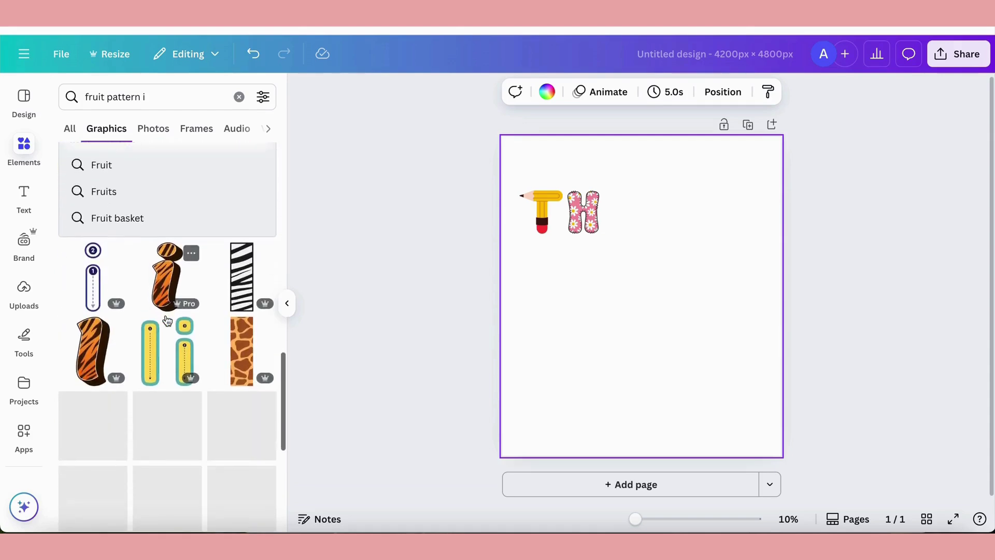
scroll(167, 320, "down", 4)
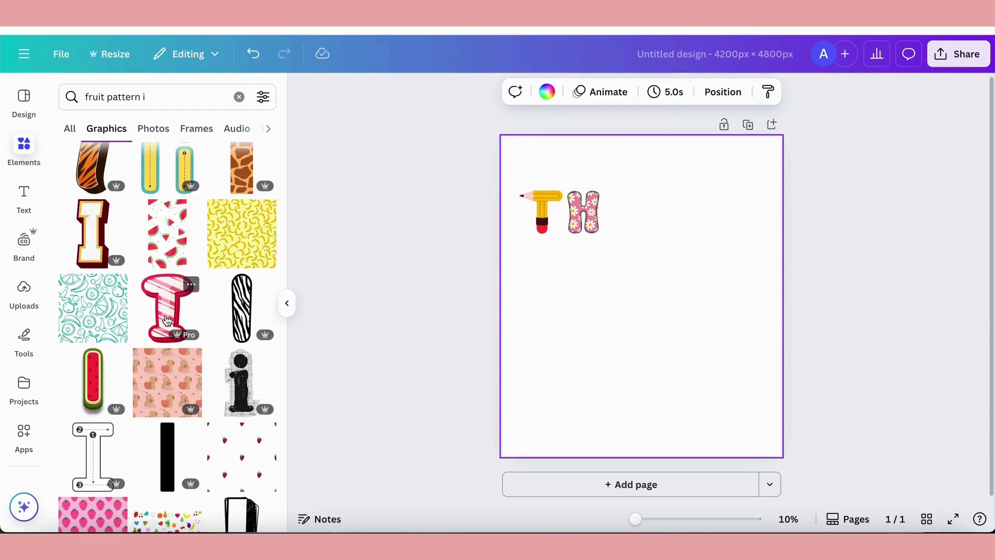
scroll(167, 320, "down", 4)
scroll(167, 319, "down", 9)
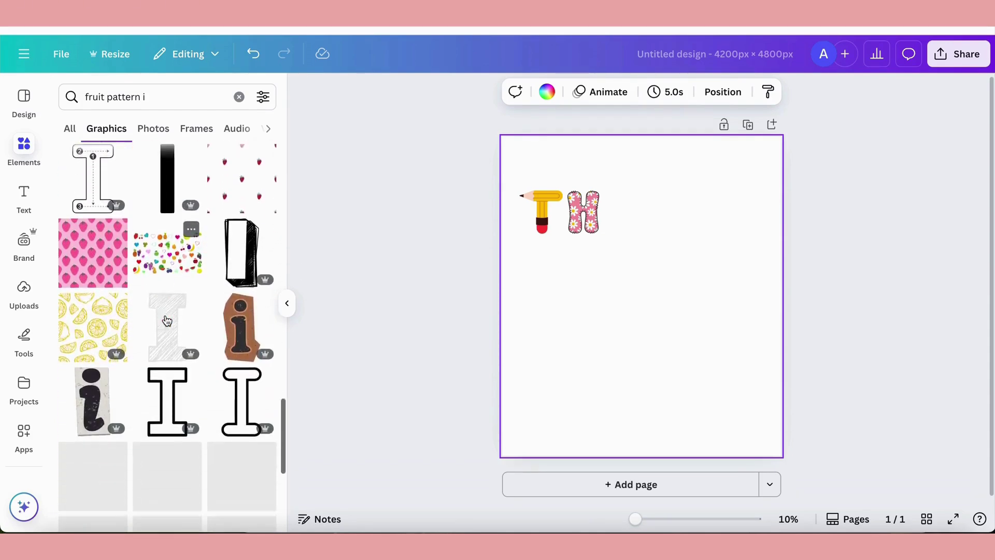
scroll(167, 319, "down", 5)
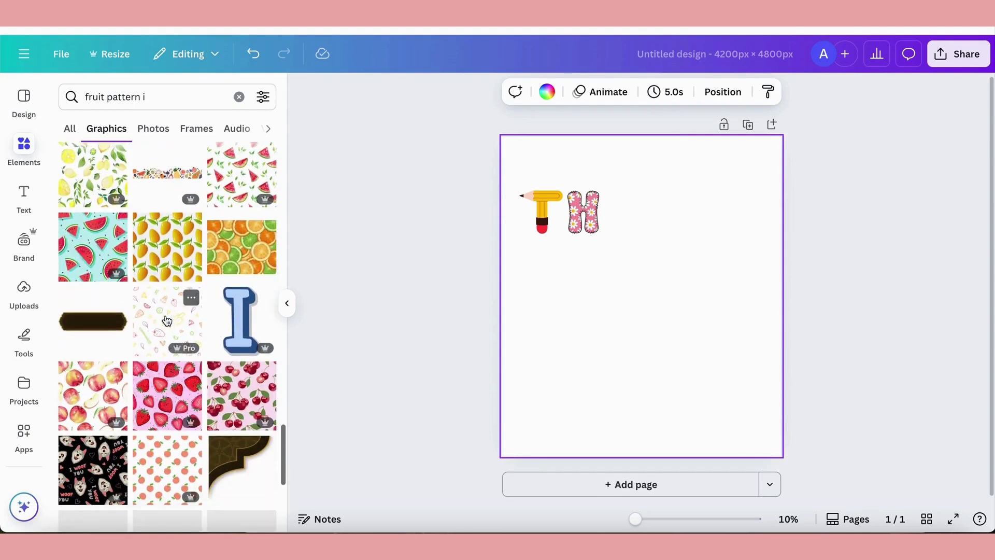
scroll(167, 320, "down", 5)
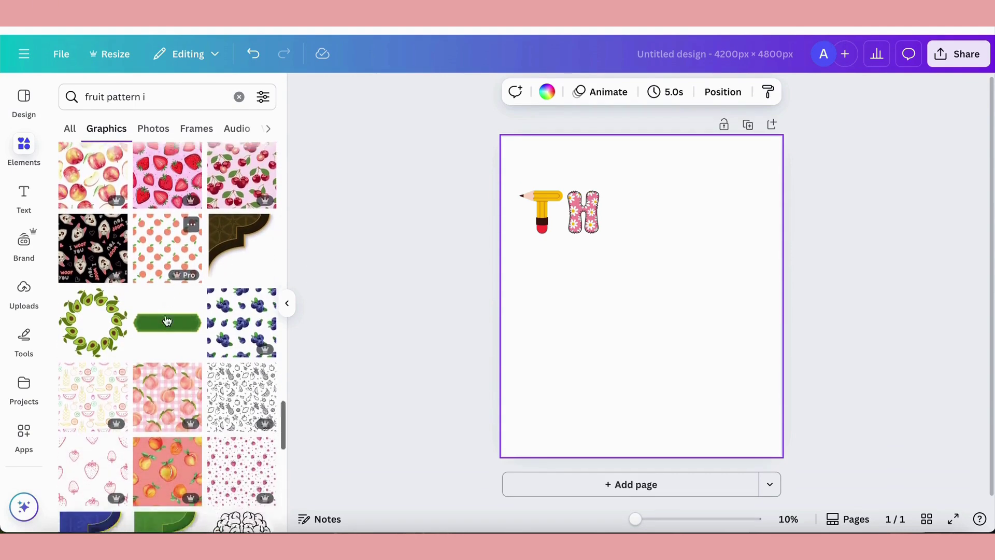
scroll(167, 339, "down", 6)
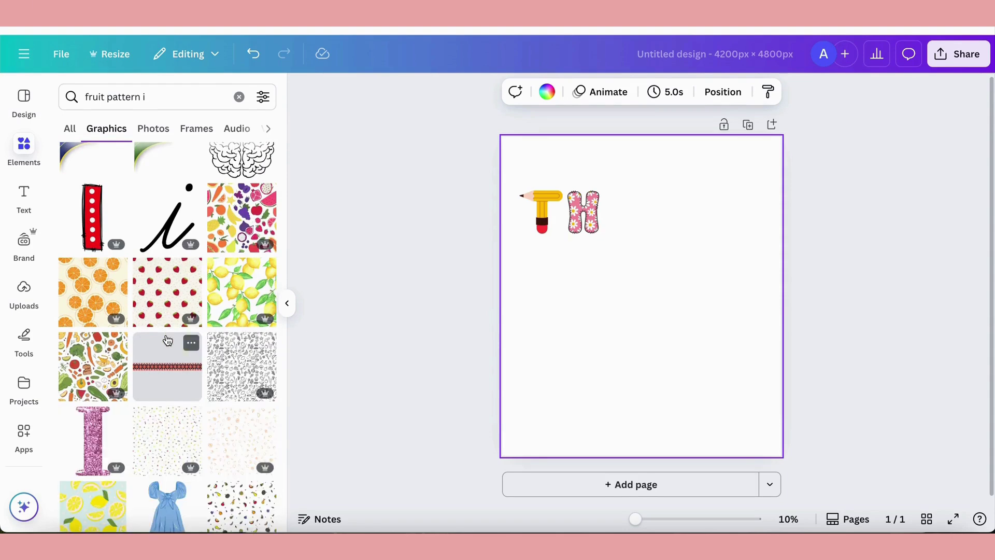
scroll(167, 341, "down", 1)
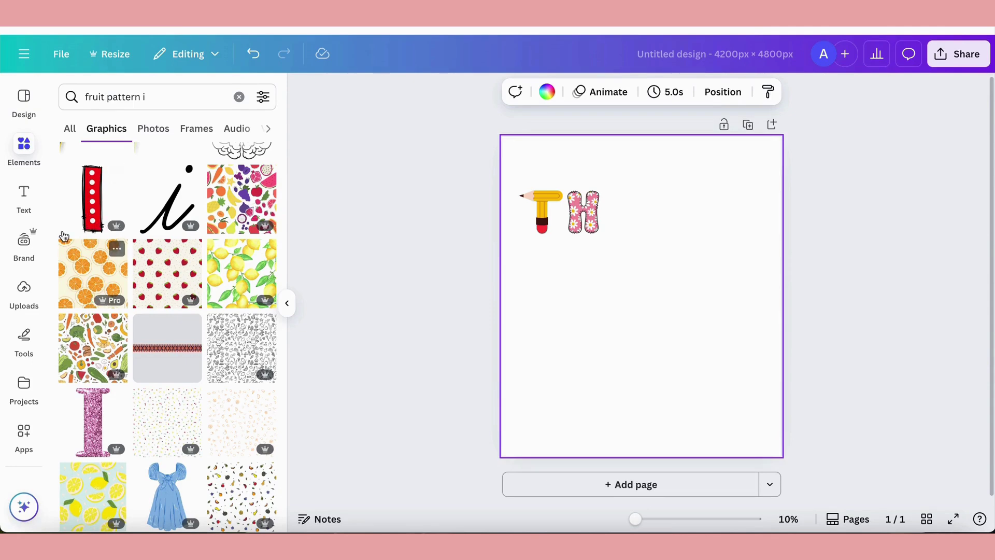
left_click(93, 201)
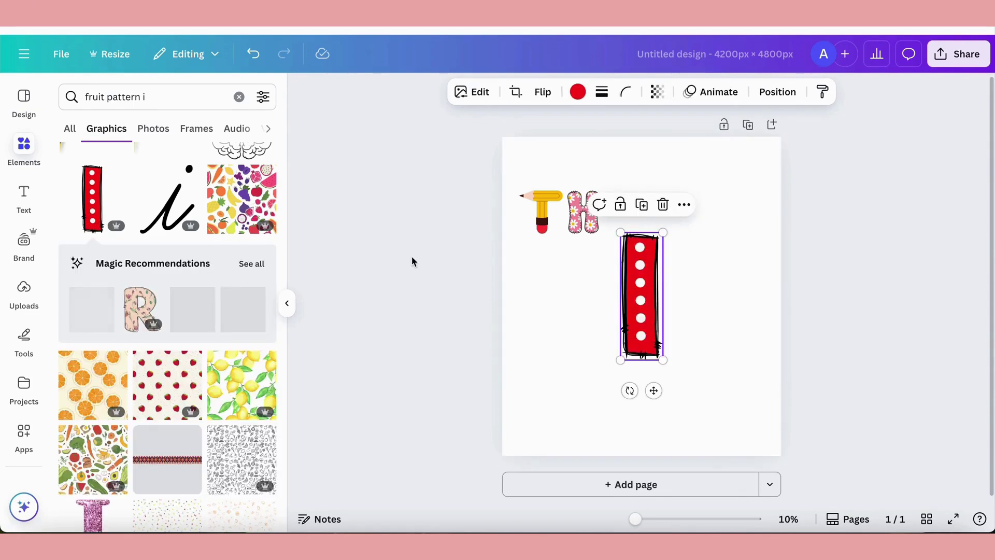
left_click_drag(620, 359, 616, 235)
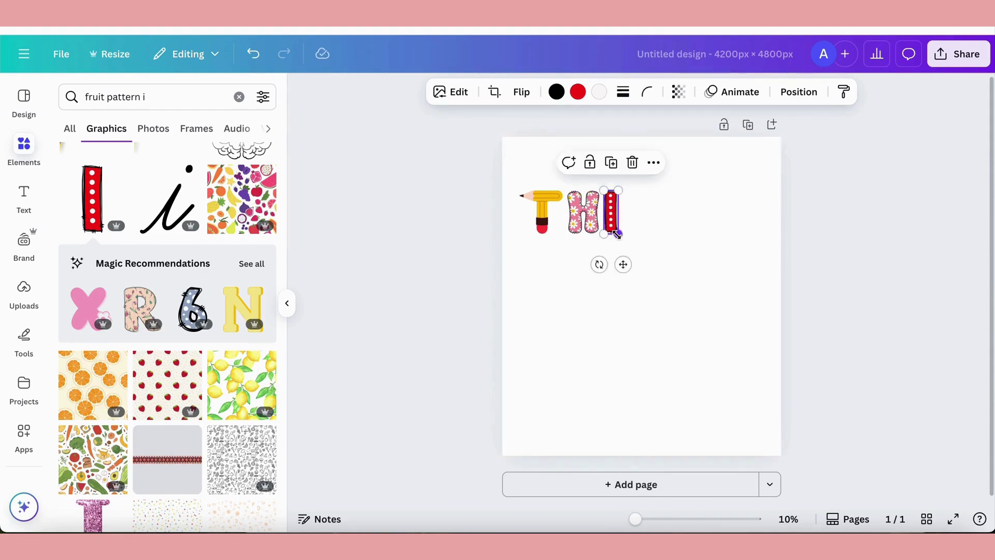
left_click(669, 268)
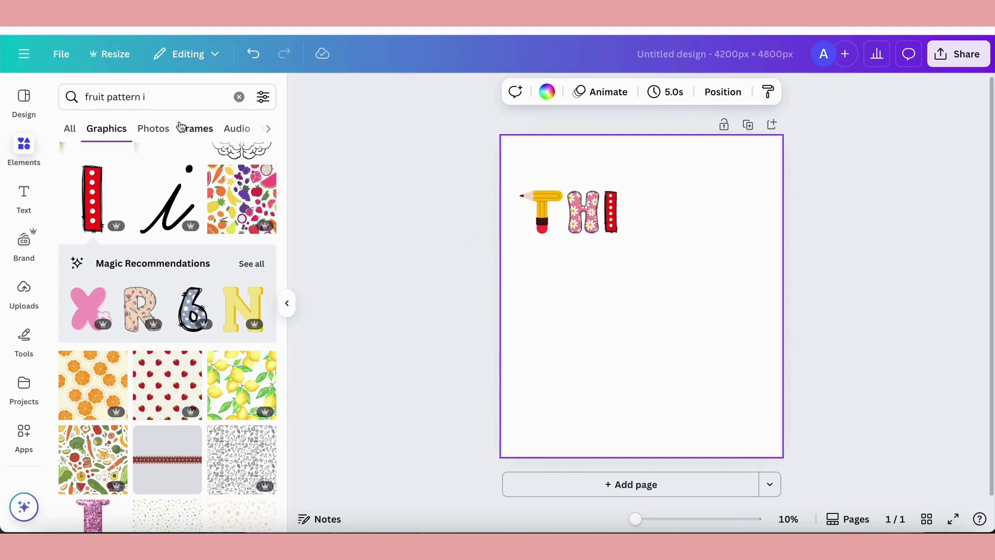
Search the graphics for "lined paper r".
left_click(155, 98)
left_click_drag(156, 99, 85, 91)
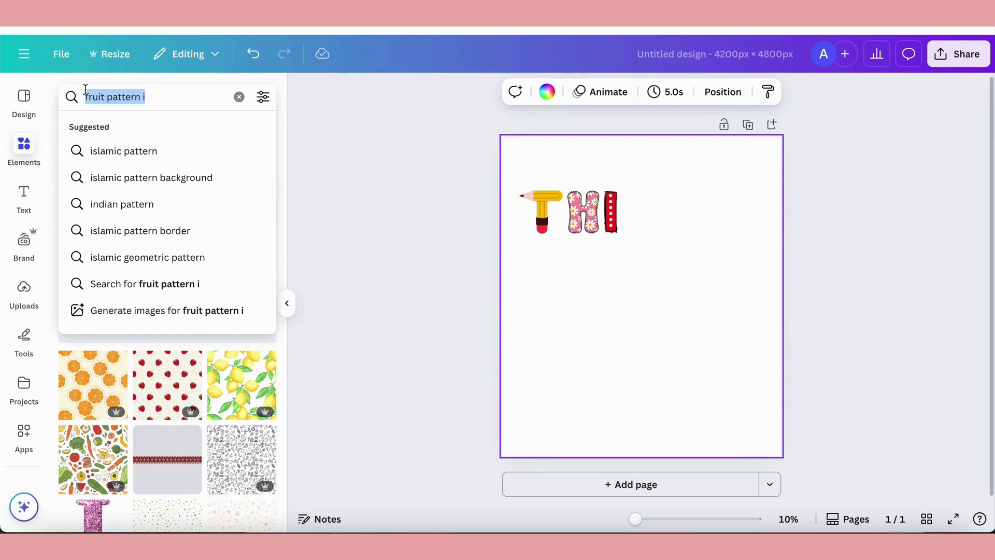
type("lined paper")
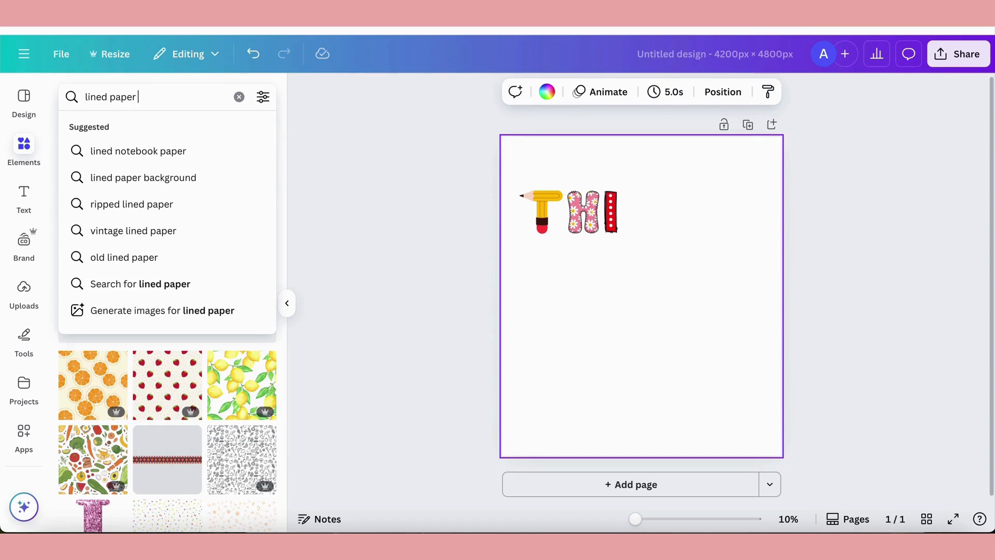
type(" r")
key("Return")
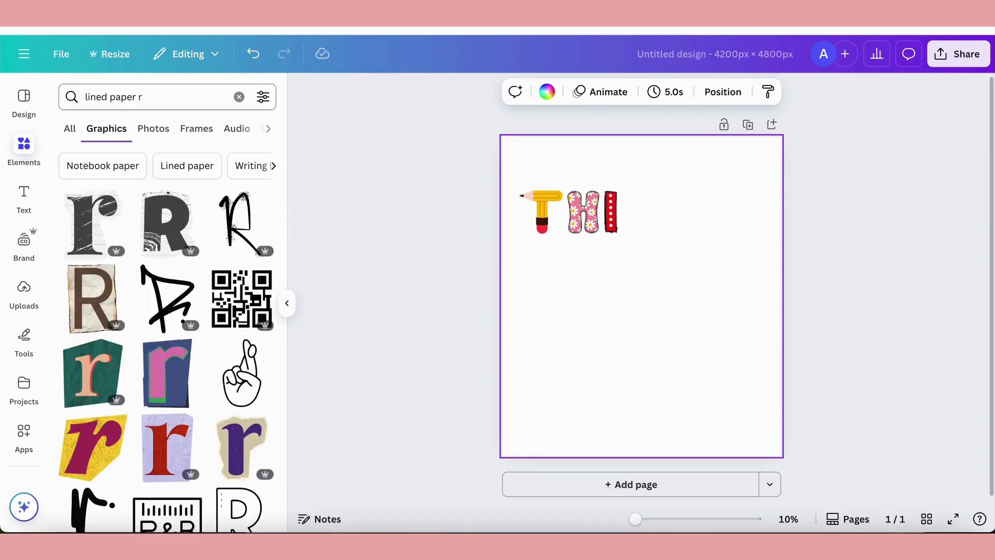
Add the outlined notebook-paper letter R to the page, shrink it to match the other letters and place it beside the I.
scroll(118, 337, "down", 3)
scroll(118, 337, "down", 5)
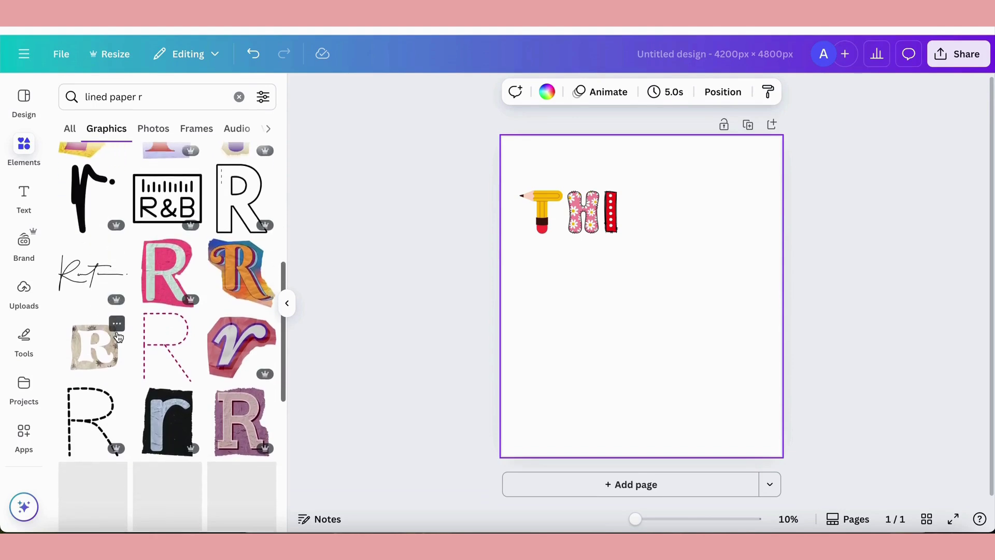
scroll(118, 336, "down", 8)
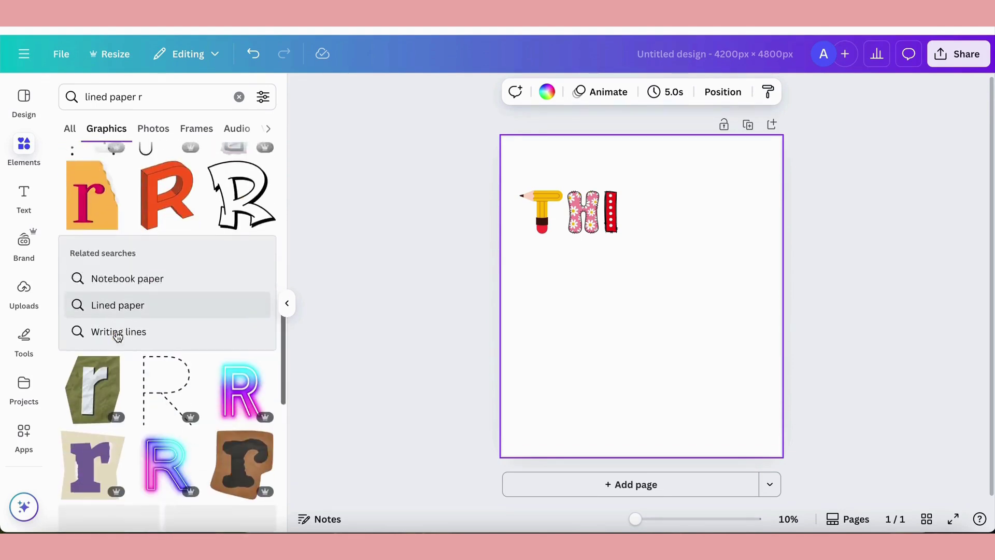
scroll(118, 337, "down", 2)
scroll(118, 337, "down", 3)
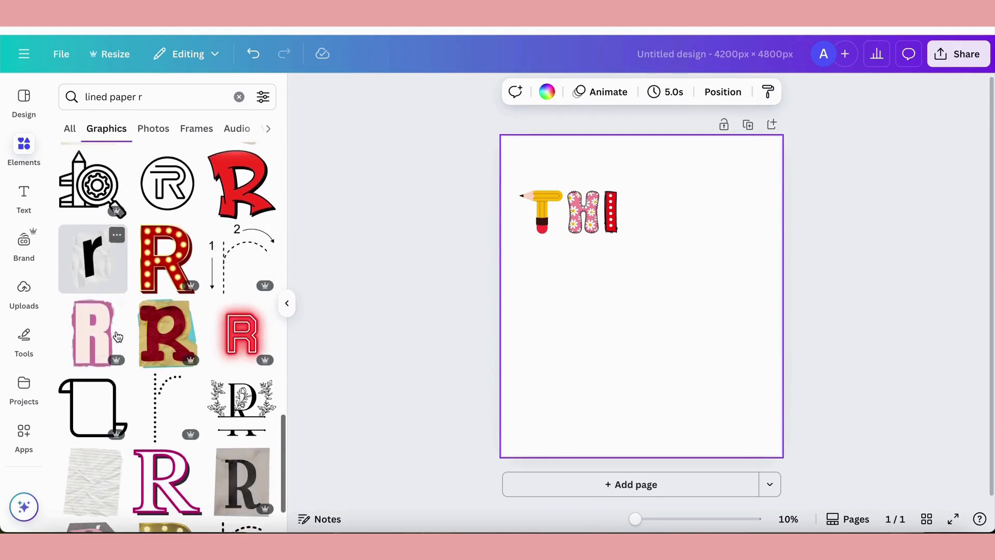
scroll(118, 337, "down", 4)
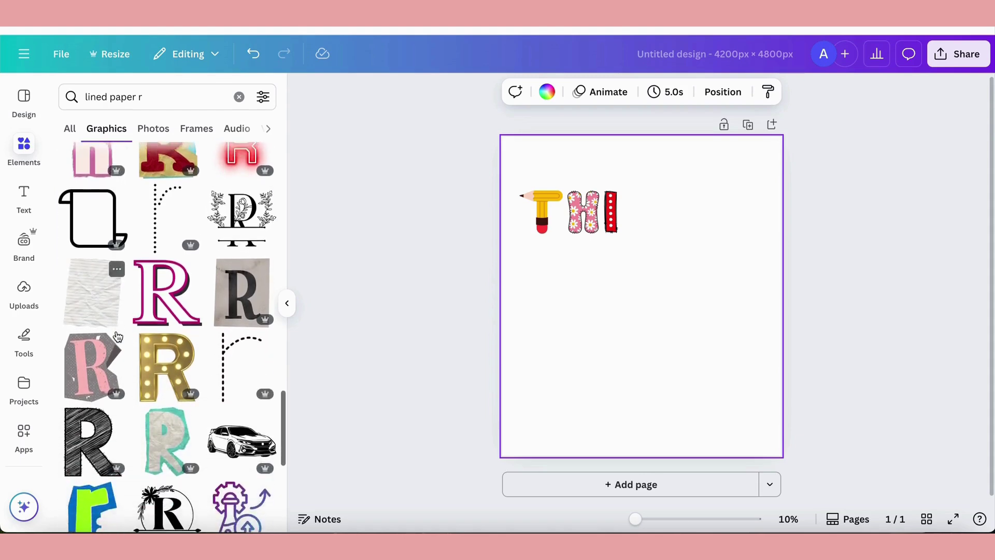
scroll(118, 337, "down", 4)
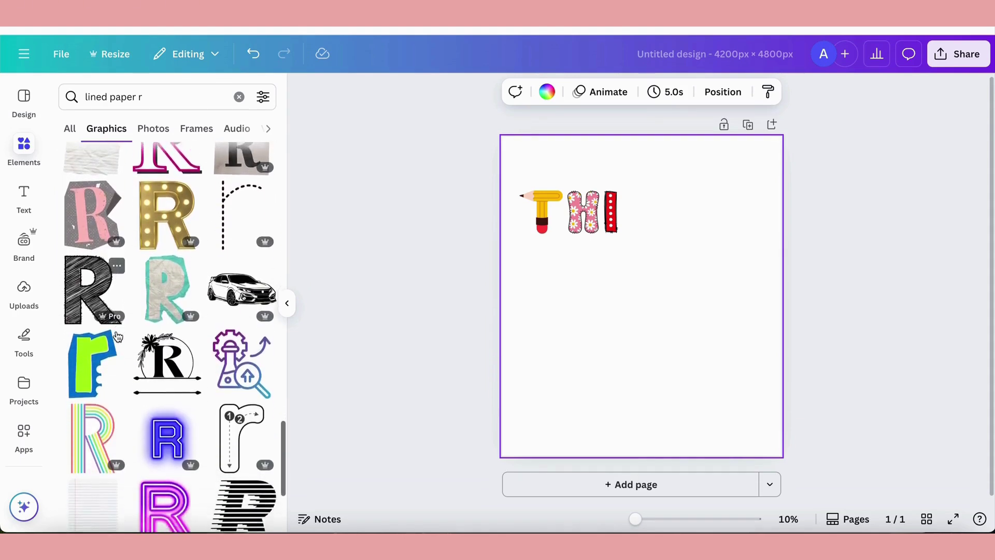
scroll(118, 337, "down", 3)
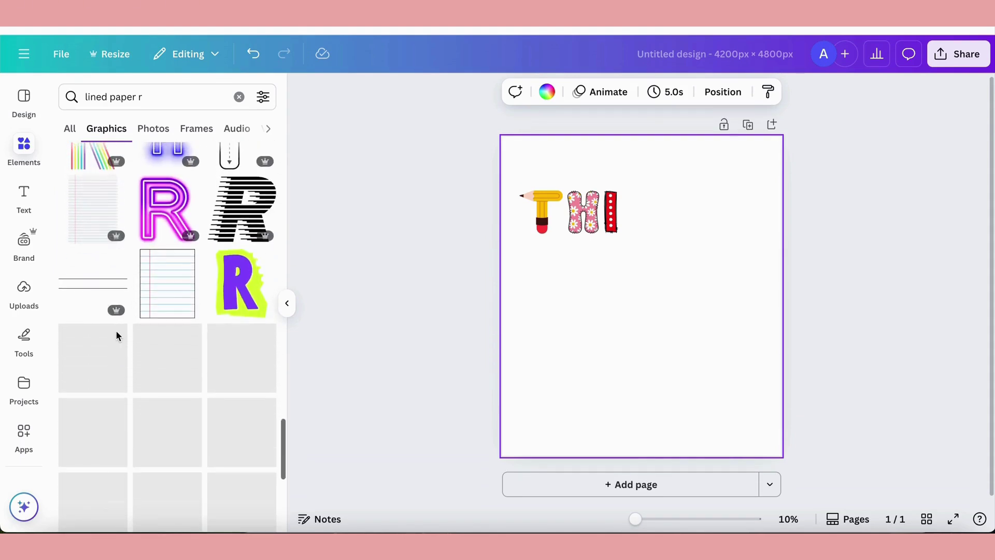
scroll(118, 337, "down", 3)
scroll(118, 337, "down", 3)
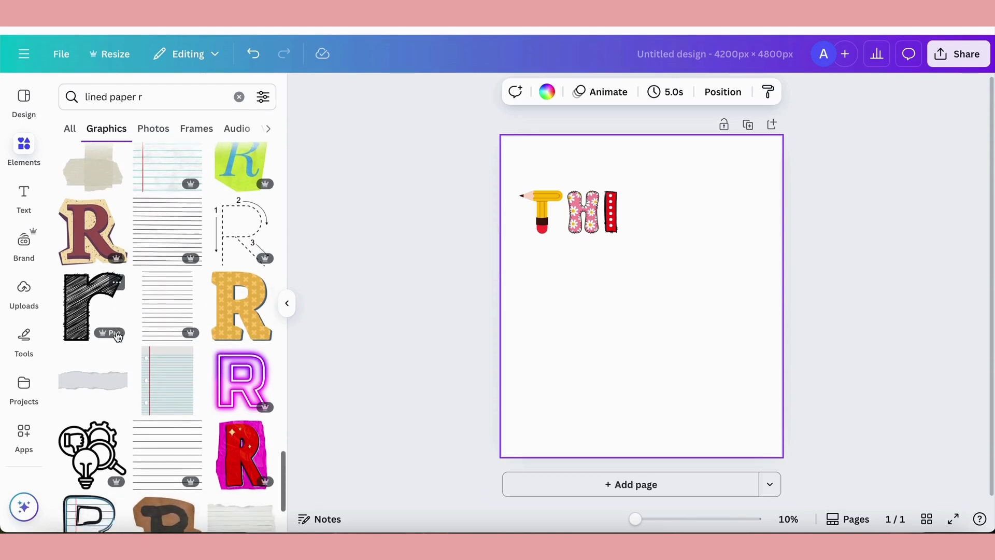
scroll(118, 337, "down", 1)
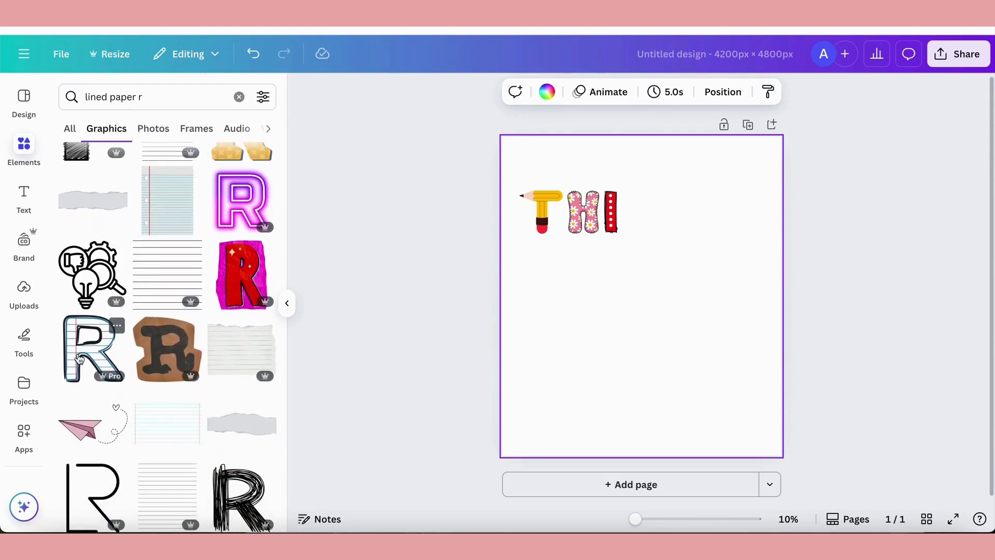
left_click(95, 355)
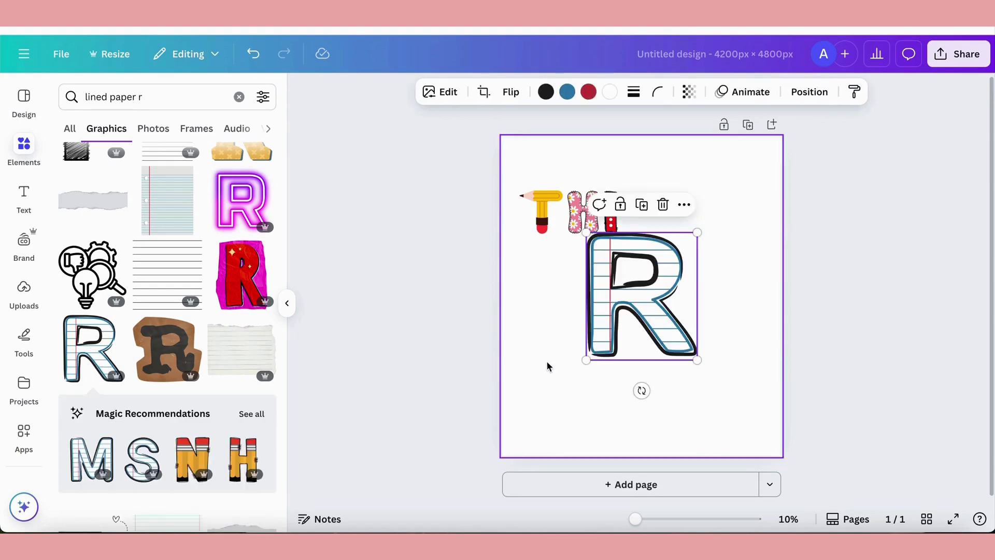
left_click_drag(585, 361, 643, 309)
left_click_drag(677, 273, 672, 225)
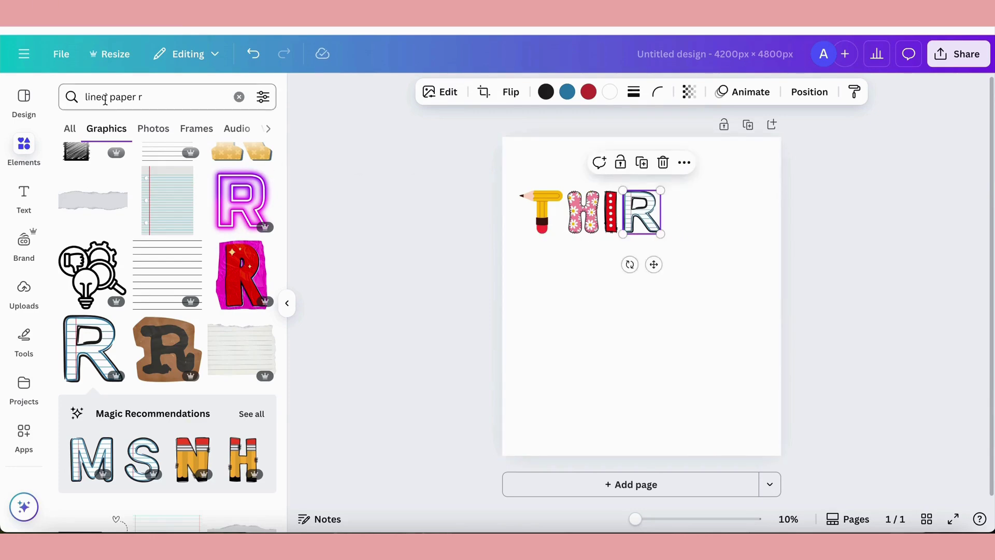
Search the graphics for "patterned d".
left_click(76, 95)
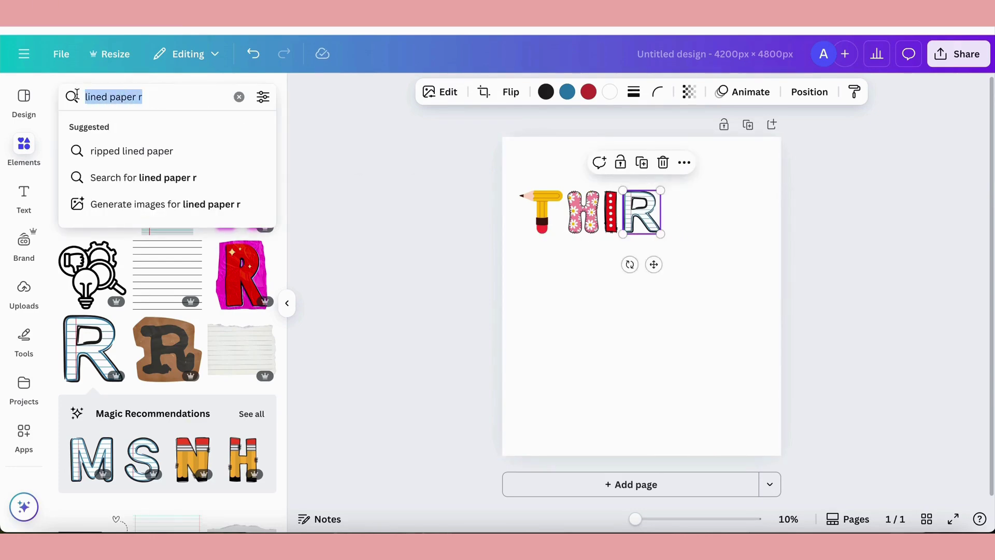
type("patterned d")
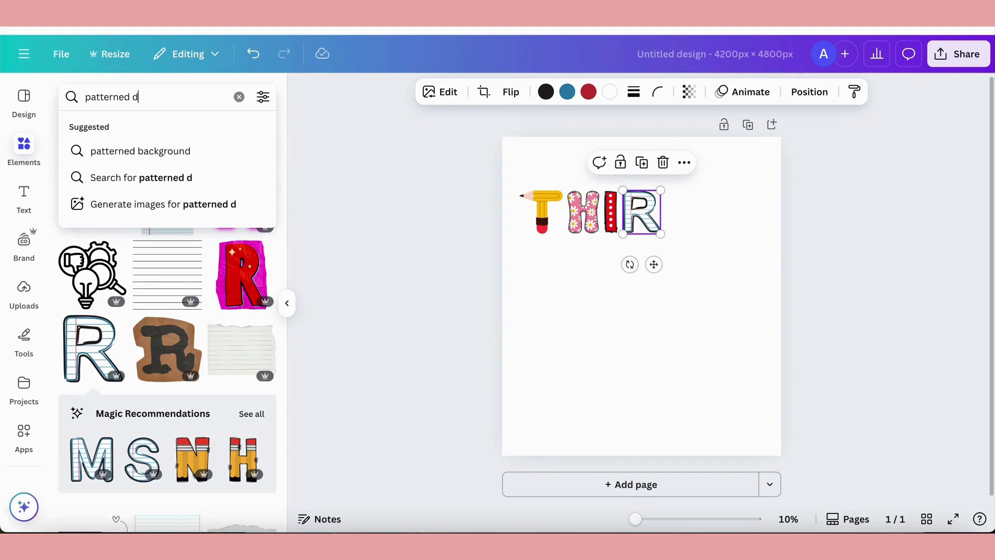
key("Return")
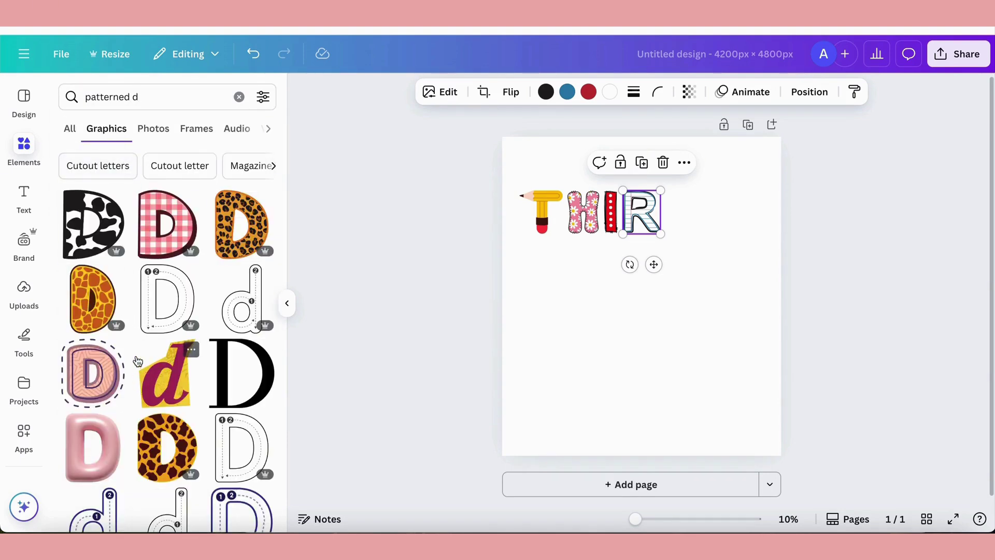
Add the pink gingham letter D to the page, scale it to the other letters' height and place it after the R.
left_click(153, 245)
left_click_drag(587, 360, 702, 233)
left_click(696, 337)
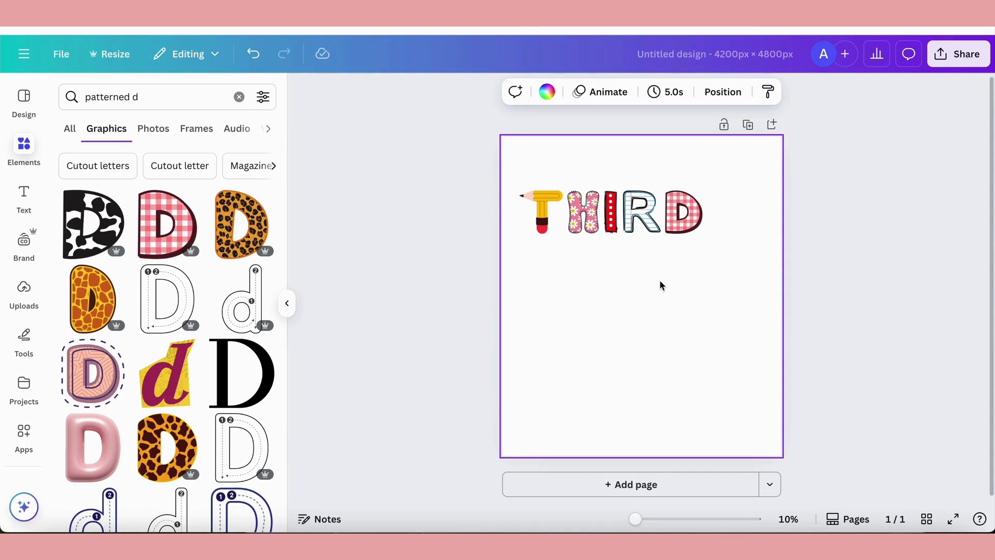
Open the info details of the notebook-paper letter R on the page.
left_click(648, 218)
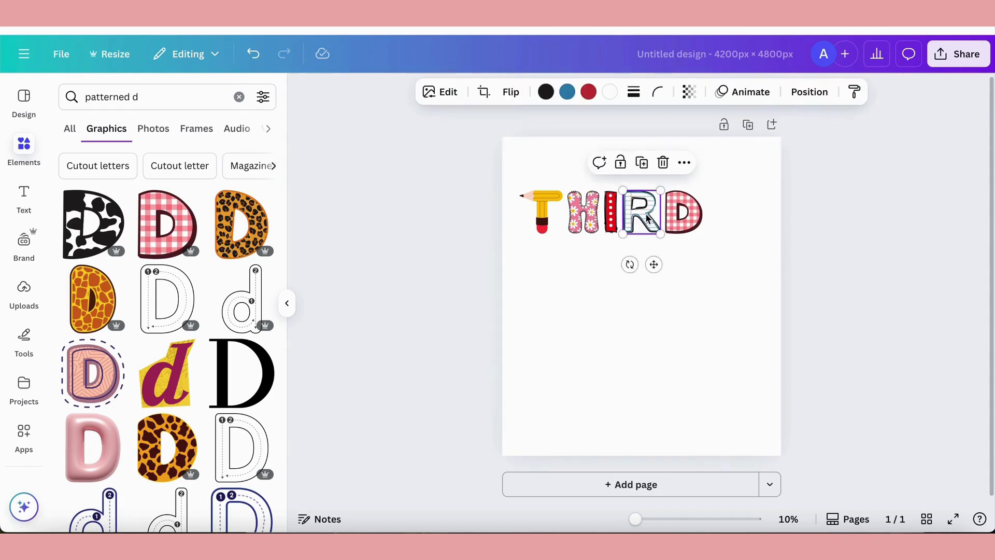
left_click(684, 164)
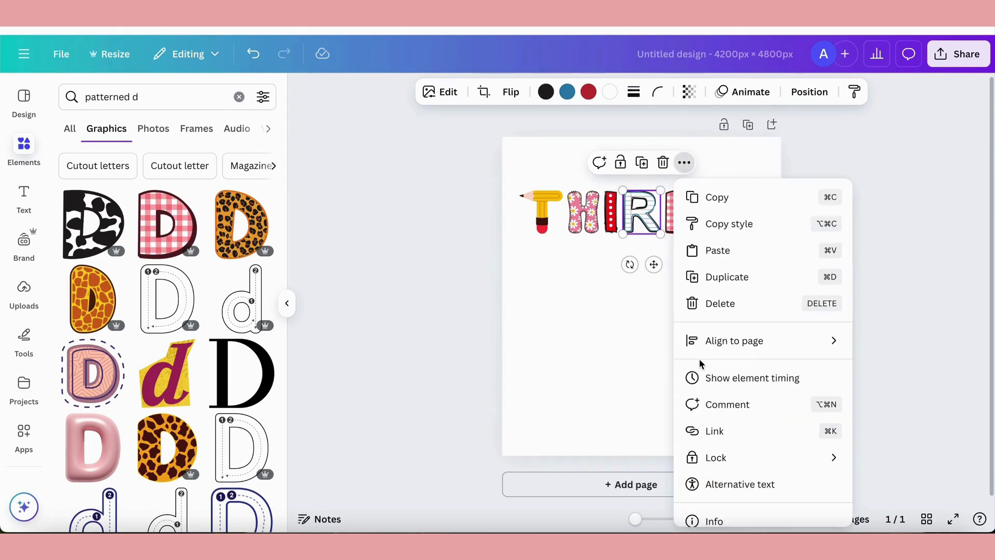
left_click(714, 520)
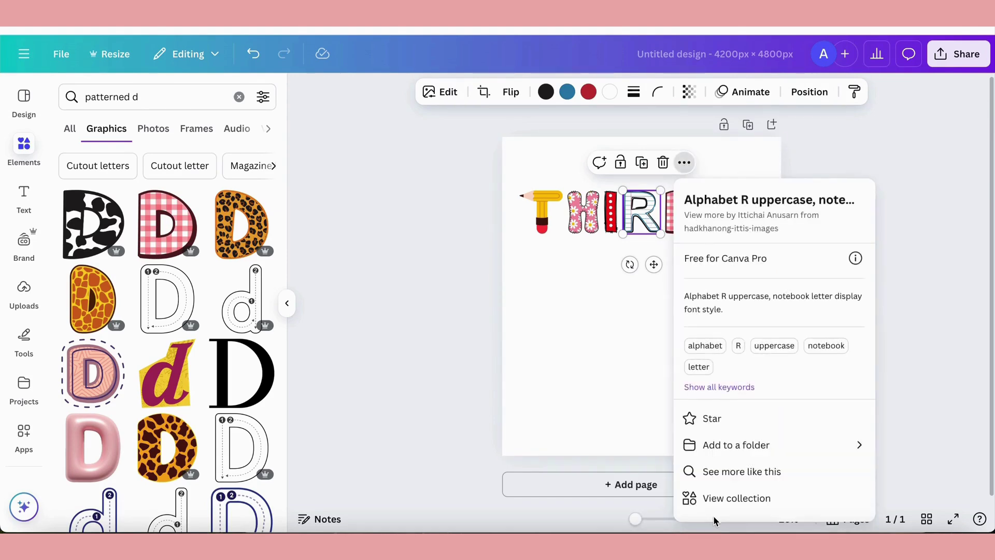
Add the notebook-paper letter G from the letter R creator's graphics, shrink it to the other letters' height and place it below the pencil T.
left_click(738, 231)
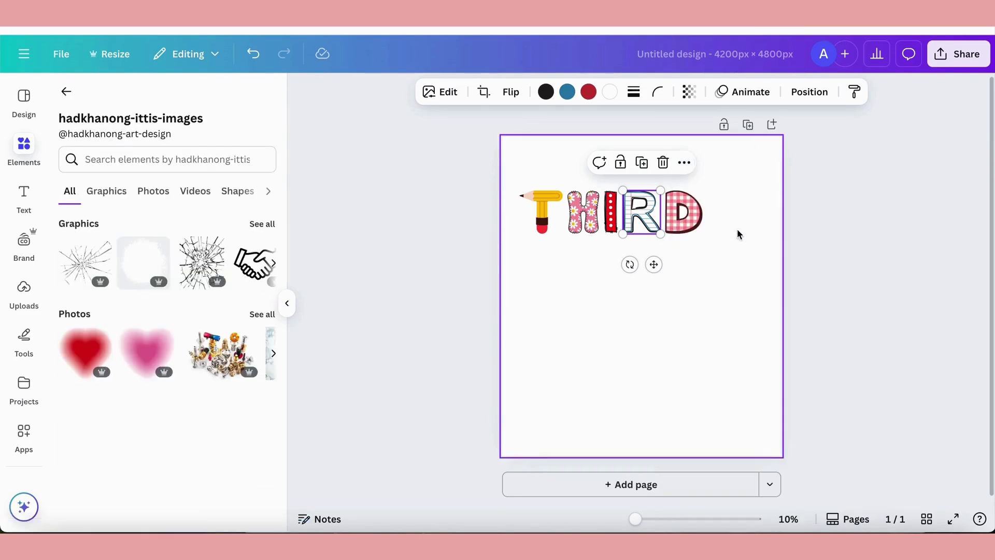
left_click(265, 226)
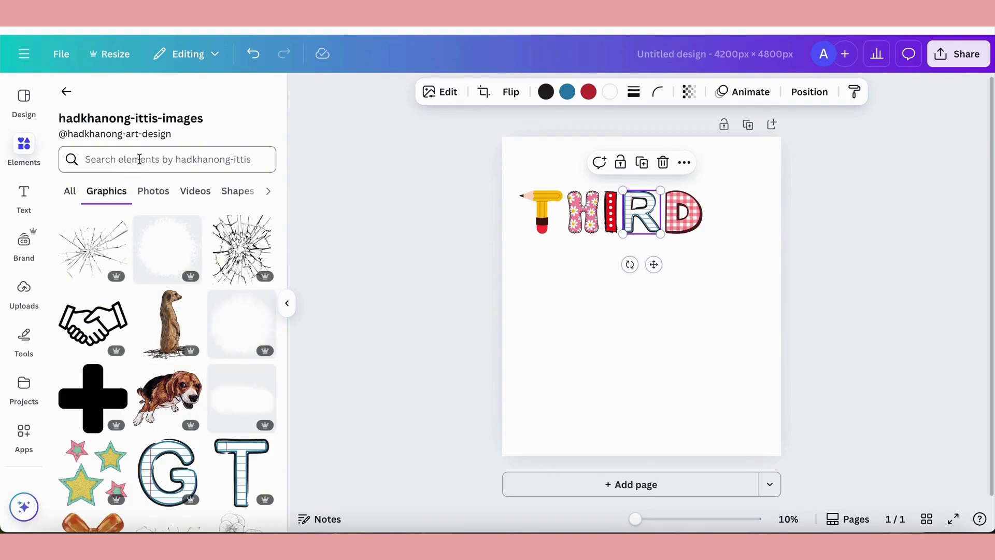
left_click(149, 476)
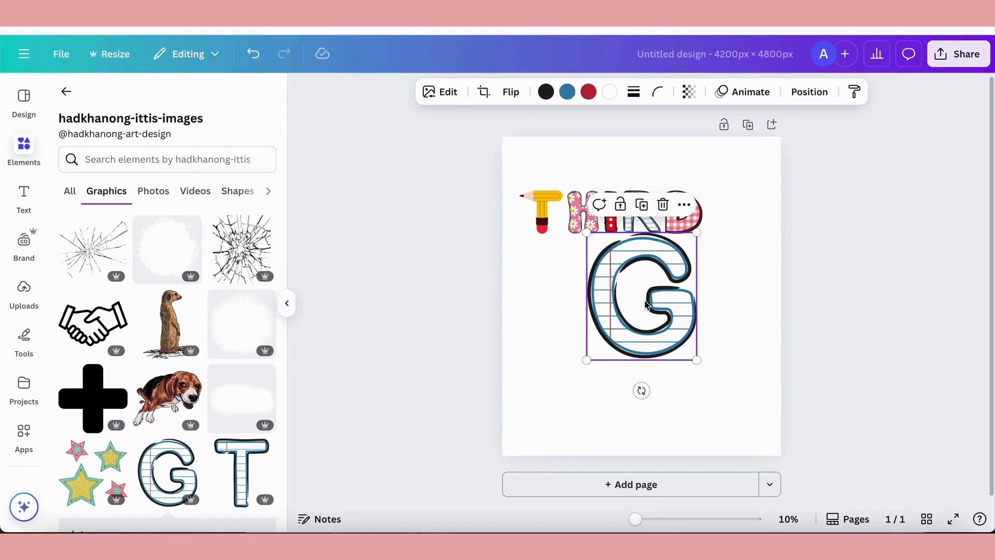
left_click_drag(696, 233, 642, 294)
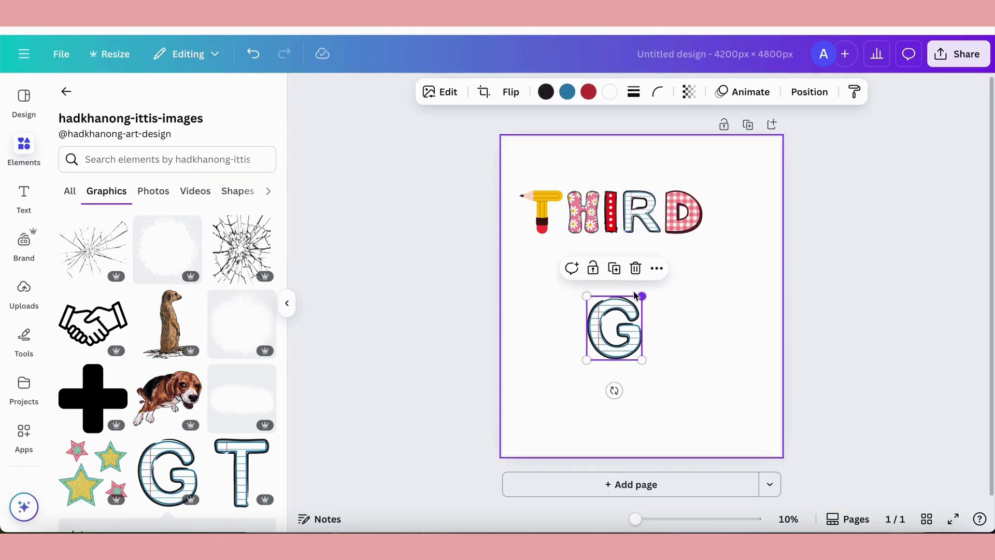
left_click_drag(629, 349, 553, 270)
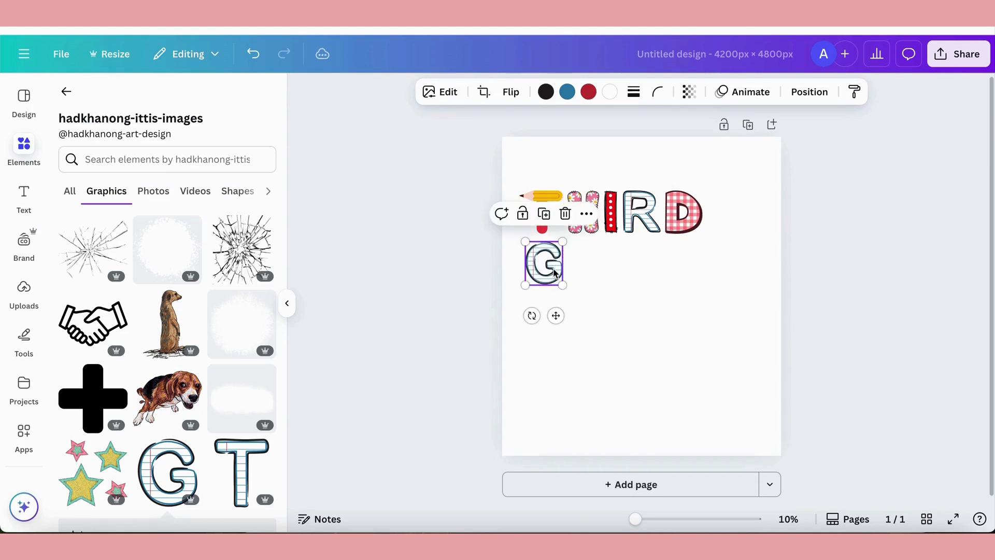
left_click(626, 285)
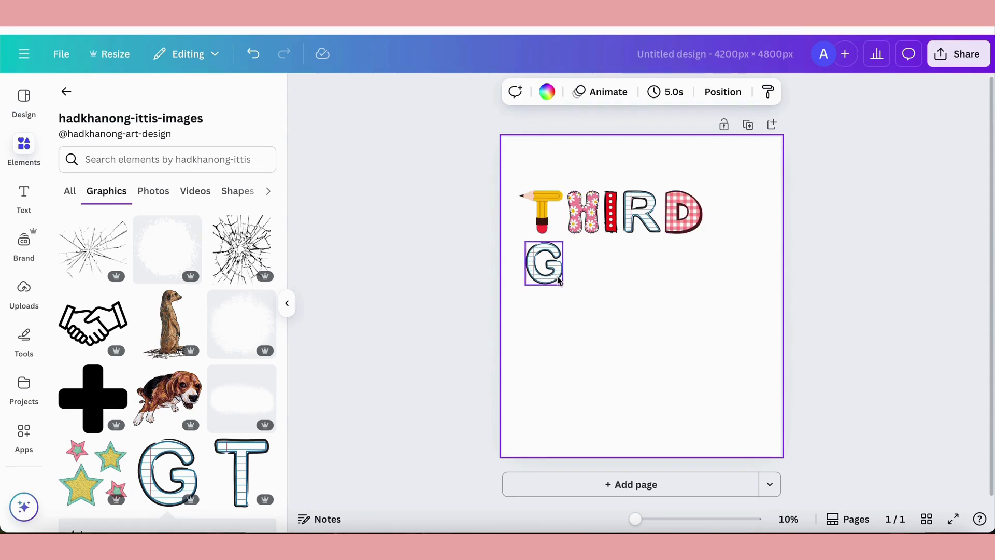
Return to the general elements search and search the graphics for "patterned r".
left_click(24, 146)
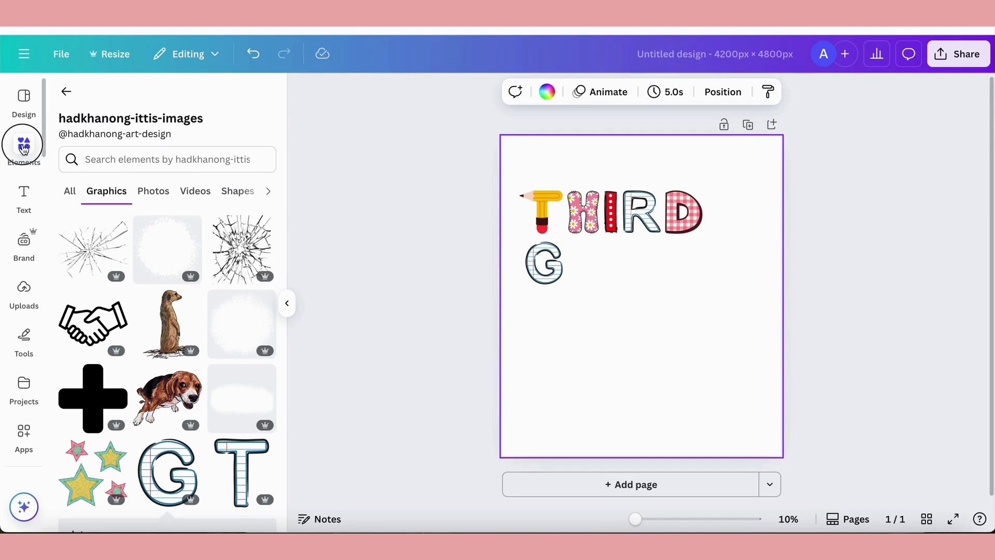
left_click(67, 97)
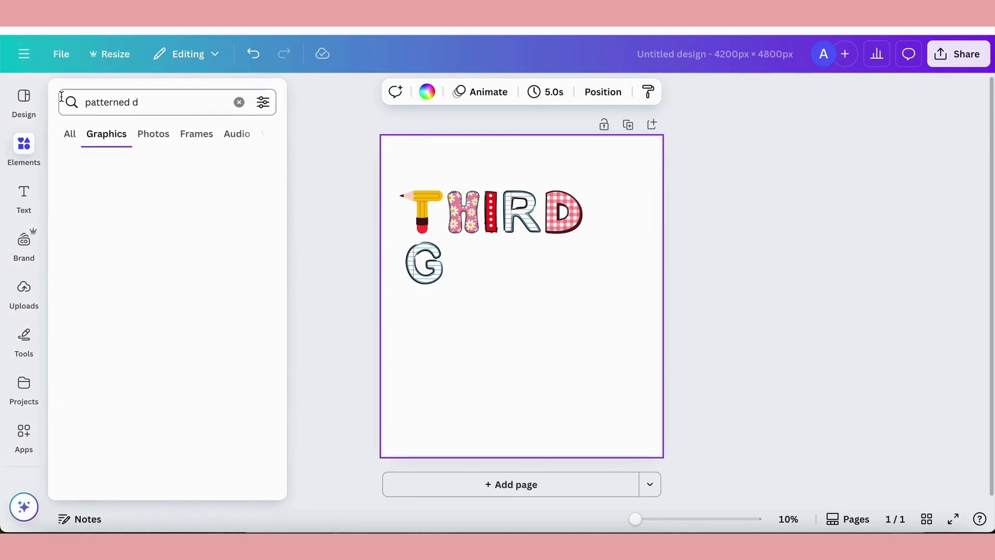
left_click(133, 105)
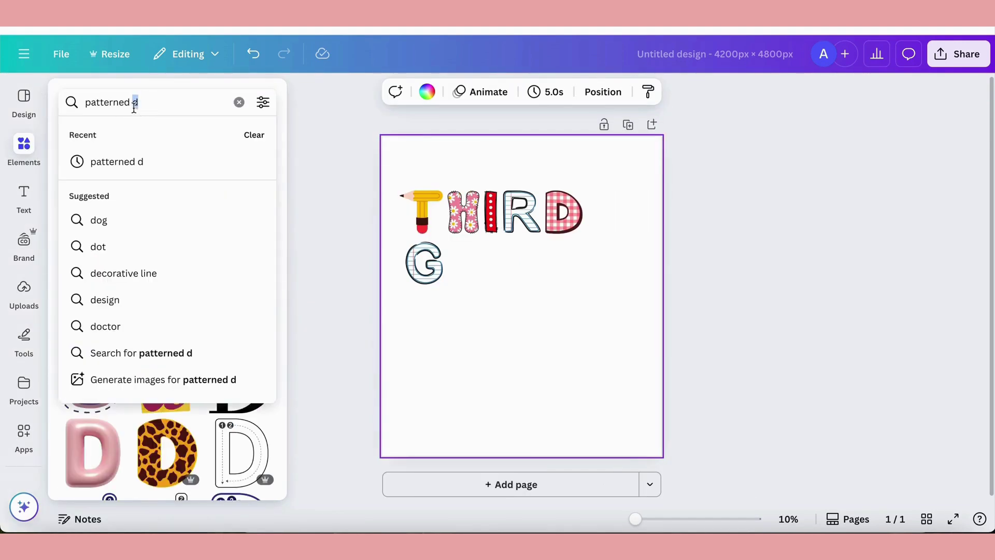
type("r")
key("Return")
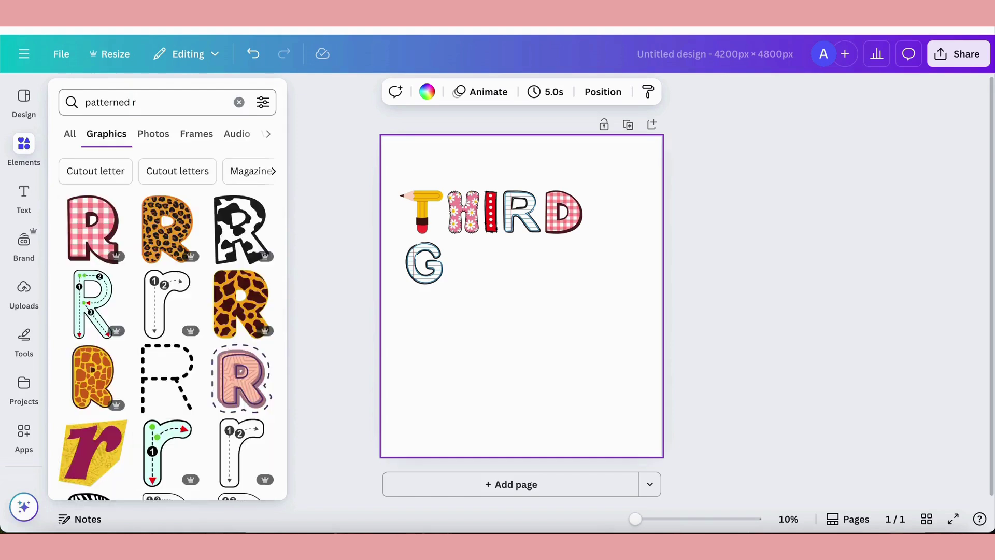
Add the blue polka-dot letter R to the page, scale it to the G's height and place it beside the G.
scroll(124, 254, "down", 1)
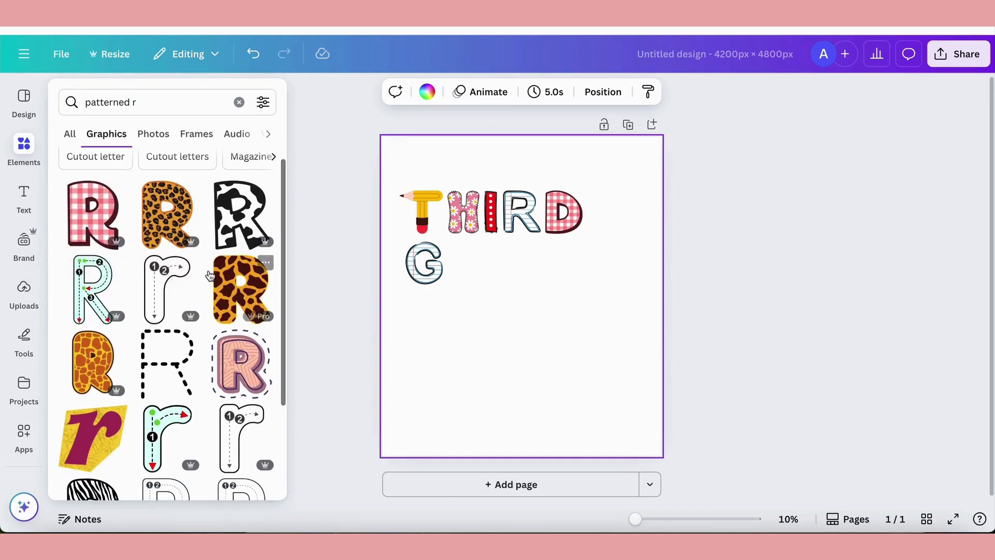
scroll(210, 296, "down", 1)
scroll(205, 302, "down", 4)
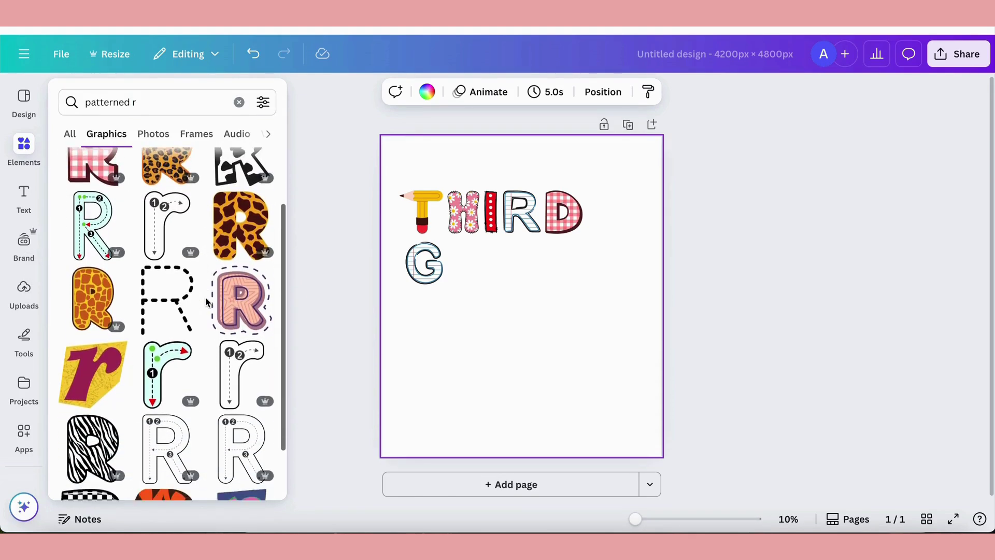
scroll(205, 300, "down", 1)
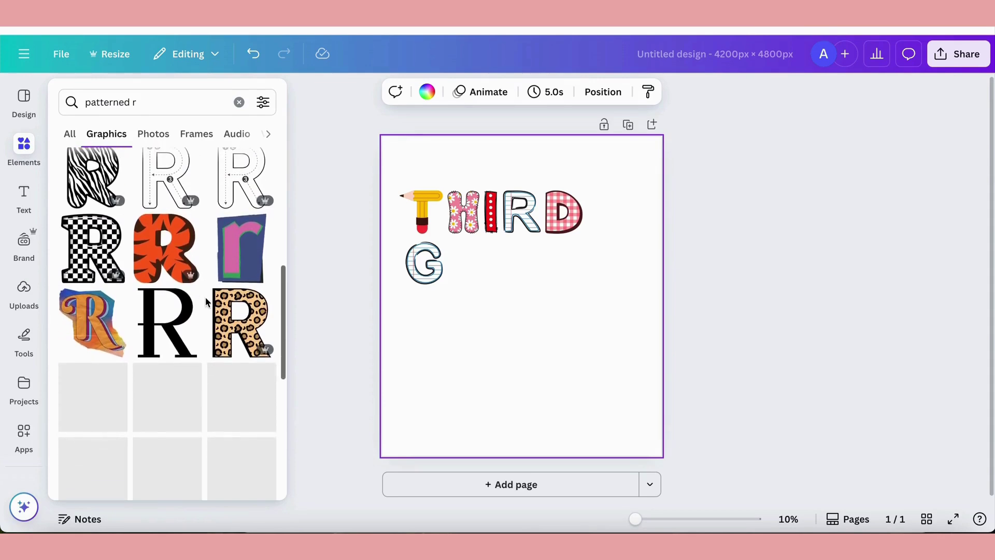
scroll(206, 301, "down", 1)
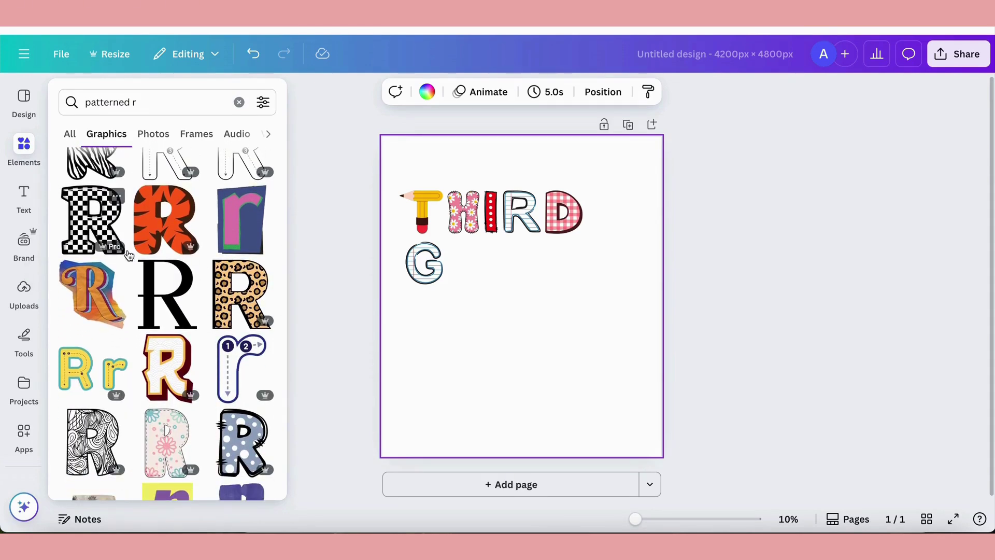
scroll(130, 257, "down", 4)
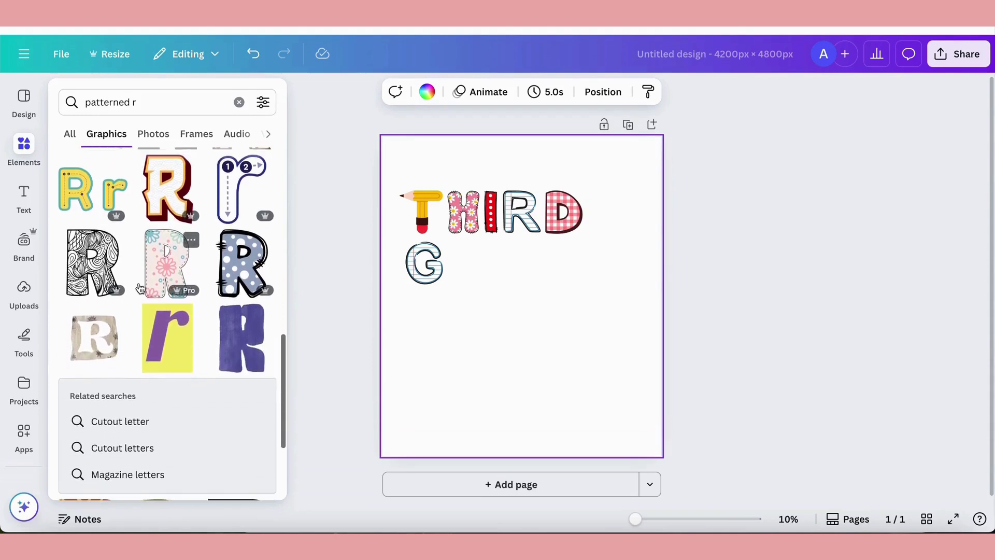
scroll(139, 286, "down", 1)
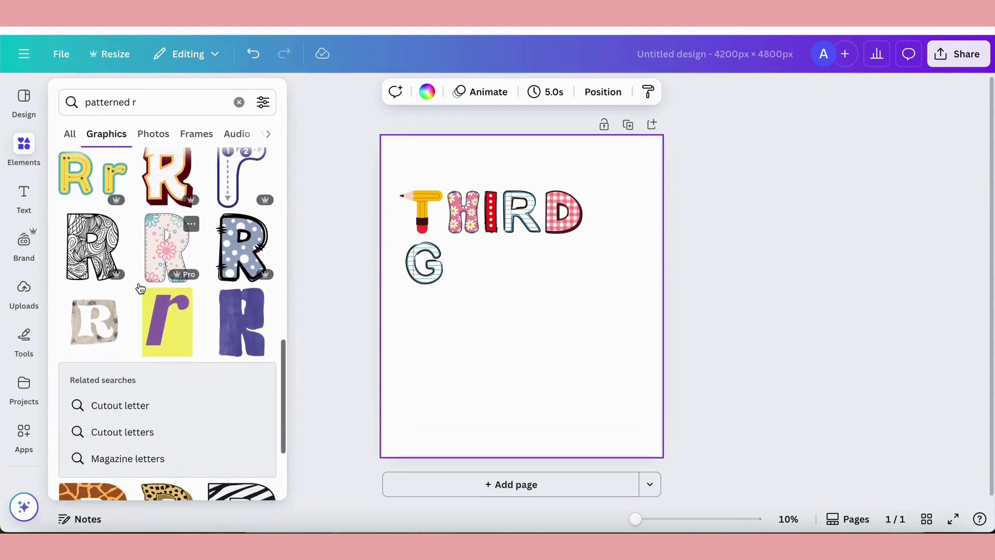
left_click(236, 259)
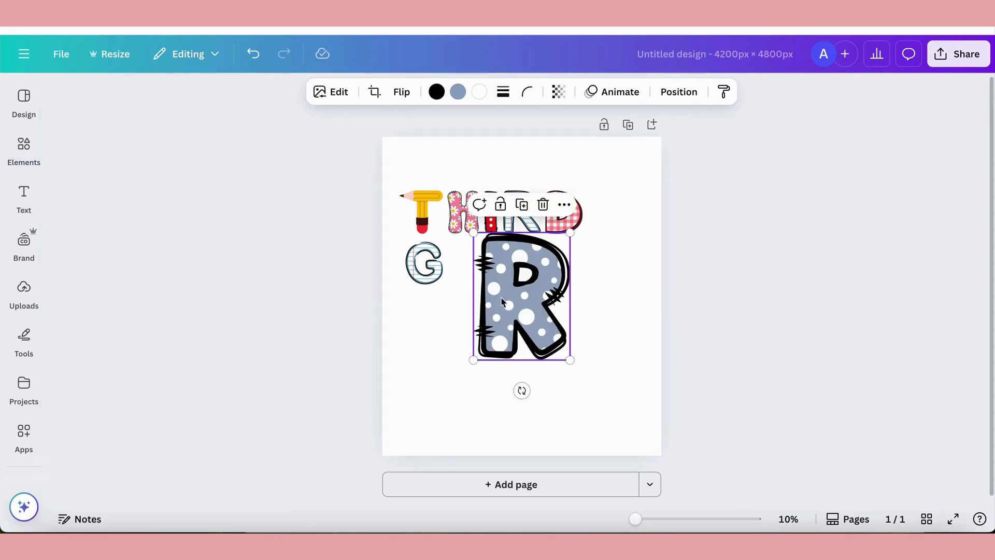
left_click_drag(571, 232, 503, 321)
left_click_drag(494, 355, 473, 284)
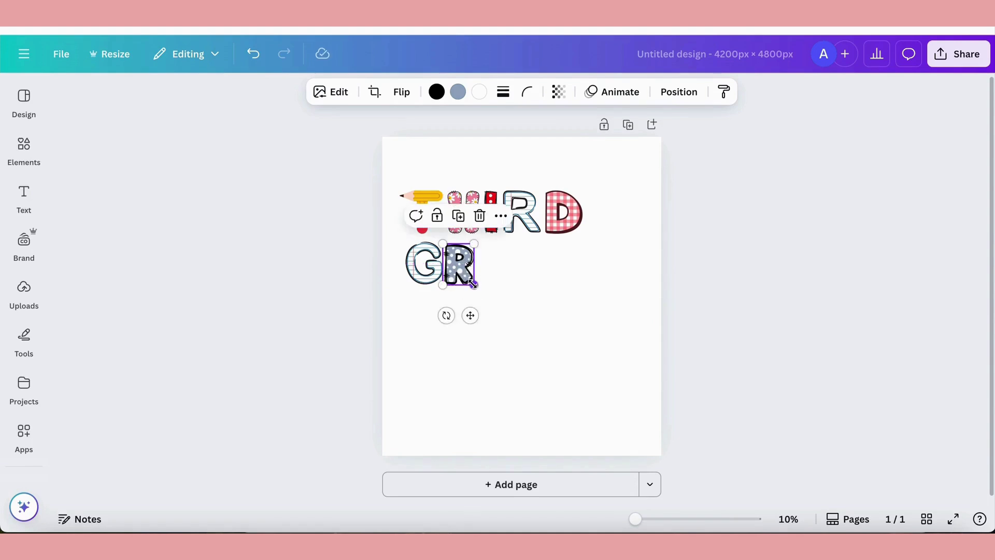
left_click_drag(474, 244, 475, 242)
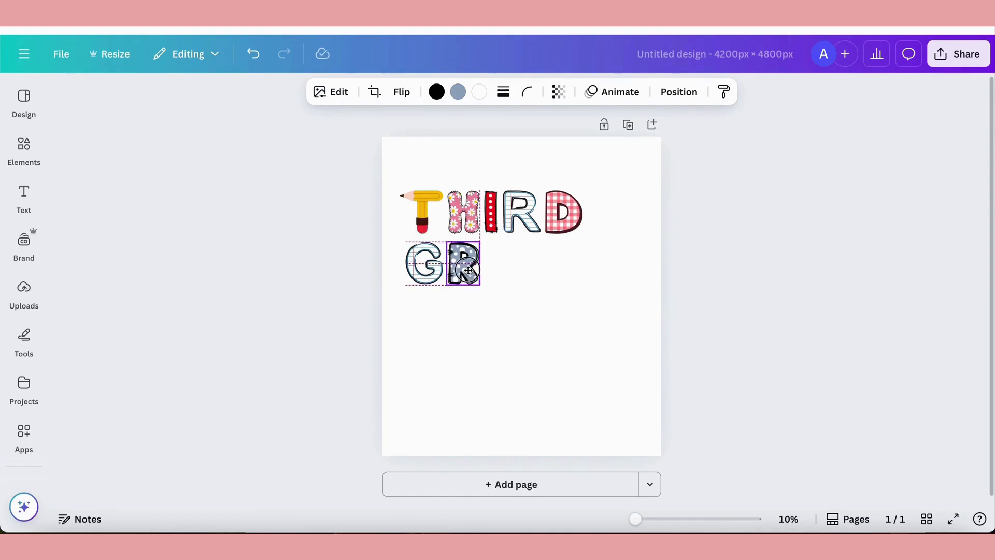
left_click(520, 286)
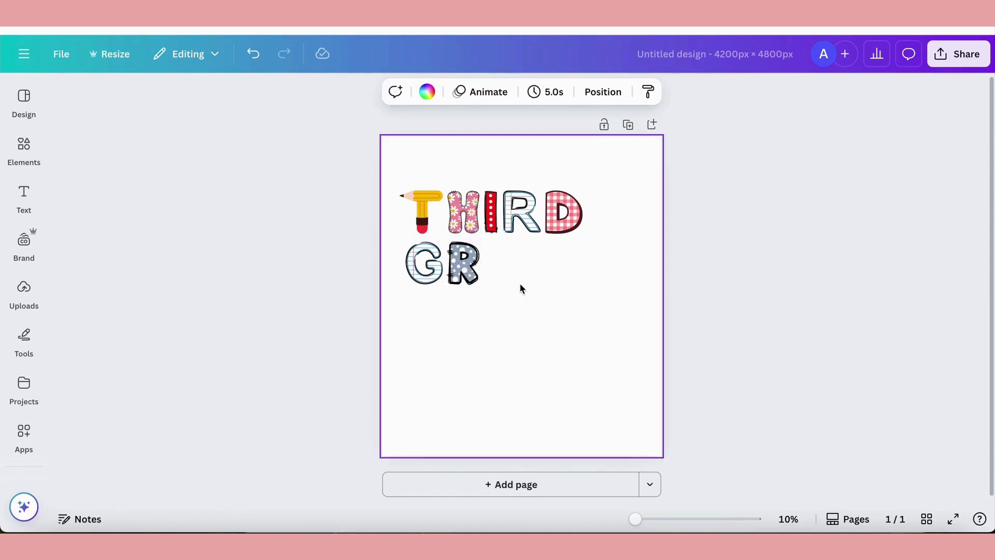
From the gingham letter D's info details, open the full list of its creator's graphics.
left_click(567, 232)
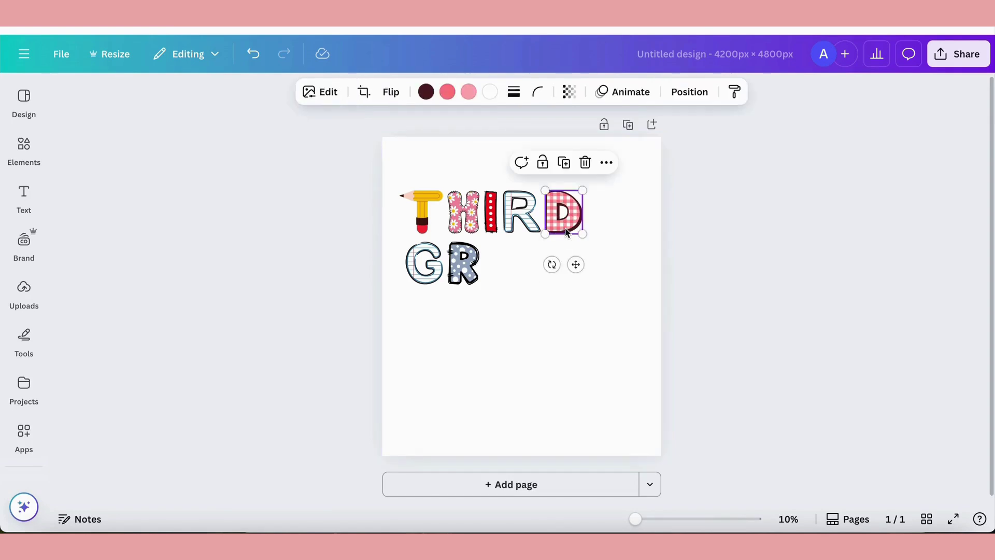
left_click(606, 162)
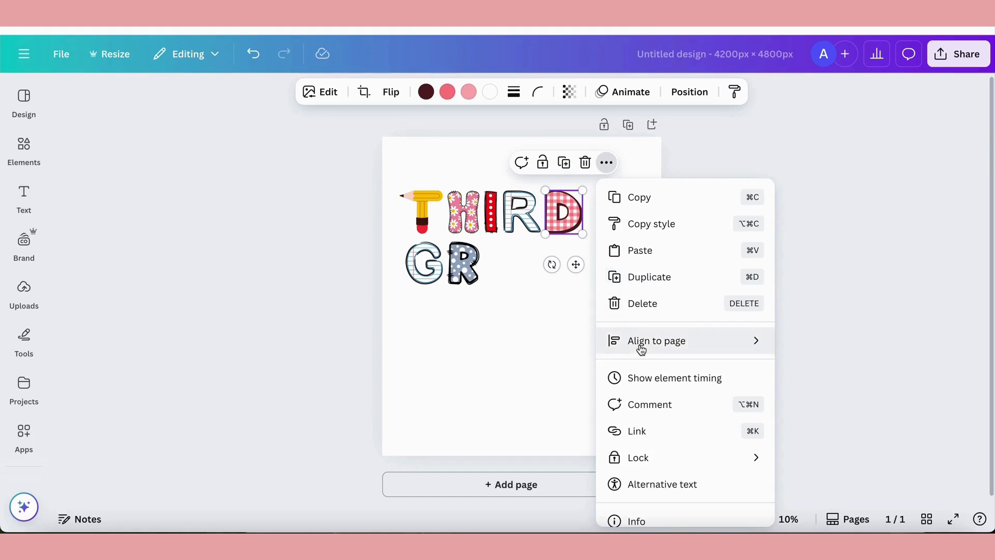
scroll(640, 349, "down", 1)
left_click(628, 510)
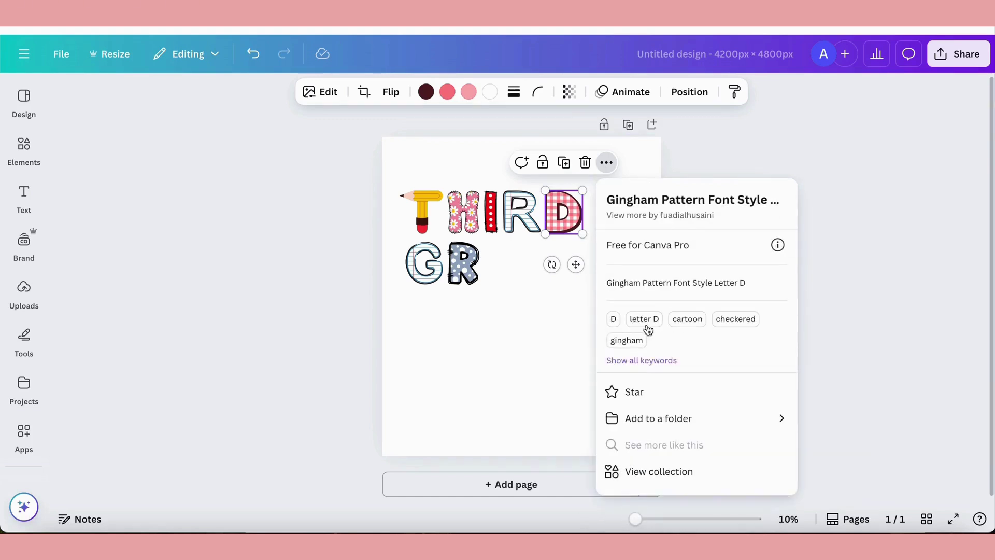
left_click(663, 222)
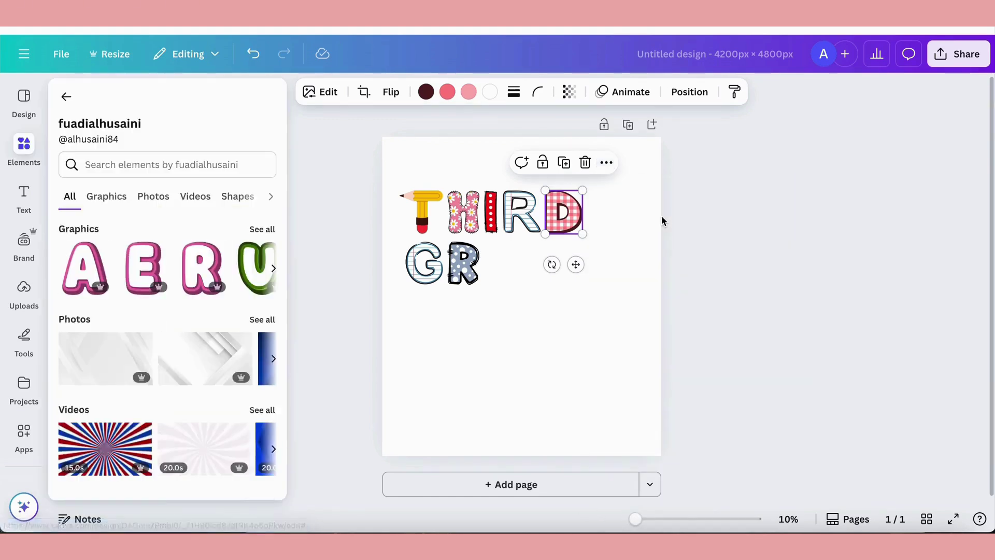
left_click(265, 230)
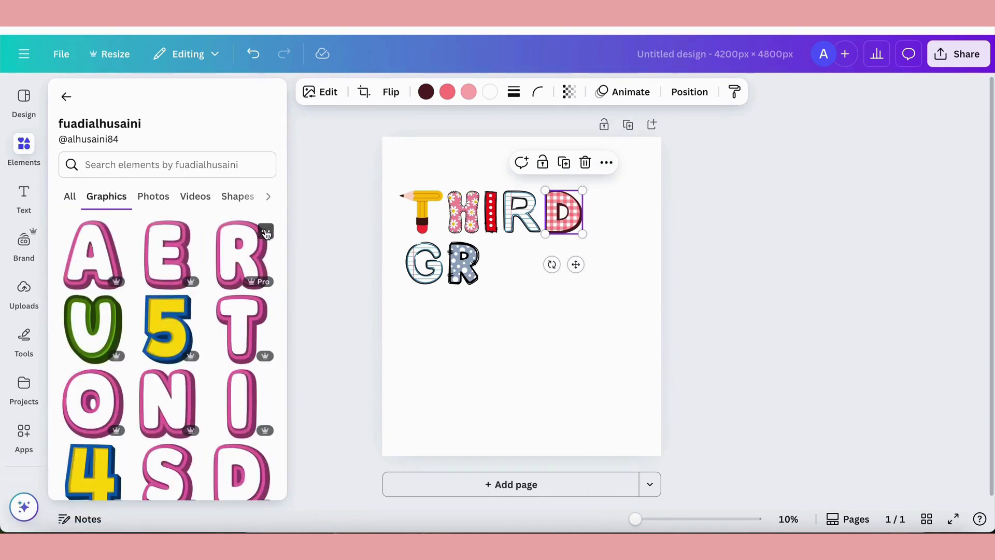
Search the gingham letter creator's graphics for "a".
left_click(173, 170)
type("a")
key("Return")
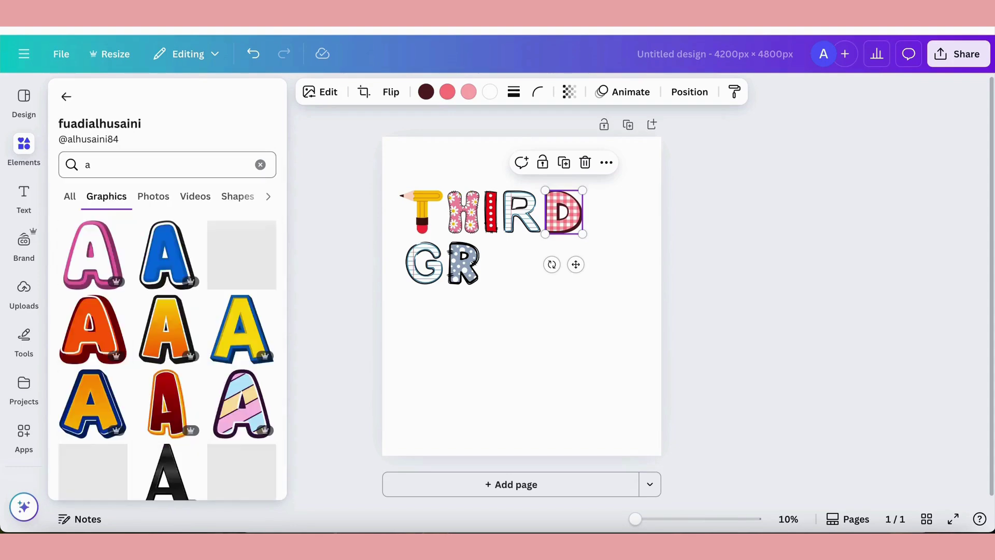
Add the pink gingham letter A to the page, scale it to the other letters' height and place it after the polka-dot R.
scroll(176, 362, "down", 5)
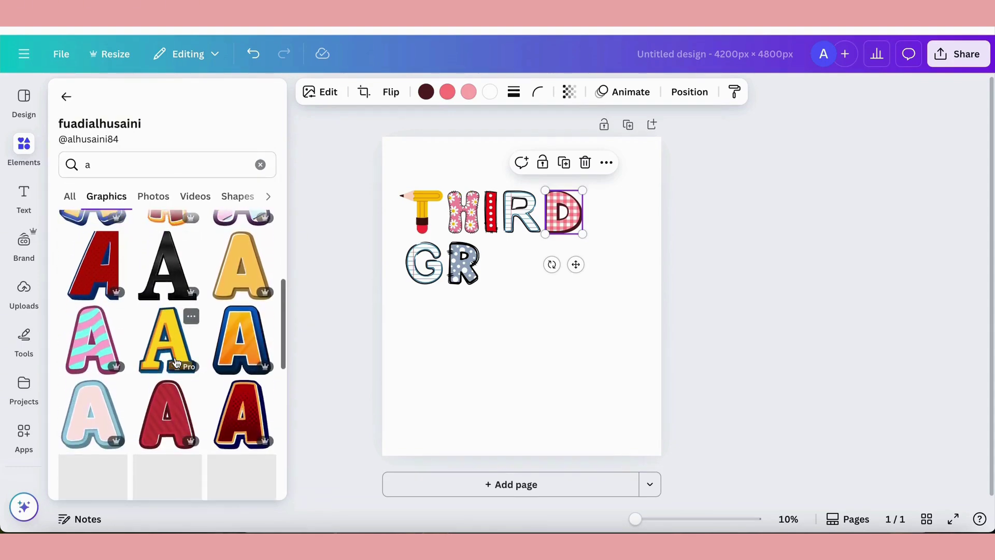
scroll(176, 362, "down", 3)
scroll(176, 362, "down", 5)
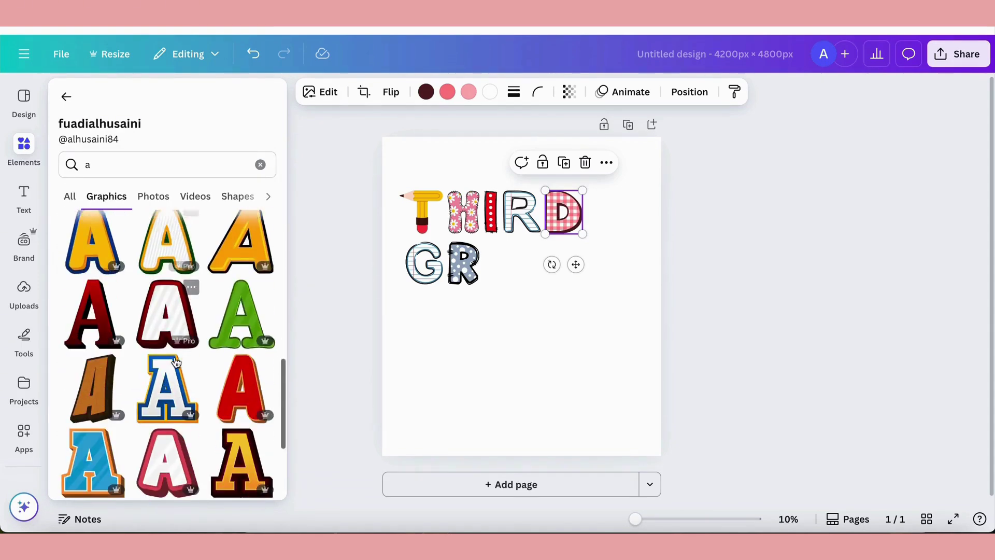
scroll(176, 361, "down", 8)
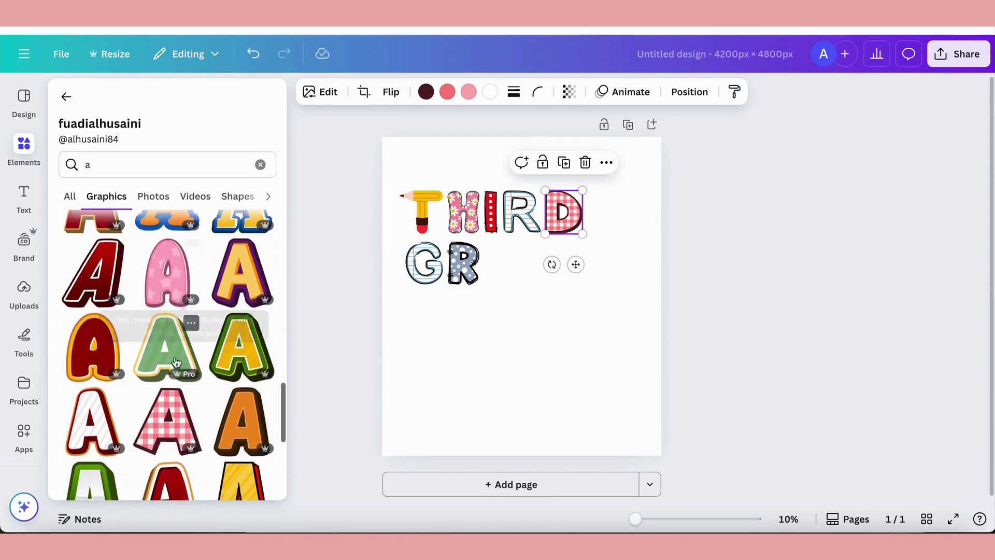
left_click(152, 408)
left_click_drag(466, 351, 514, 268)
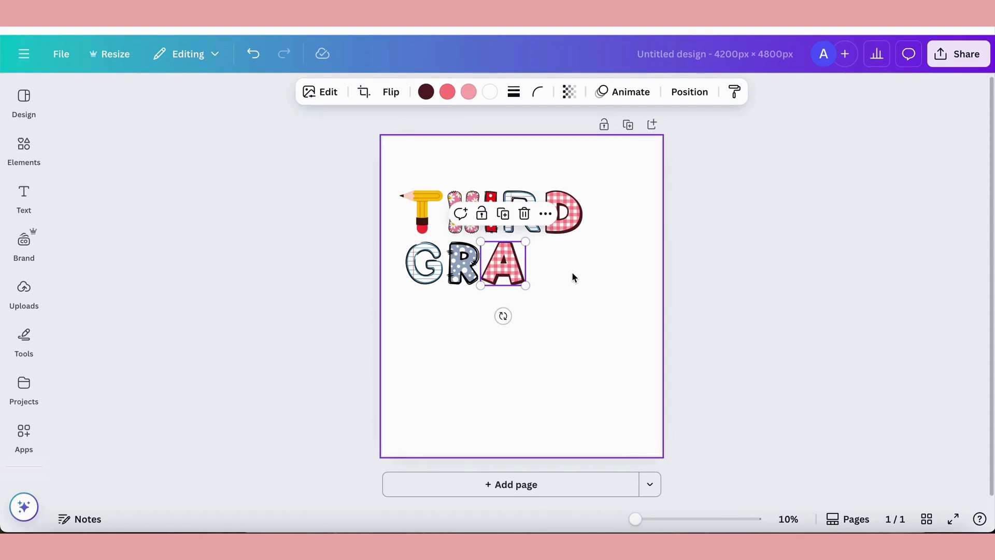
From the pencil letter T's info details, open its creator's elements and search them for "d".
left_click(424, 206)
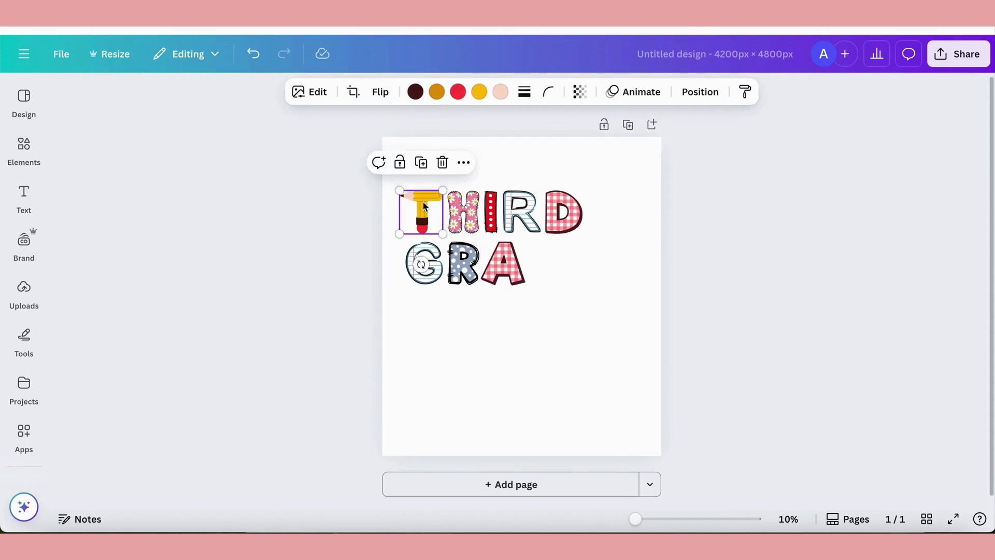
left_click(463, 162)
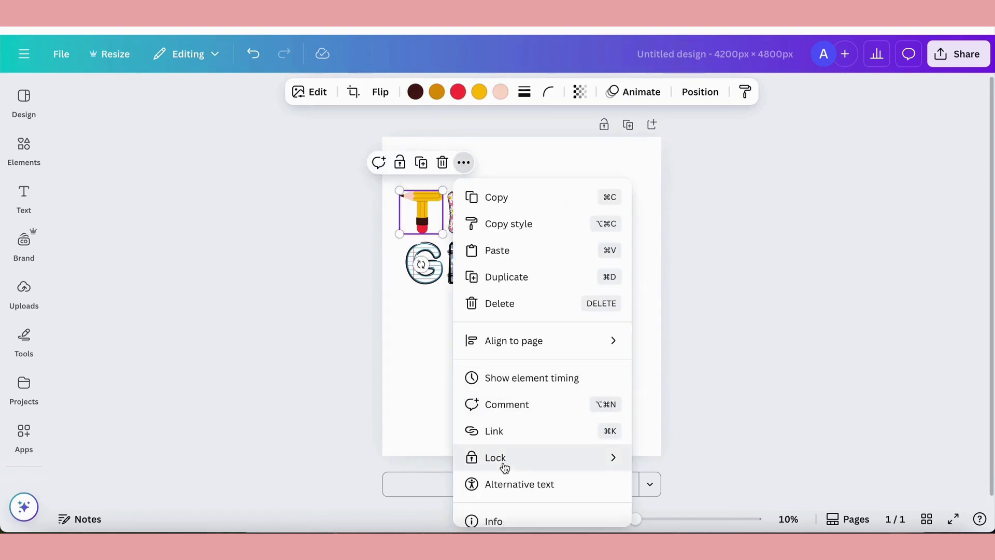
left_click(499, 519)
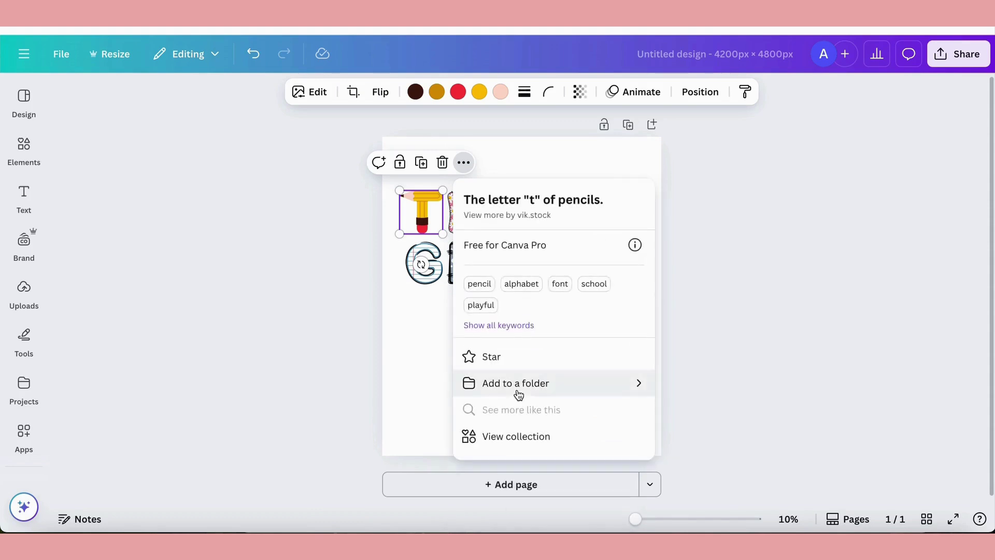
left_click(518, 216)
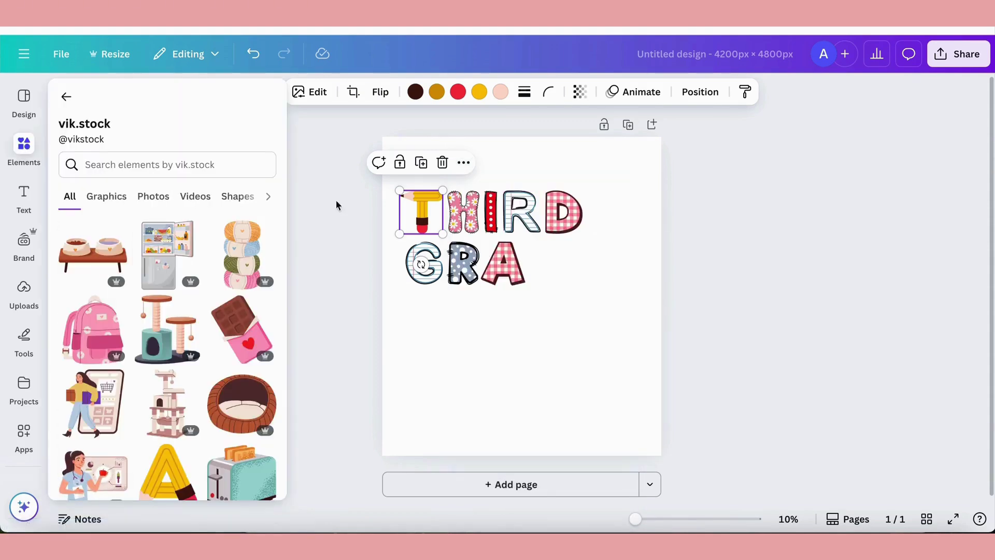
left_click(163, 165)
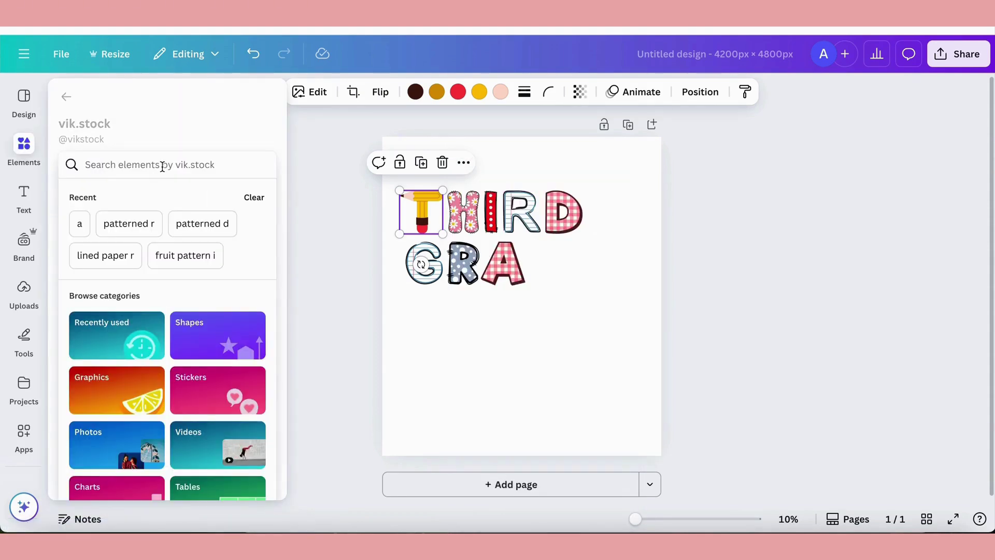
type("d")
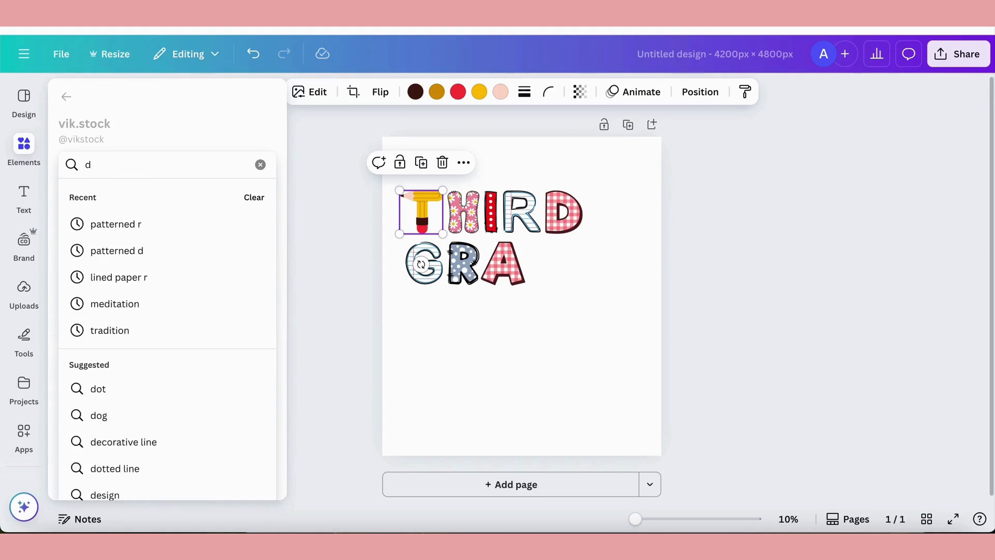
key("Return")
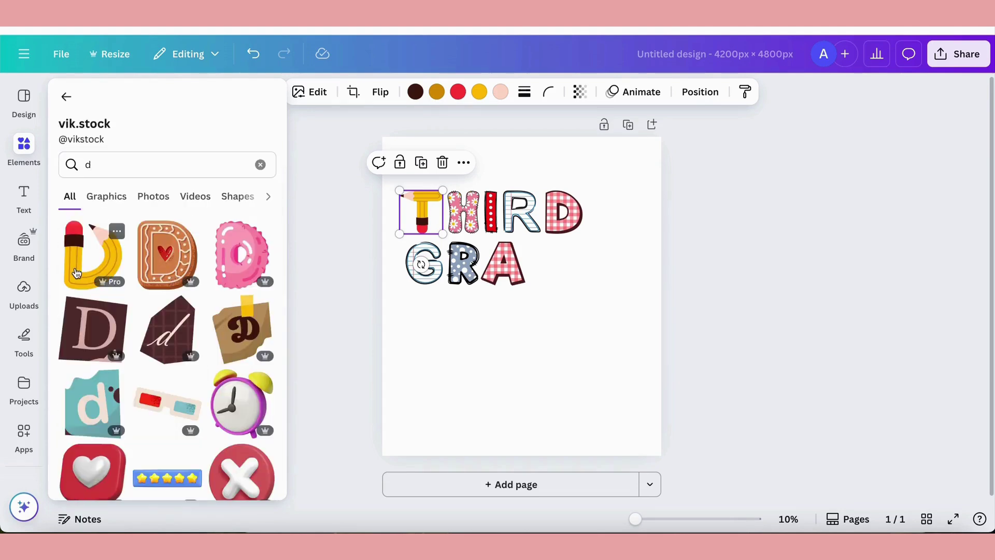
Add the yellow pencil letter D to the page, scale it to the other letters' height and place it after the gingham A.
left_click(76, 267)
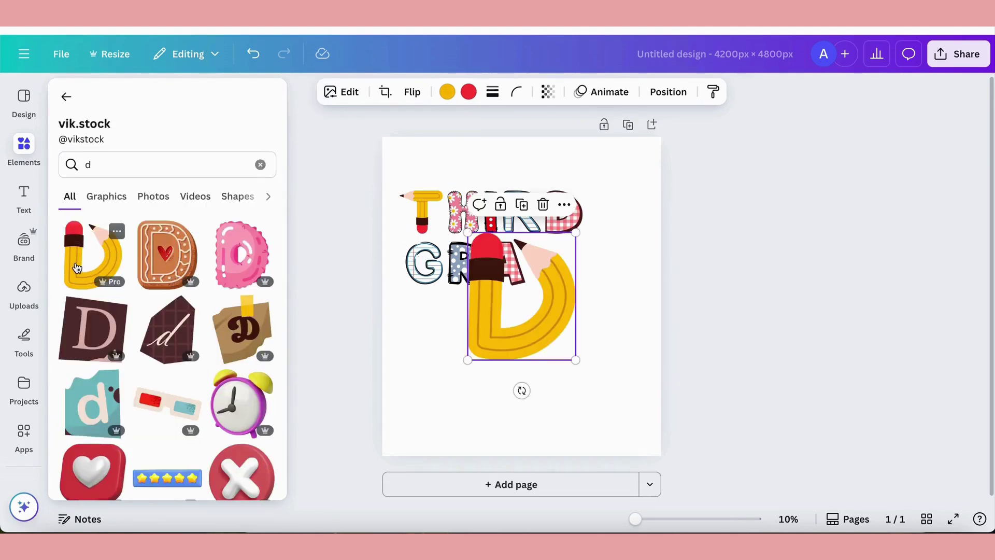
mouse_move(471, 358)
left_mouse_down()
mouse_move(494, 327)
mouse_move(565, 331)
mouse_move(586, 313)
mouse_move(554, 276)
left_mouse_up()
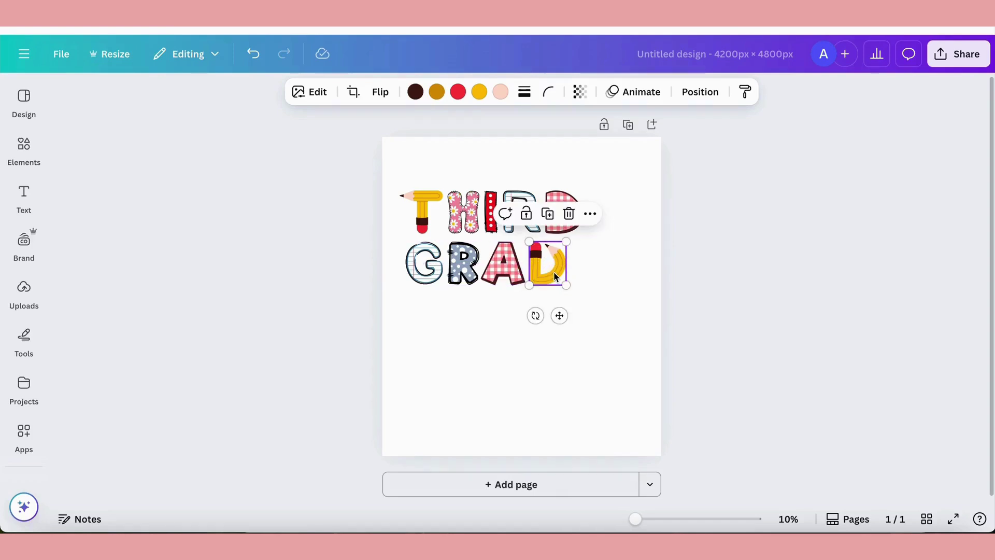
left_click(589, 271)
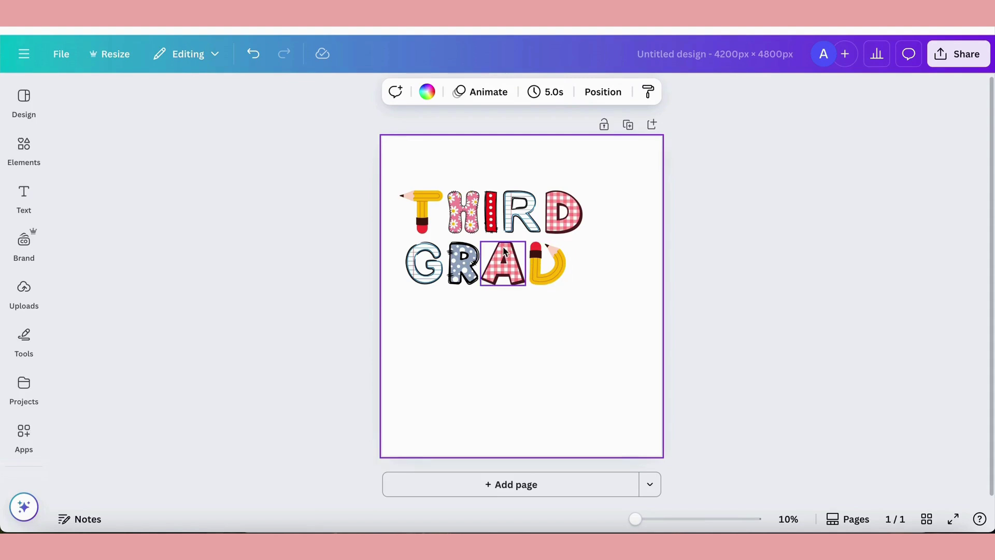
From the red dotted letter I's info details, open its creator's full graphics list and search it for "e".
left_click(491, 210)
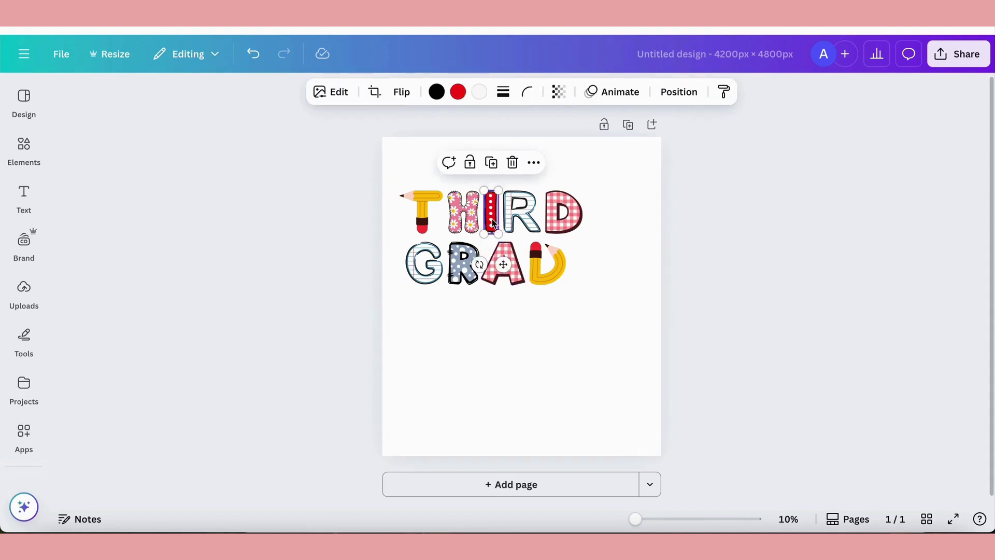
left_click(533, 163)
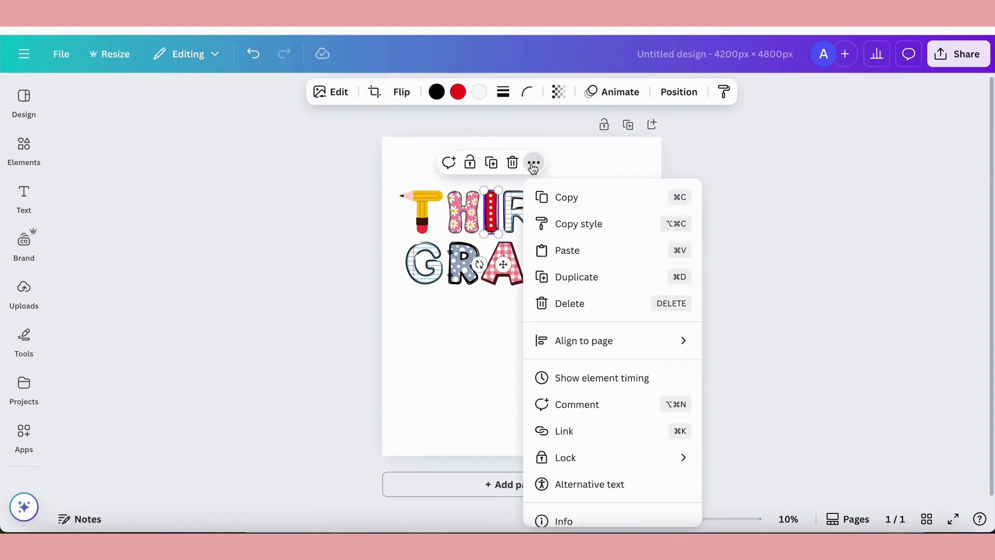
left_click(562, 519)
left_click(564, 217)
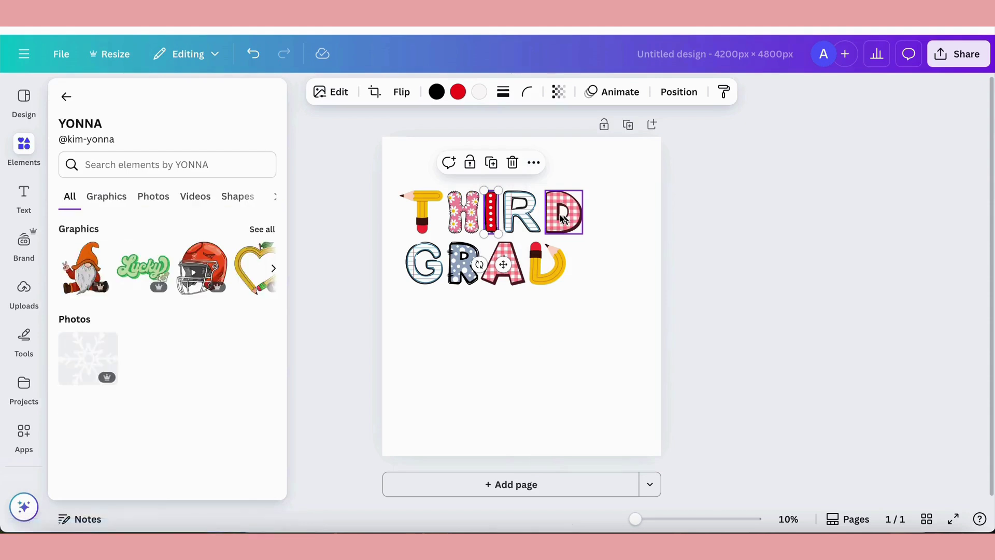
left_click(262, 231)
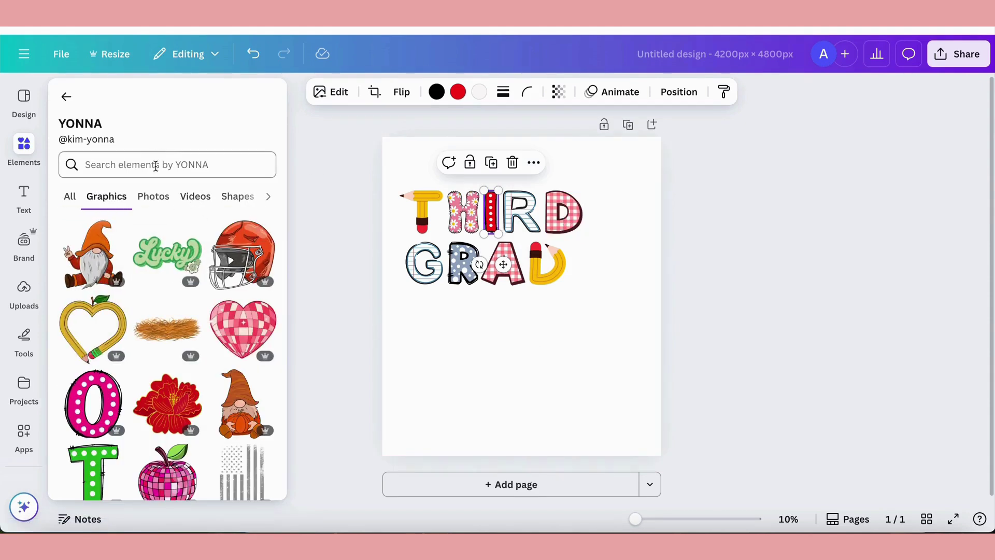
left_click(155, 164)
type("e")
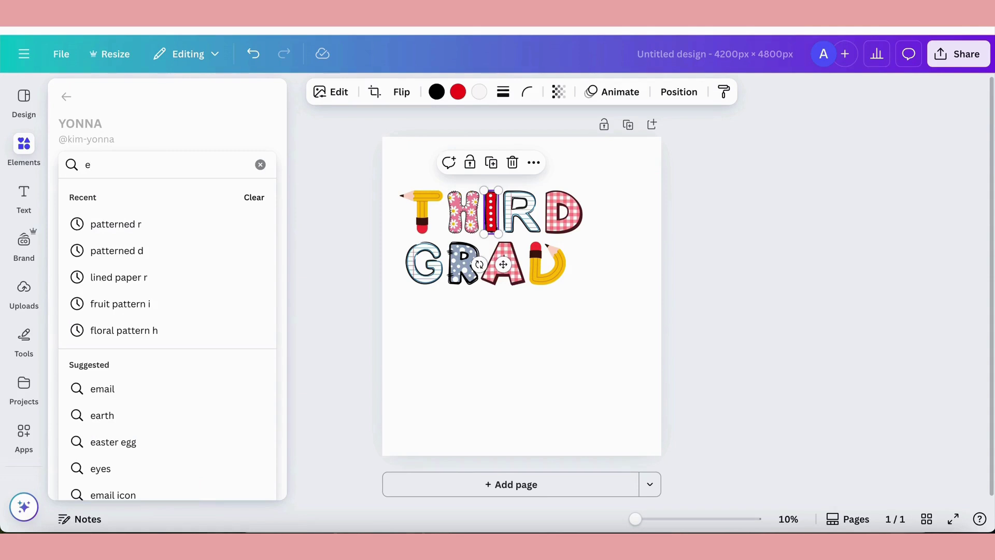
key("Return")
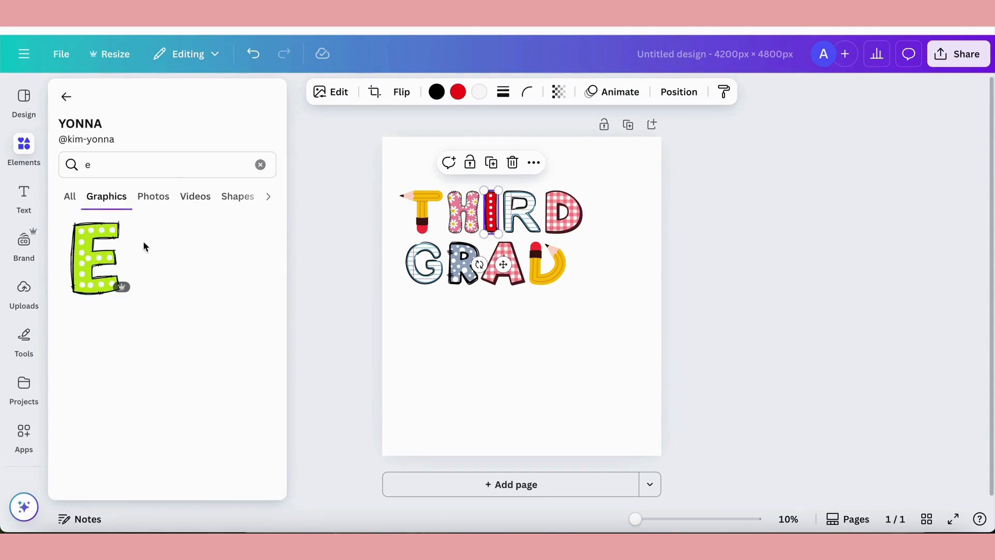
Add the green polka-dot letter E to the page, scale it to the other letters' height and place it after the pencil D.
left_click(87, 268)
left_click_drag(481, 358, 529, 288)
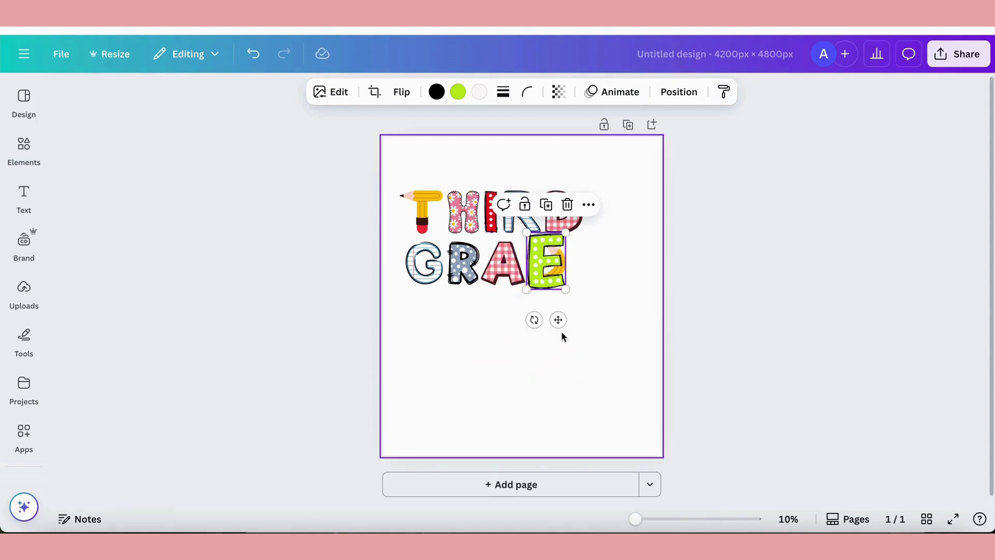
left_click_drag(559, 319, 601, 334)
left_click_drag(608, 297, 600, 284)
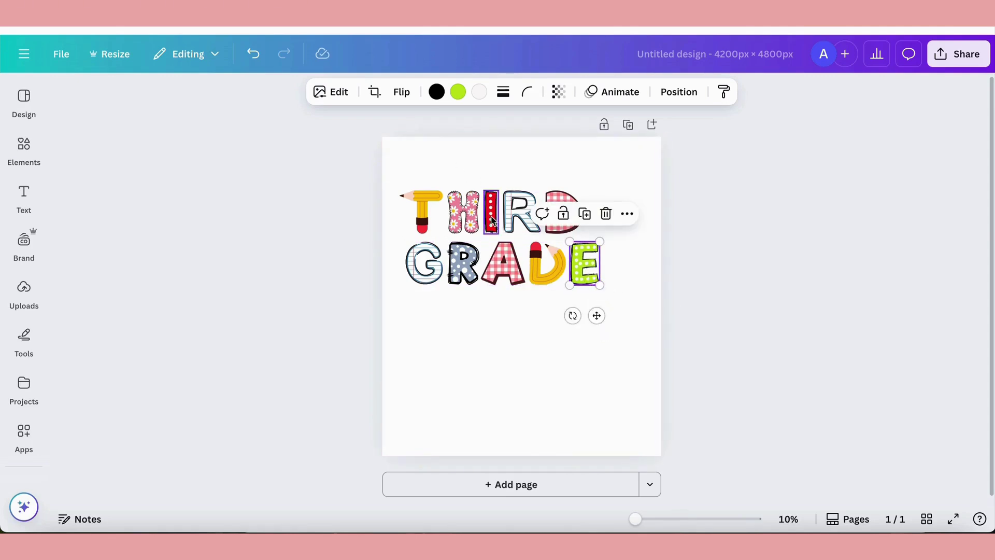
Recolor the letter E's green fill with the red document color used in the dotted I.
left_click(459, 93)
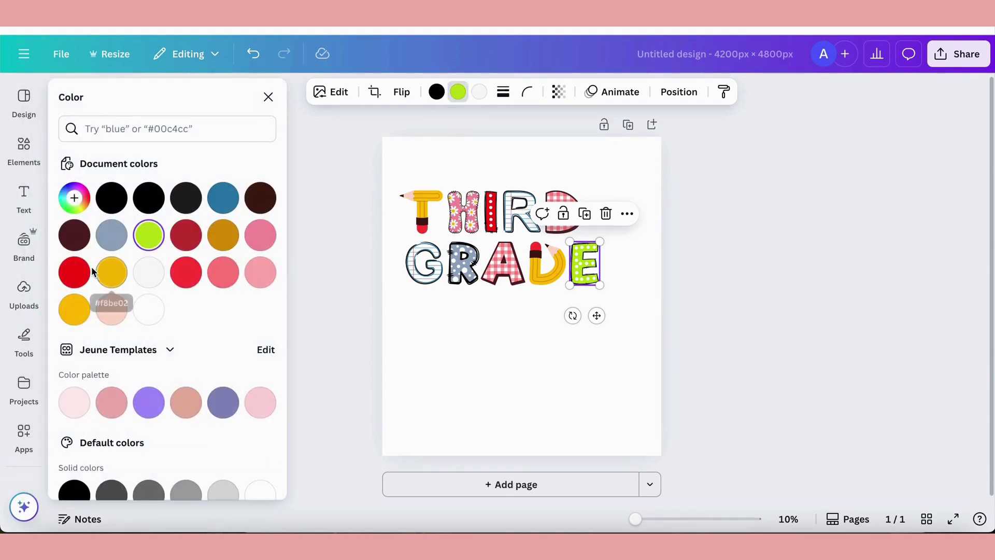
left_click(75, 272)
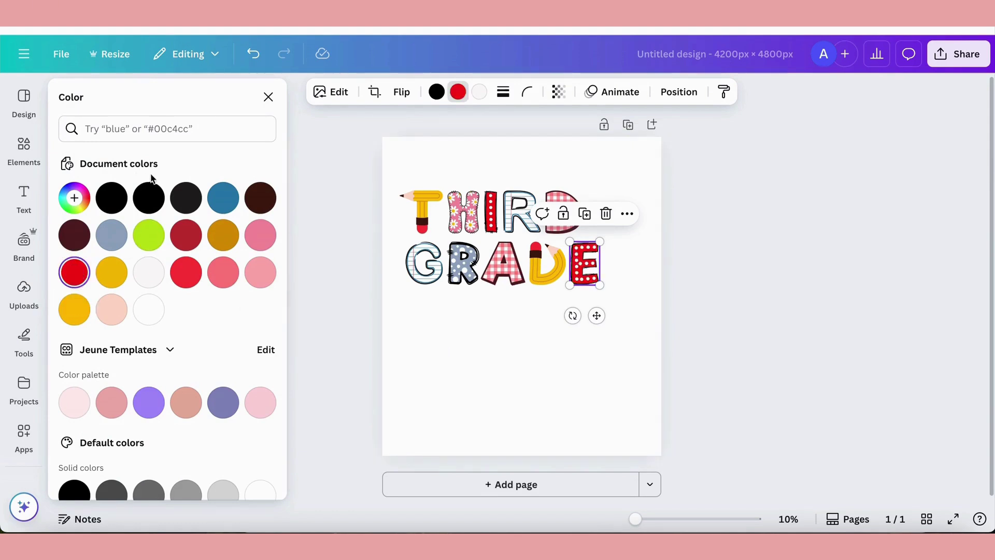
left_click(441, 346)
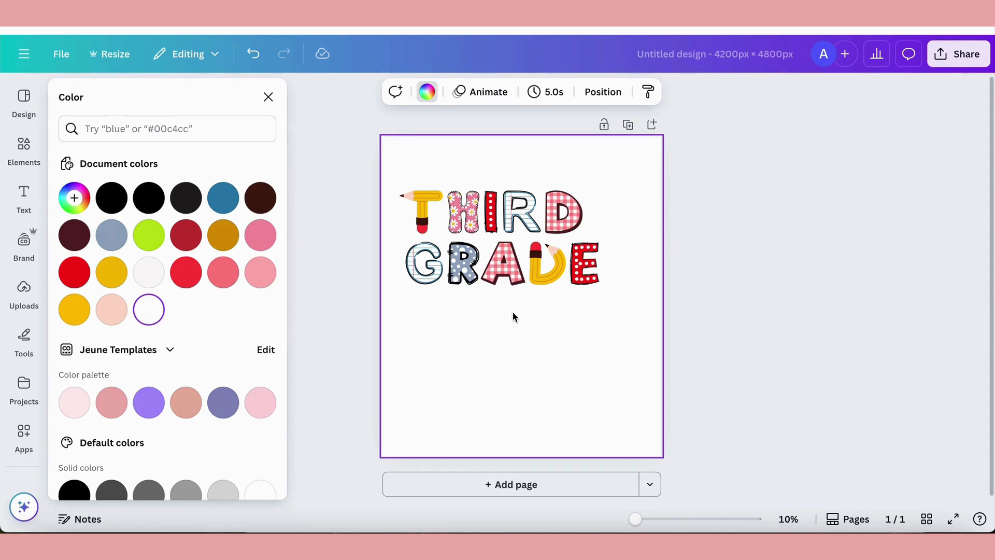
Move the daisy-patterned H in THIRD closer to the pencil T, keeping it level with the row.
scroll(514, 316, "up", 3)
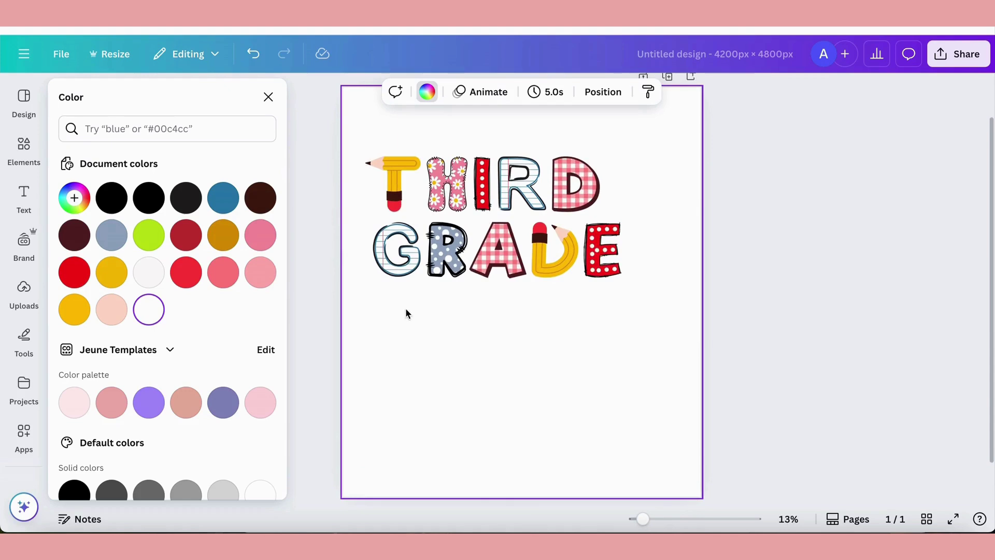
left_click(439, 197)
left_click_drag(440, 197, 438, 196)
scroll(437, 194, "up", 5)
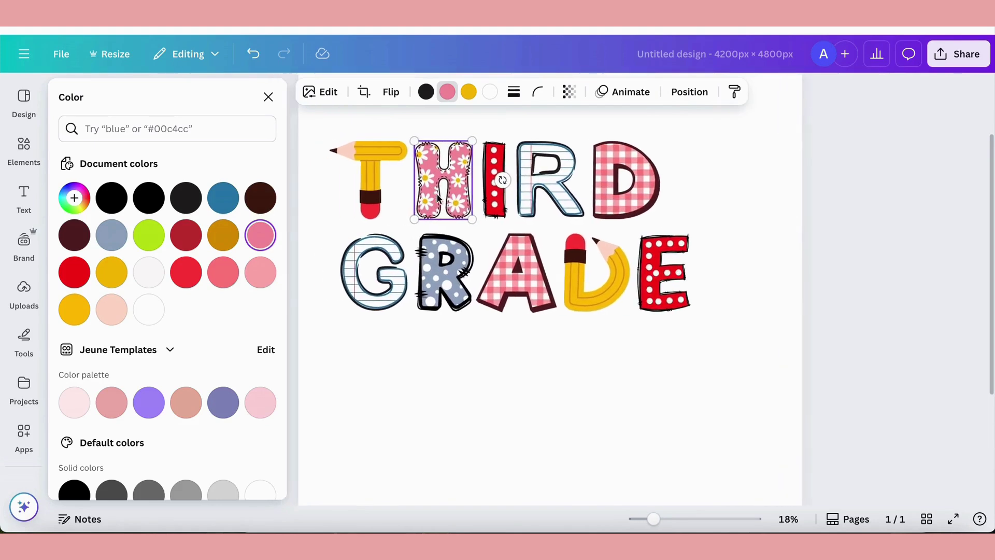
scroll(437, 193, "up", 1)
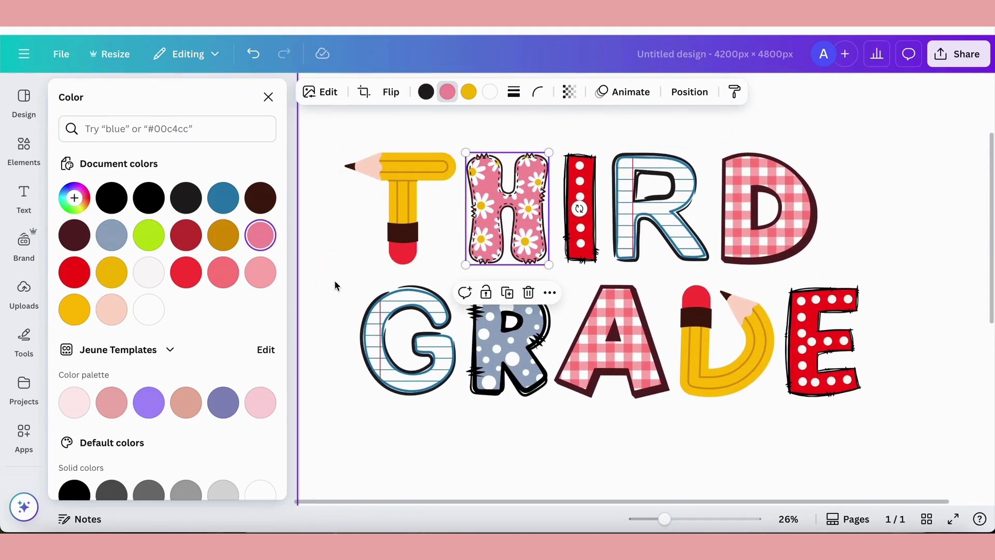
scroll(334, 282, "up", 1)
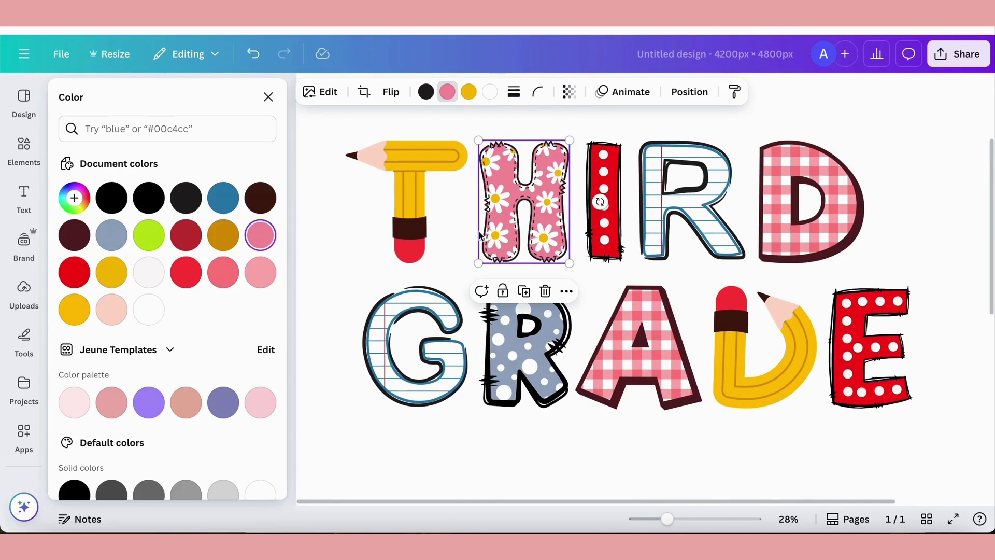
left_click_drag(495, 242, 487, 239)
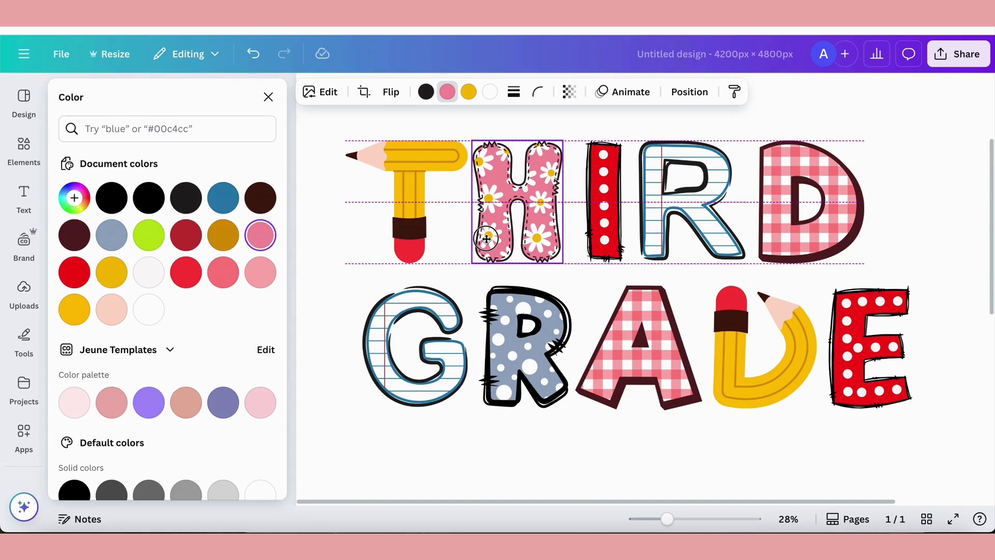
left_click_drag(486, 239, 486, 238)
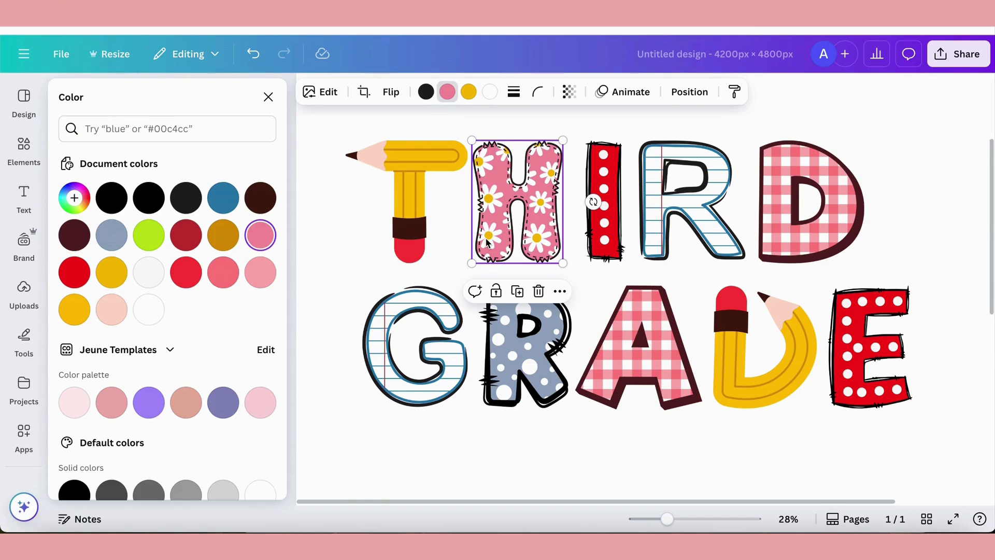
Shift the I, R and D of THIRD toward the H to tighten the word's letter spacing.
left_click(607, 244)
left_click_drag(607, 244, 594, 246)
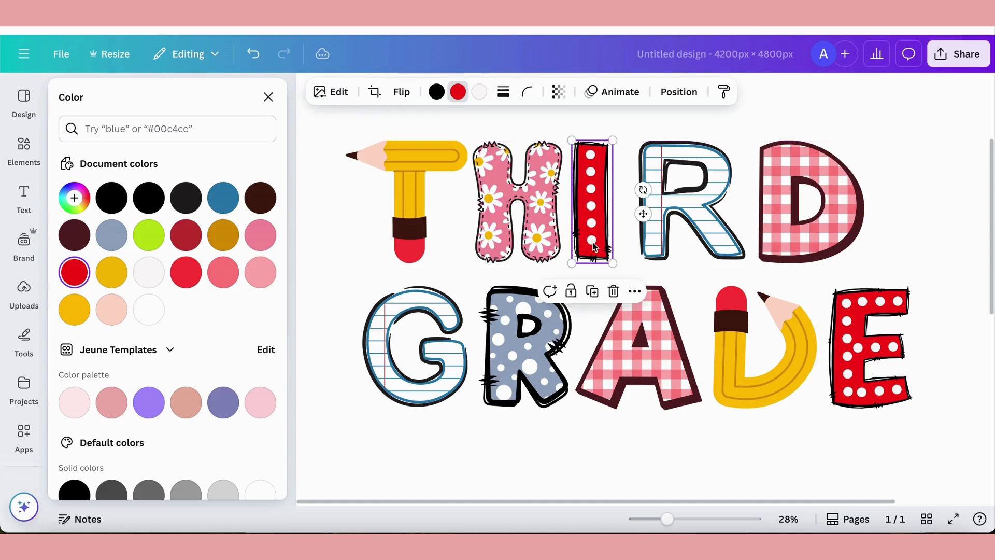
left_click(658, 228)
left_click_drag(658, 228, 643, 228)
left_click(764, 228)
left_click_drag(764, 228, 753, 244)
Move the G of GRADE slightly outward and bring the polka-dot R close beside it.
left_click(427, 358)
left_click_drag(427, 358, 421, 355)
left_click(524, 354)
left_click_drag(525, 355, 513, 352)
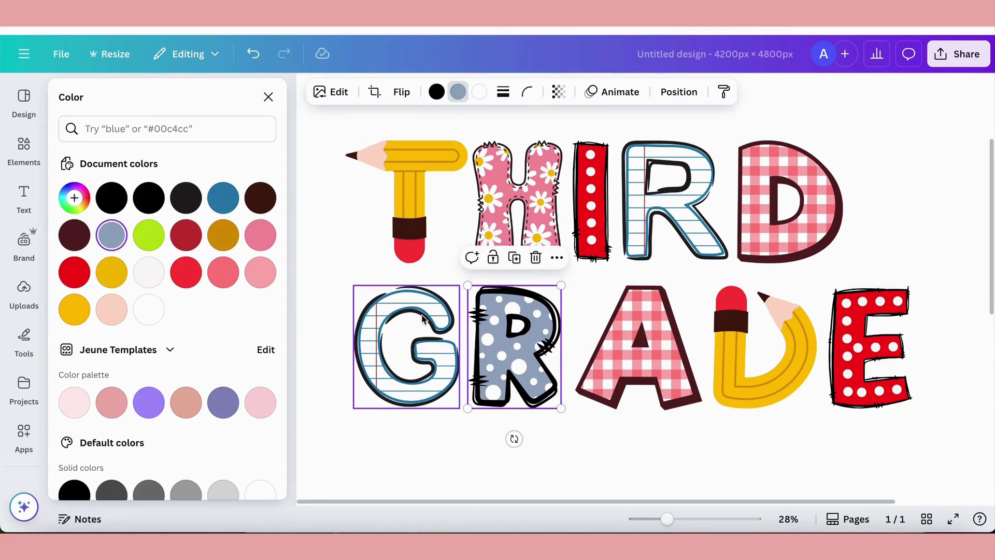
left_click_drag(543, 348, 535, 349)
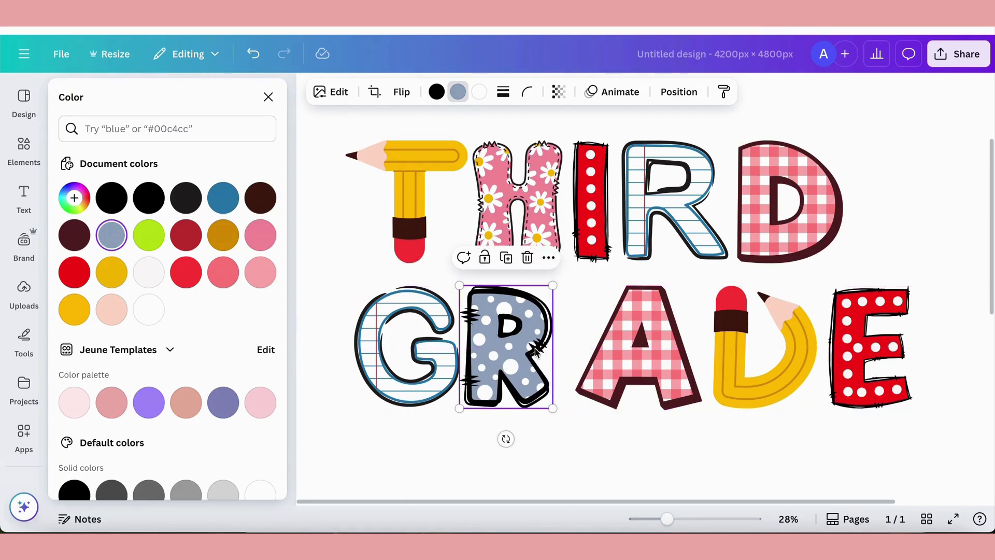
Shift the A, D and E of GRADE toward the R so the gaps between the letters are tight and even.
left_click_drag(628, 355, 604, 356)
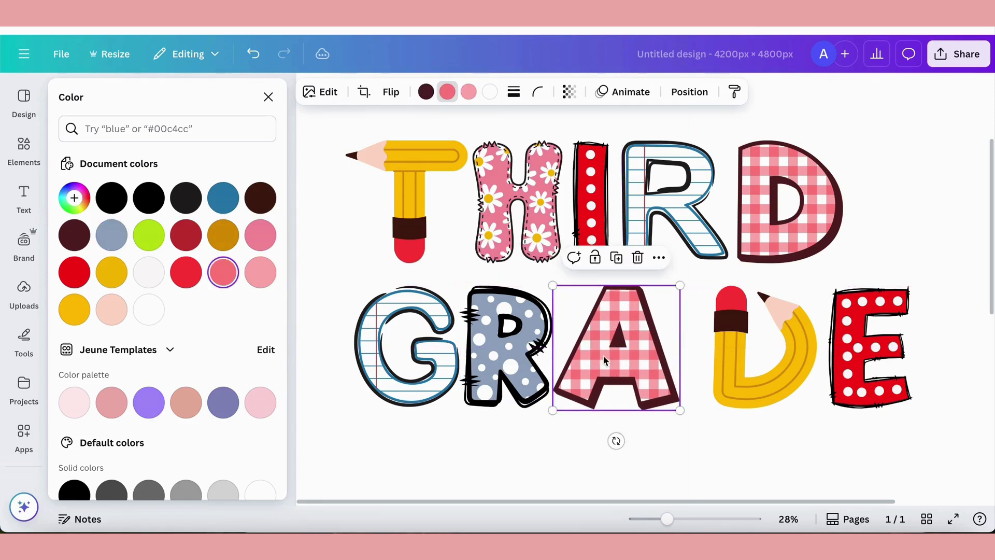
left_click_drag(724, 362, 696, 363)
left_click_drag(846, 372, 812, 372)
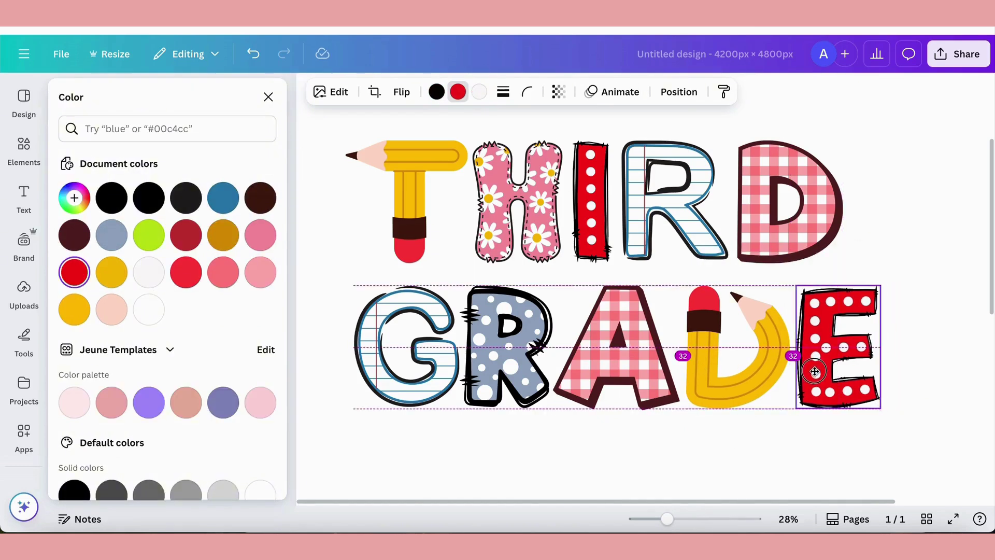
left_click(721, 449)
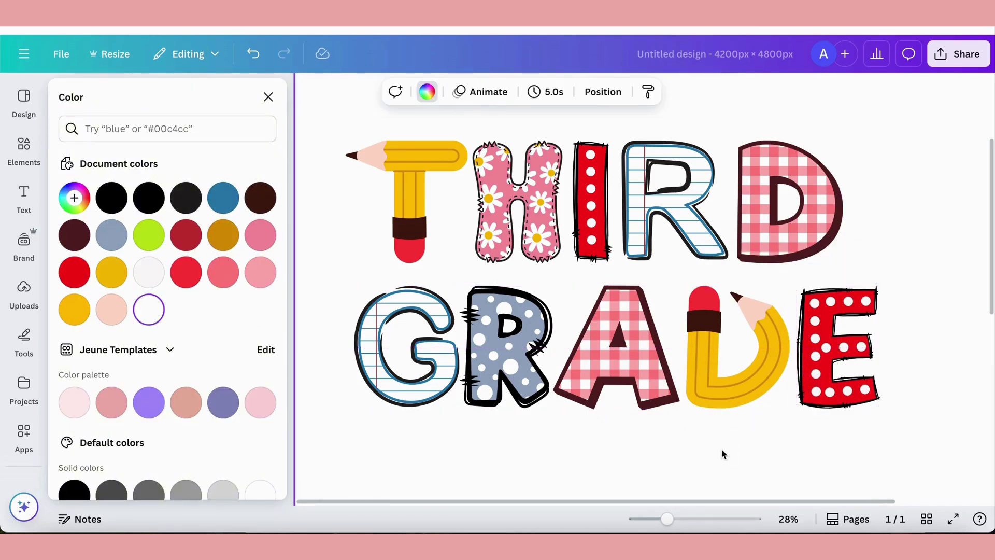
scroll(728, 422, "down", 5)
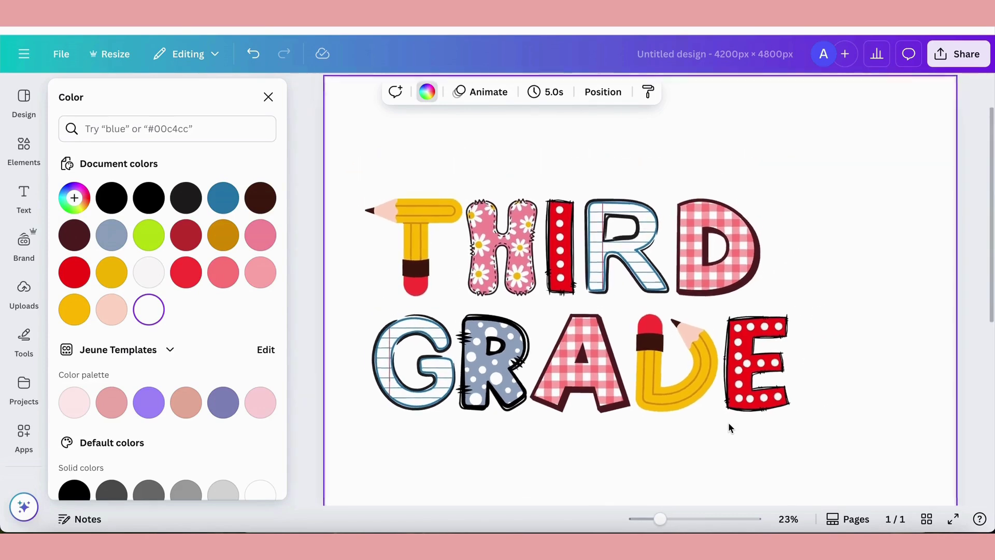
scroll(730, 428, "down", 1)
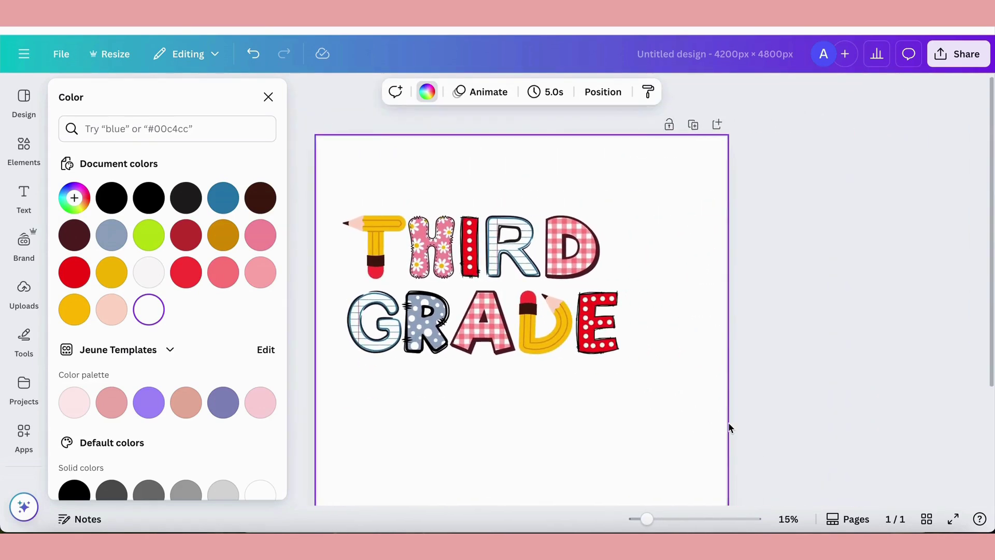
Group the five GRADE letters and move the word down to the lower part of the page.
scroll(728, 422, "down", 2)
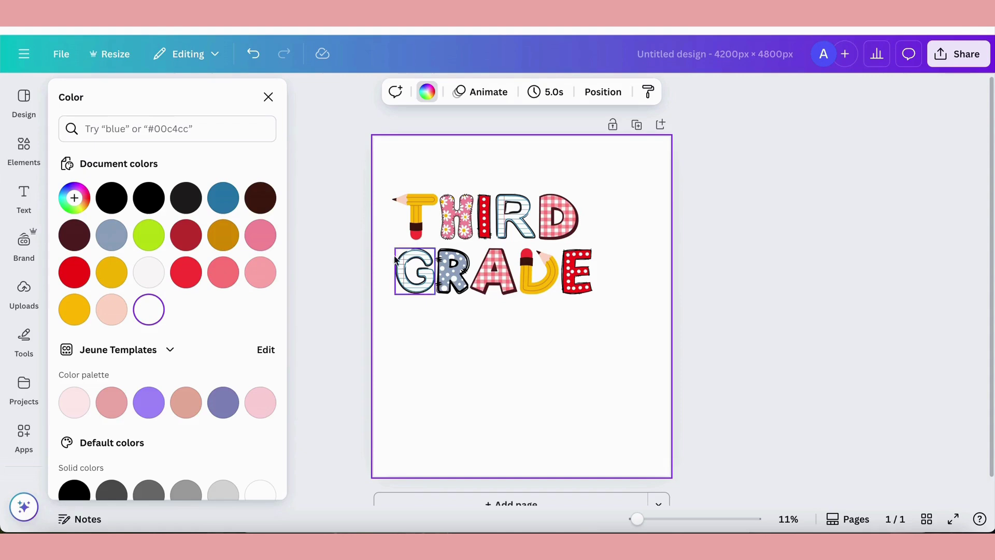
left_click_drag(361, 263, 601, 306)
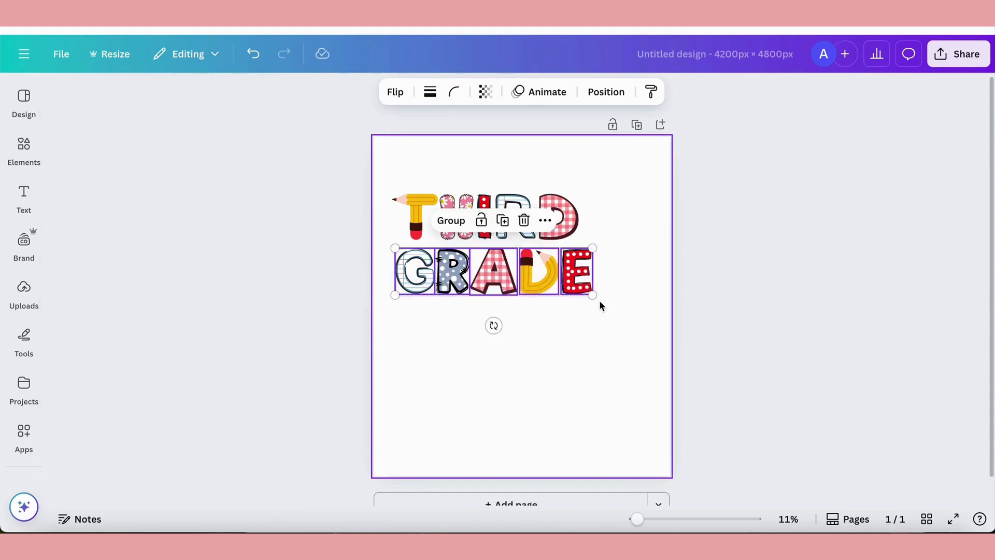
left_click(451, 223)
left_click_drag(546, 284, 573, 413)
Group the THIRD letters and enlarge the word to nearly the full page width, centred horizontally.
left_click_drag(366, 196, 597, 249)
left_click(442, 165)
left_click_drag(428, 261, 382, 277)
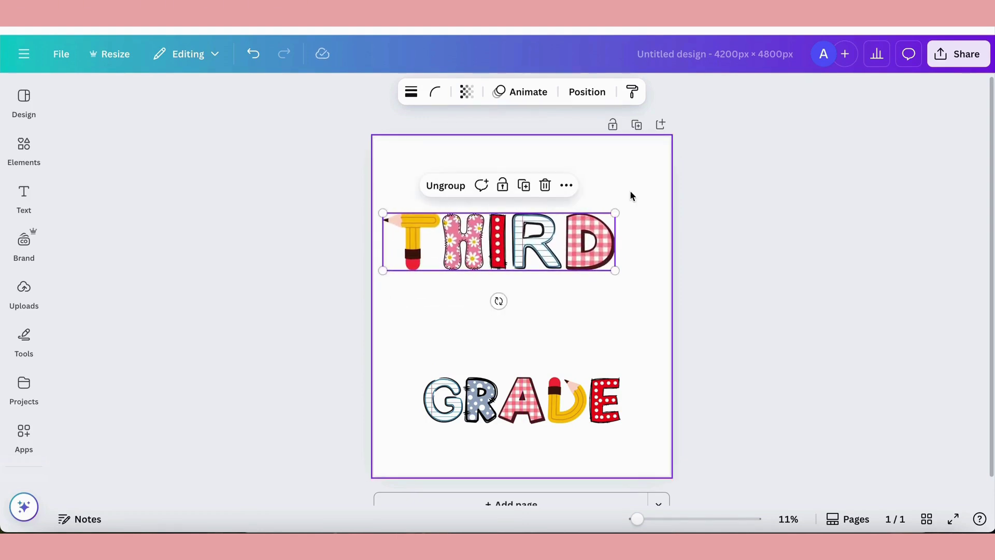
left_click_drag(615, 211, 657, 195)
left_click_drag(623, 259, 625, 252)
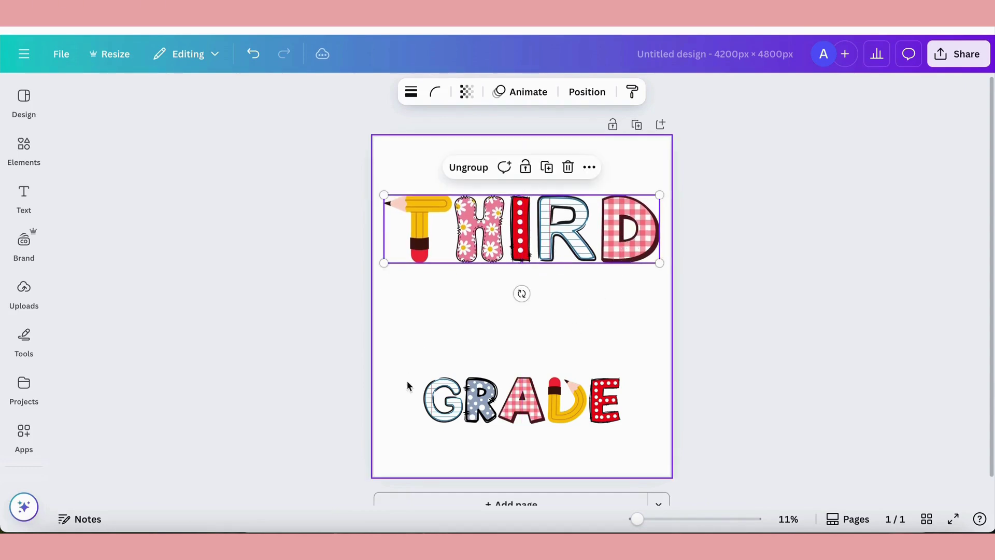
Move GRADE directly beneath THIRD and enlarge it to about the same width, leaving a narrow gap between the rows.
left_click(444, 400)
left_click_drag(444, 401, 407, 297)
left_click_drag(580, 324, 651, 342)
left_click_drag(533, 337, 537, 320)
left_click(583, 394)
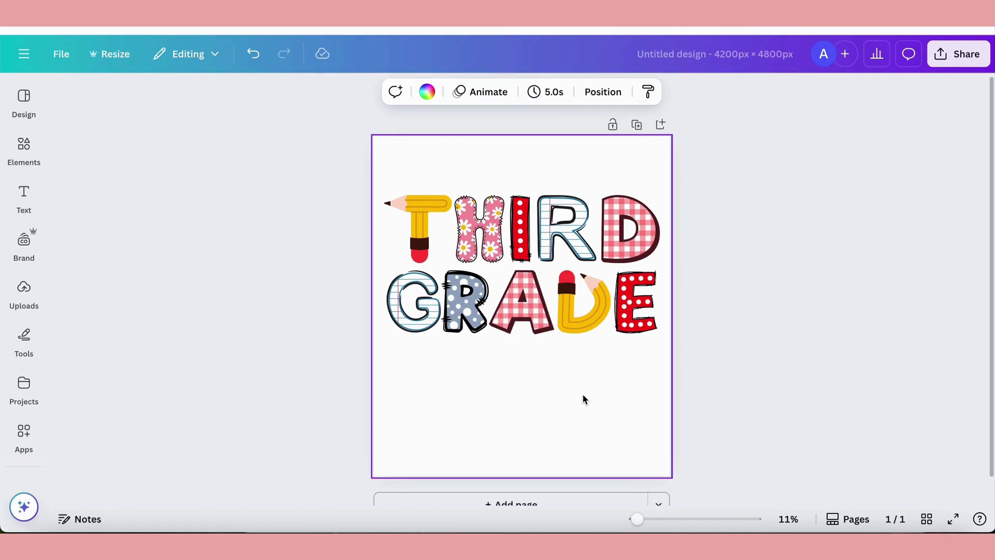
Add a heading text box, enlarge it to size 308 and place it centred just below GRADE.
left_click(23, 197)
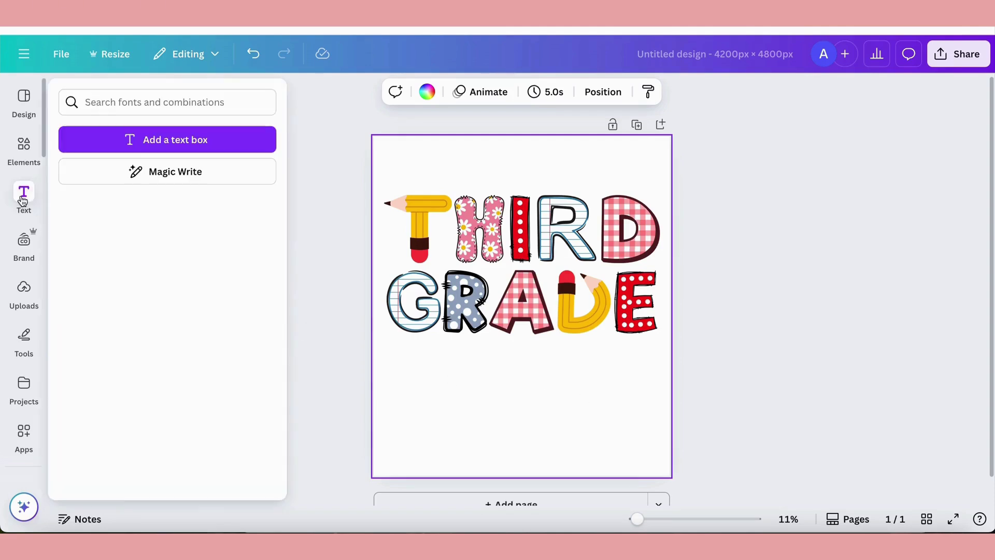
left_click(119, 236)
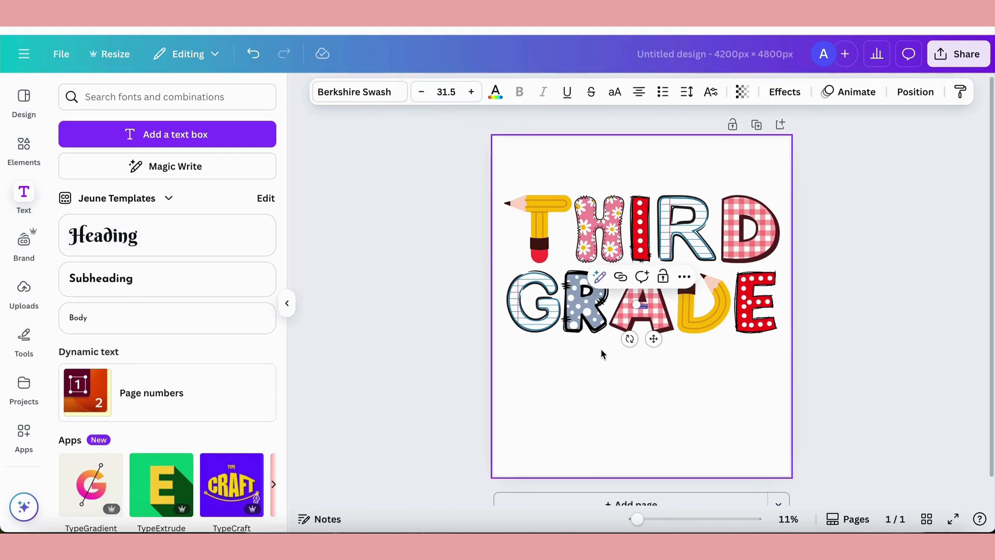
left_click_drag(635, 303, 540, 273)
left_click_drag(606, 339, 654, 412)
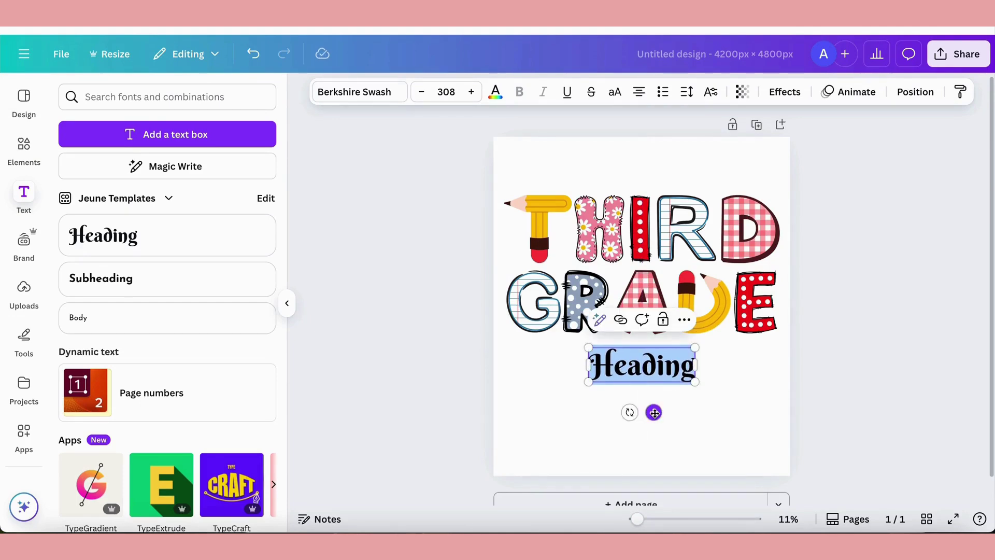
Replace the heading's placeholder text with the teacher's title and surname.
type("M")
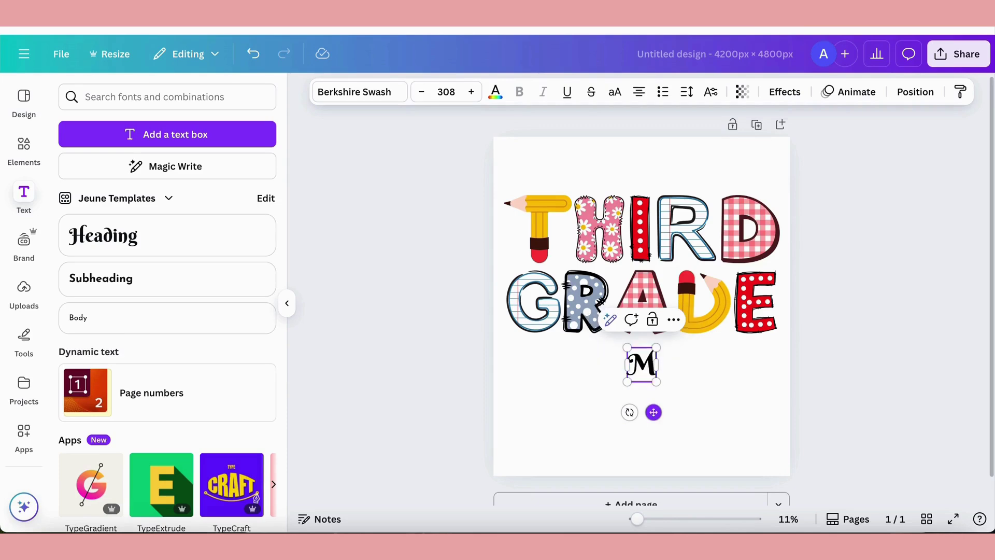
type("rs.")
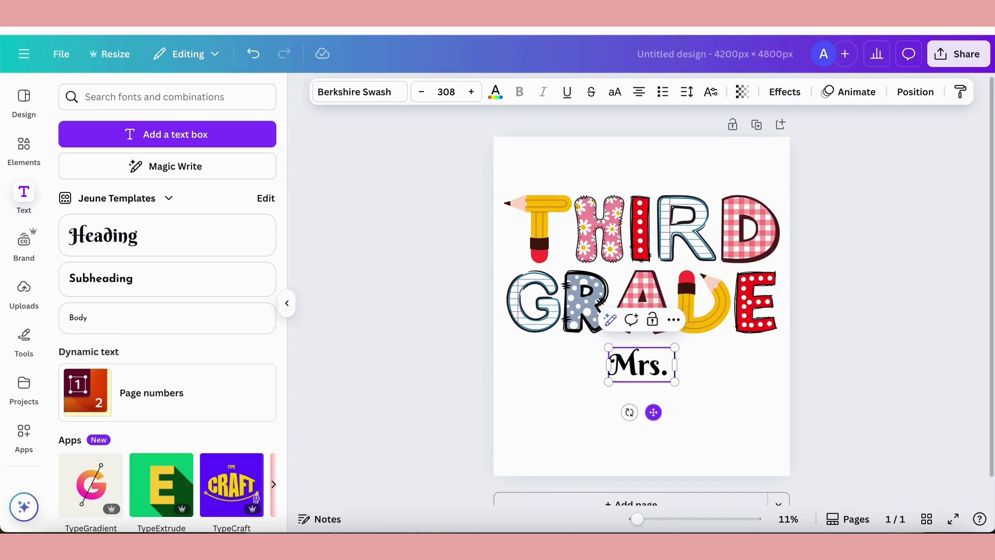
type(" Wilson")
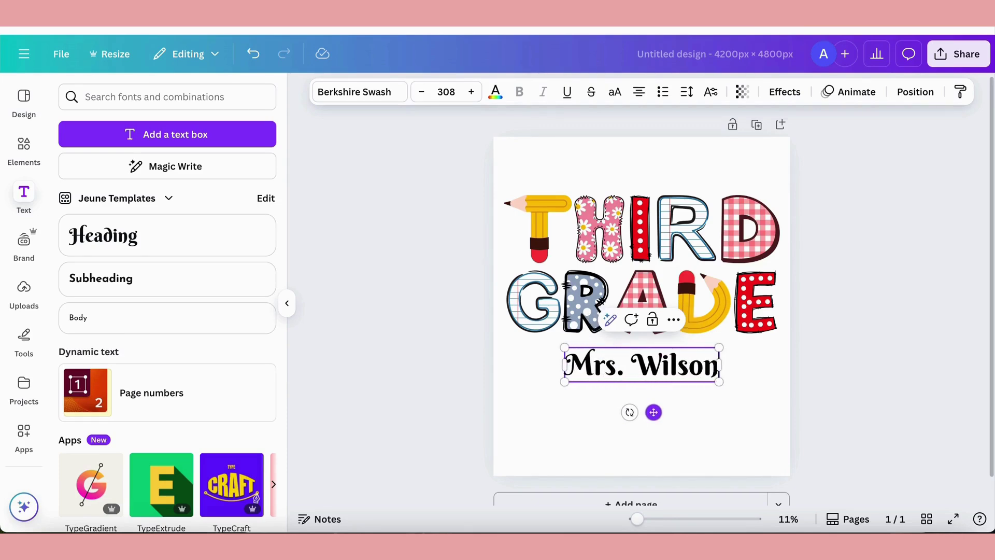
left_click(657, 464)
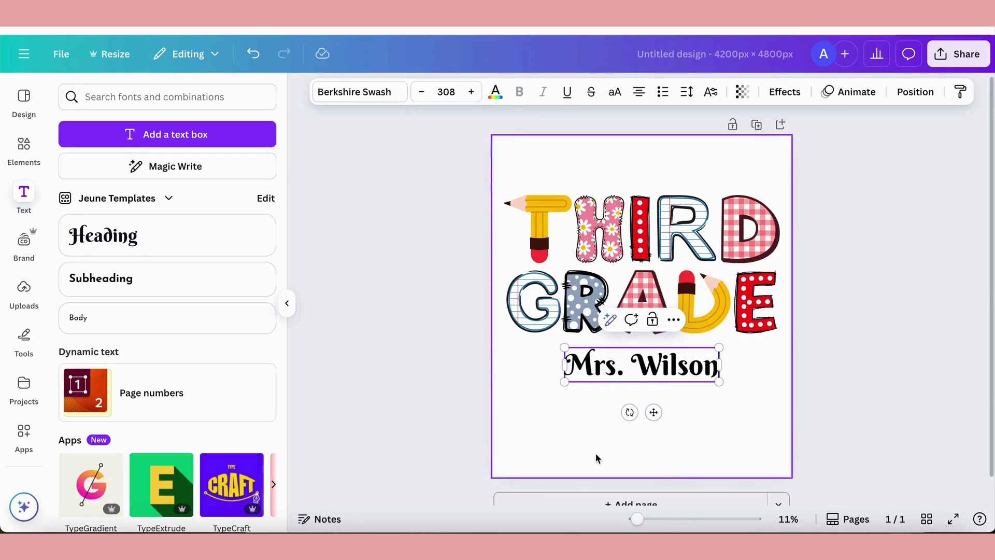
Narrow the font choices for the teacher's name text to the Calligraphy category.
left_click(641, 374)
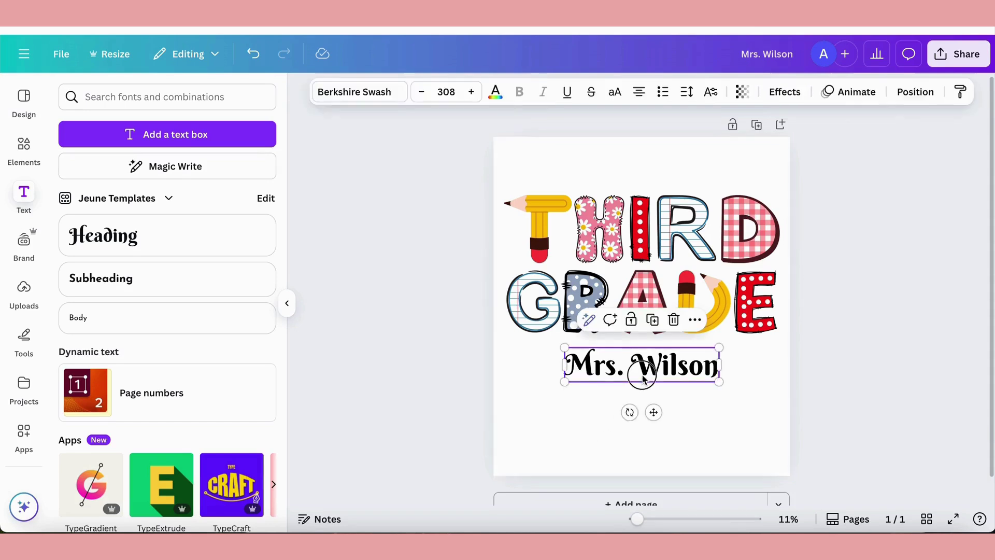
left_click(389, 99)
left_click(274, 188)
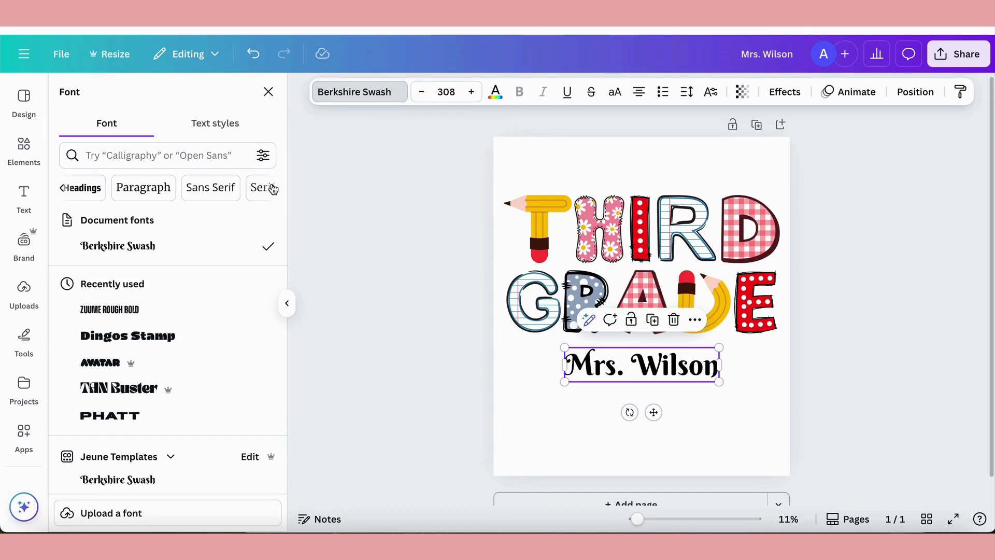
left_click(273, 188)
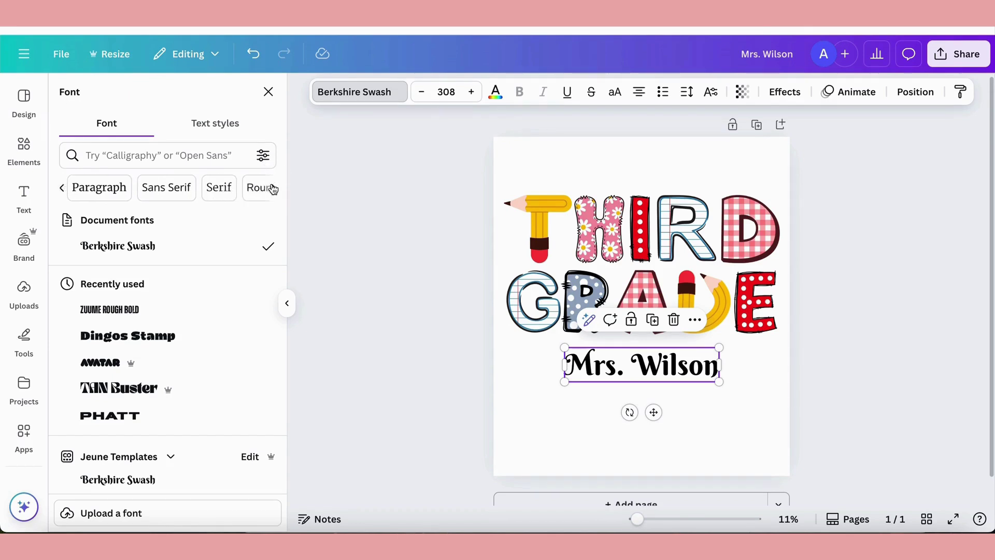
left_click(273, 188)
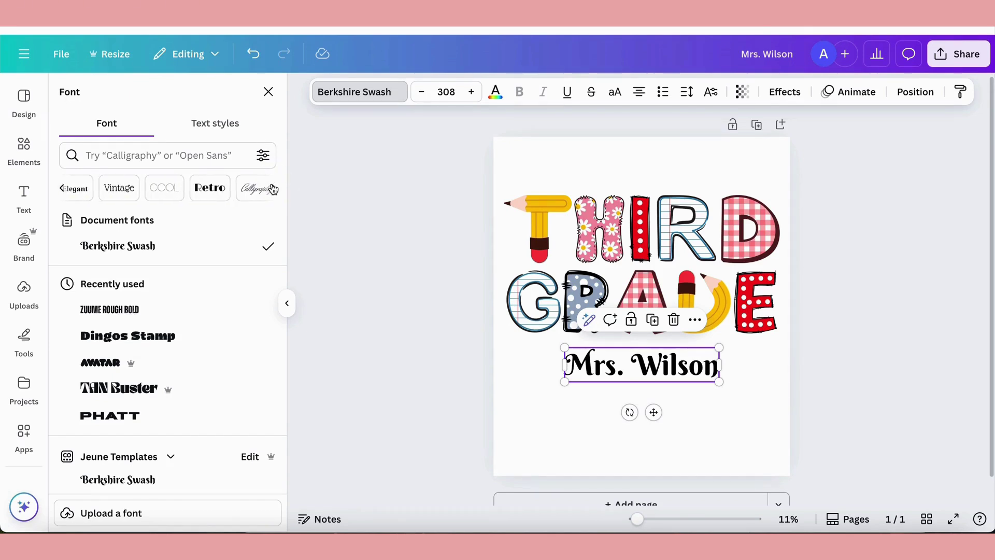
left_click(251, 187)
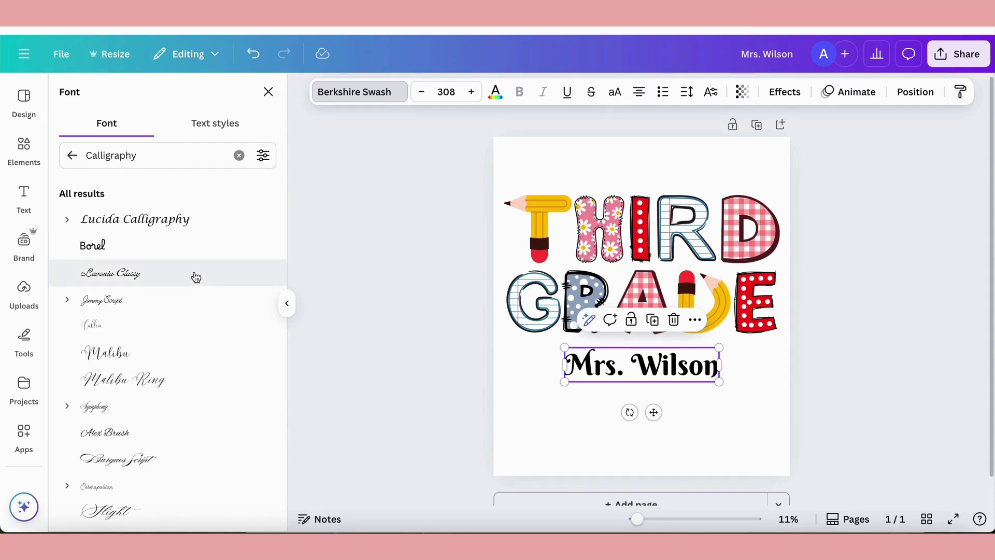
Apply the Brusher font to the teacher's name and enlarge it to size 401 beneath GRADE.
scroll(195, 277, "down", 2)
scroll(195, 276, "down", 5)
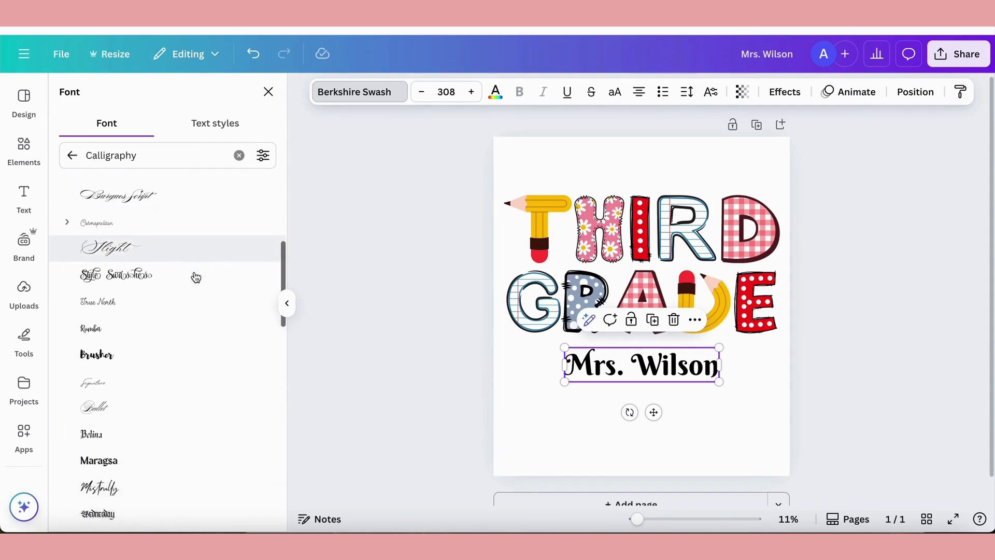
scroll(196, 277, "down", 1)
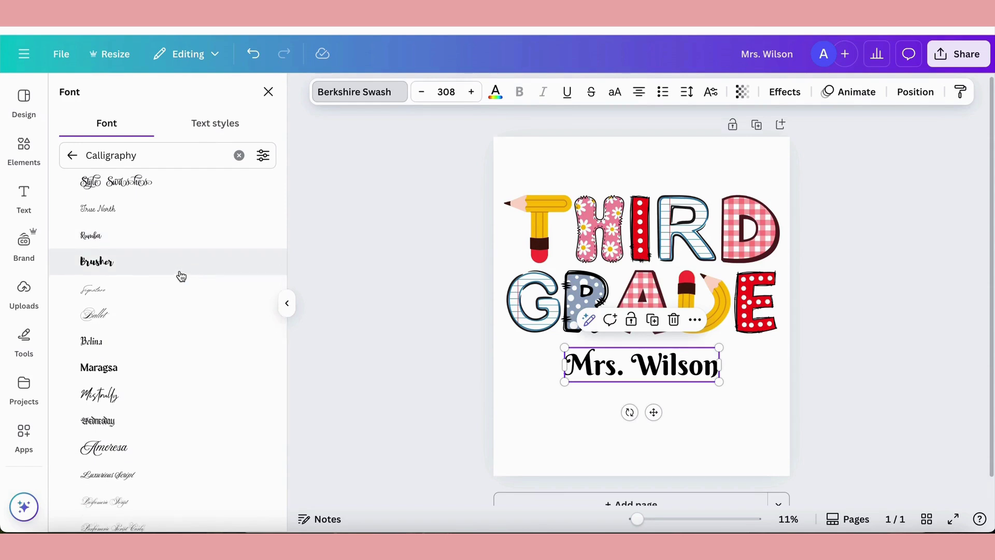
left_click(104, 268)
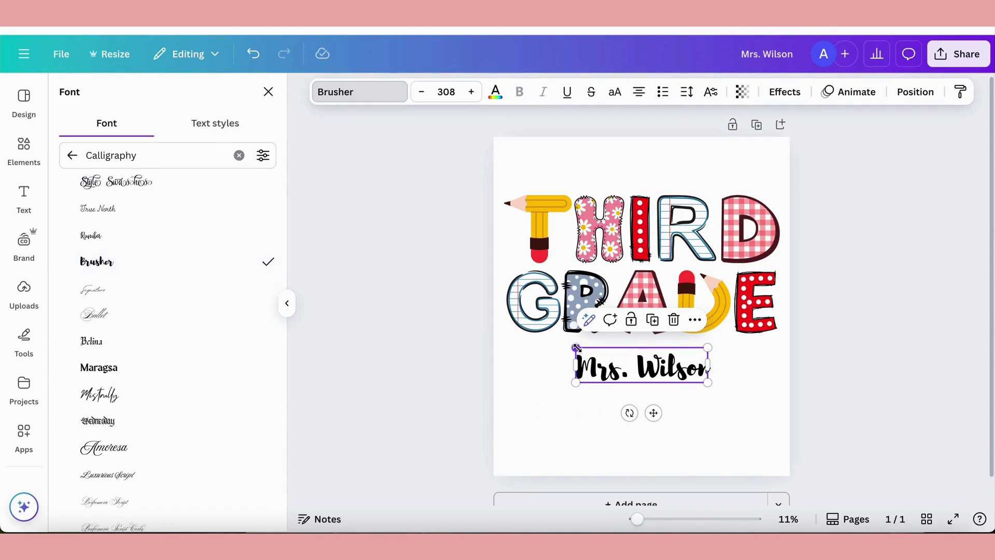
left_click_drag(577, 347, 544, 342)
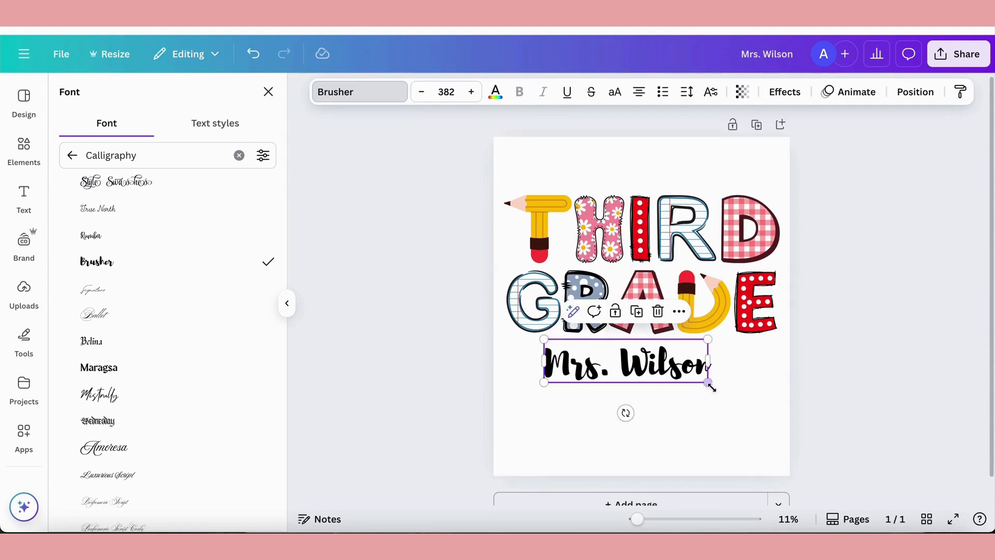
left_click_drag(709, 383, 679, 372)
left_click(711, 408)
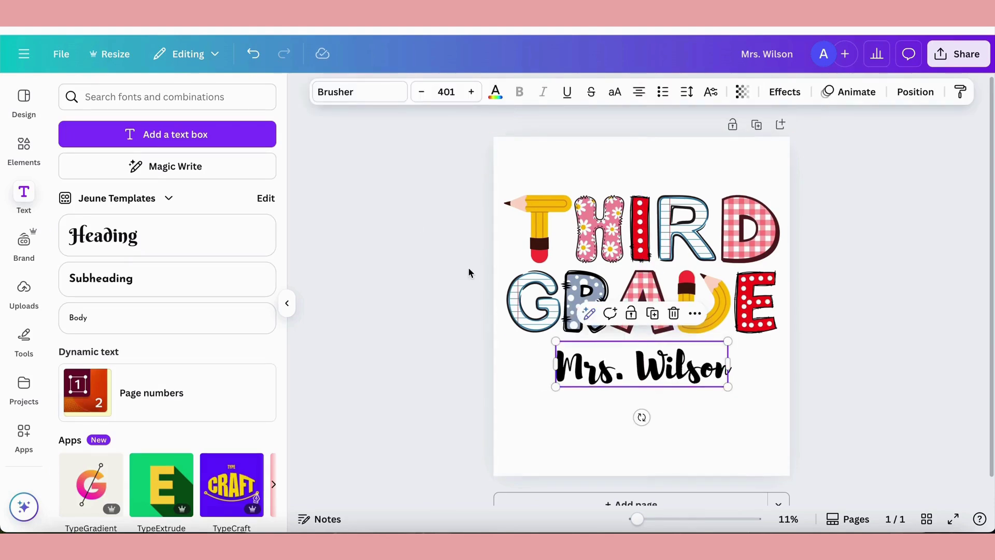
Try the Amoresa, Style Script and Style Formal calligraphy fonts on the teacher's name.
left_click(356, 98)
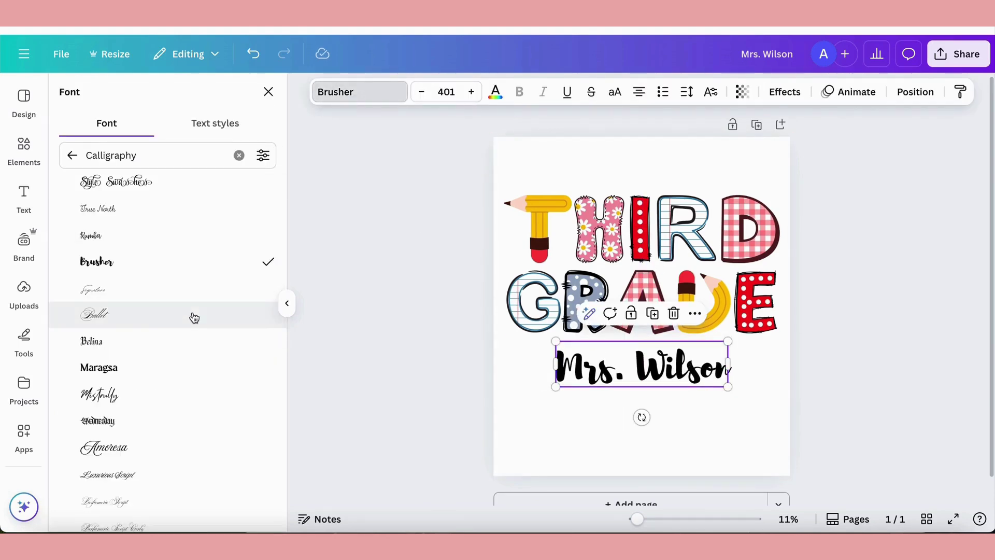
scroll(194, 317, "down", 3)
scroll(193, 318, "down", 1)
left_click(176, 333)
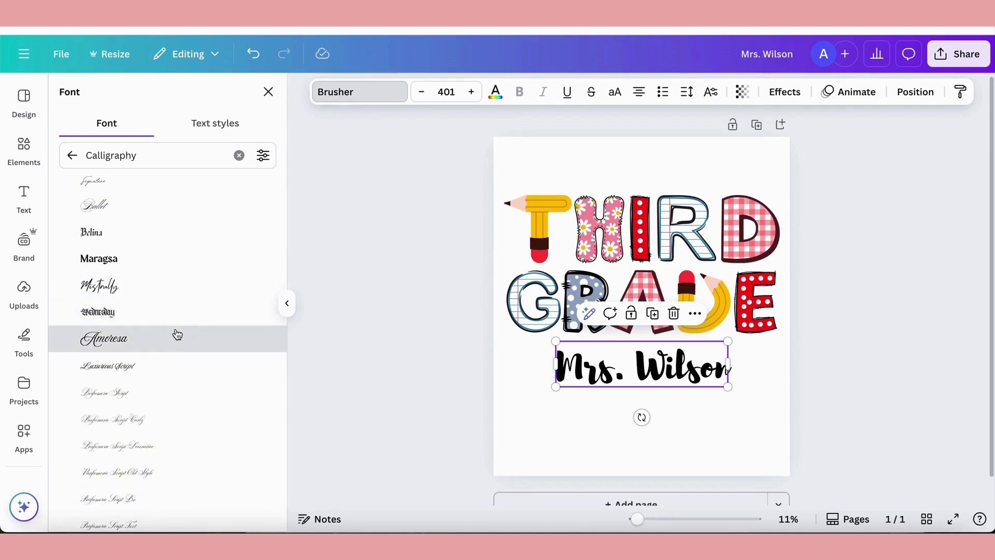
scroll(177, 335, "down", 8)
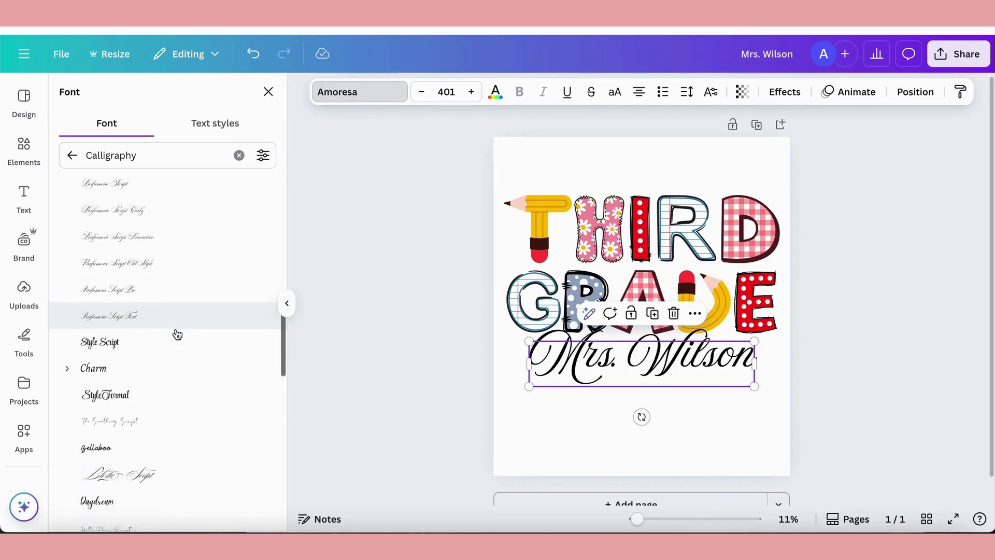
left_click(176, 334)
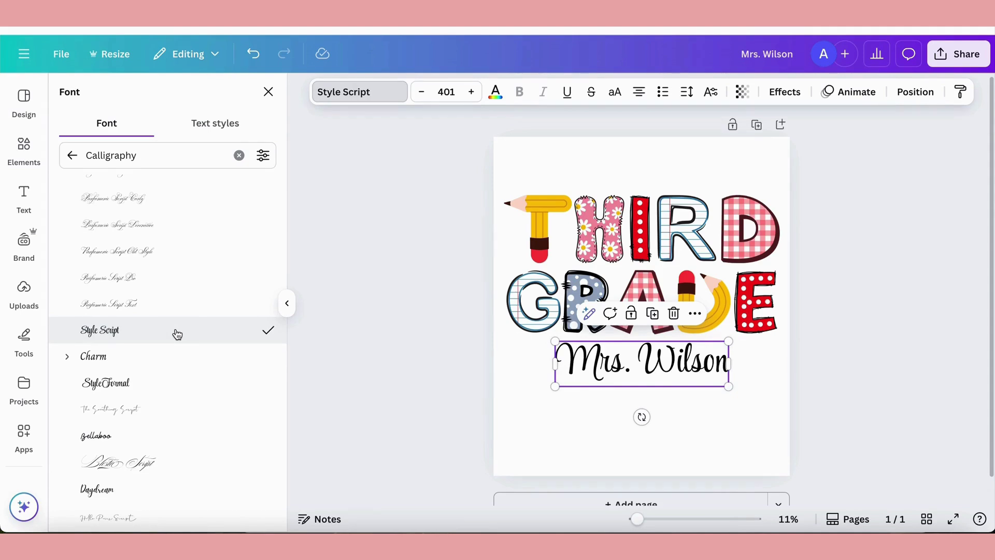
scroll(176, 334, "down", 1)
left_click(160, 361)
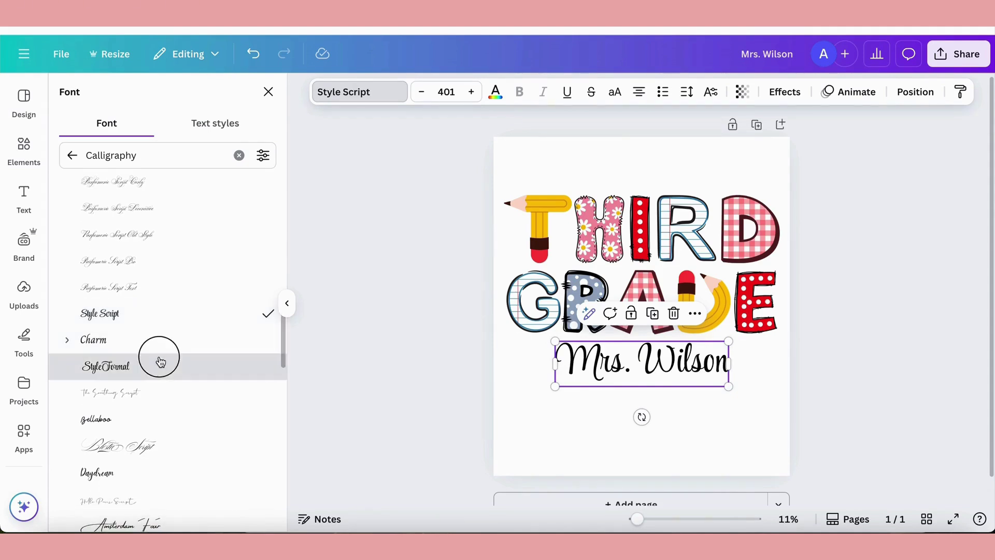
Set the teacher's name in the Joshico font.
scroll(160, 361, "down", 8)
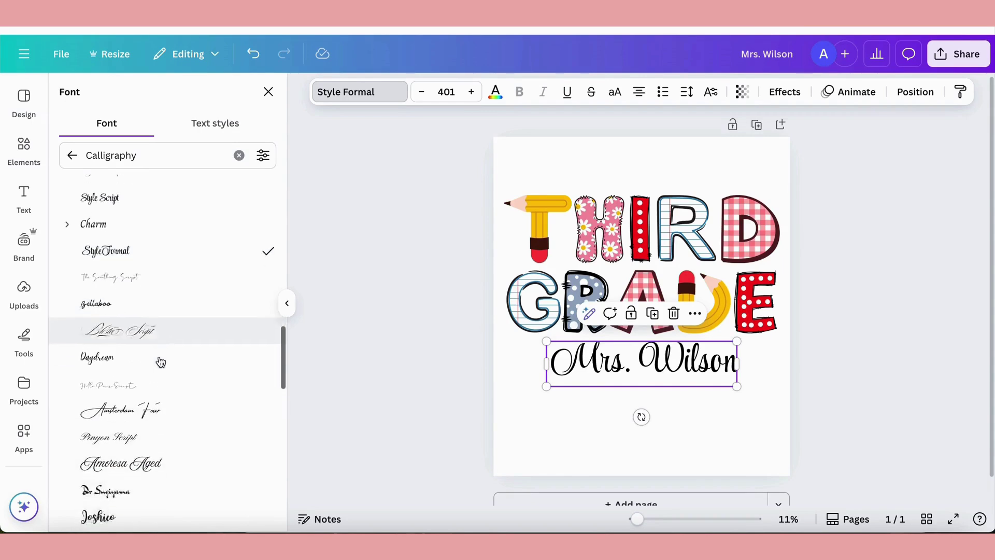
scroll(160, 361, "down", 2)
left_click(148, 363)
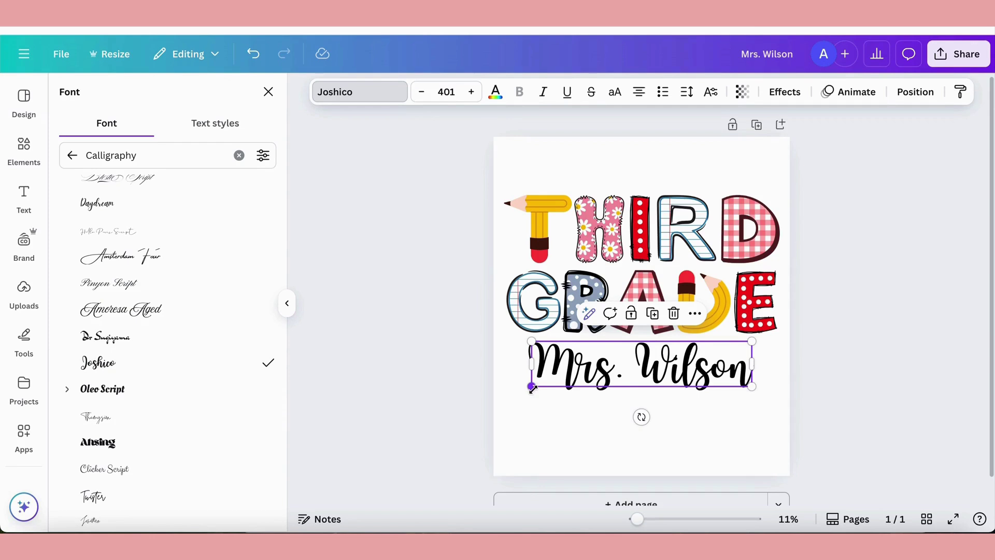
Reduce the teacher's name to size 318 and centre it horizontally beneath GRADE.
left_click_drag(531, 386, 577, 377)
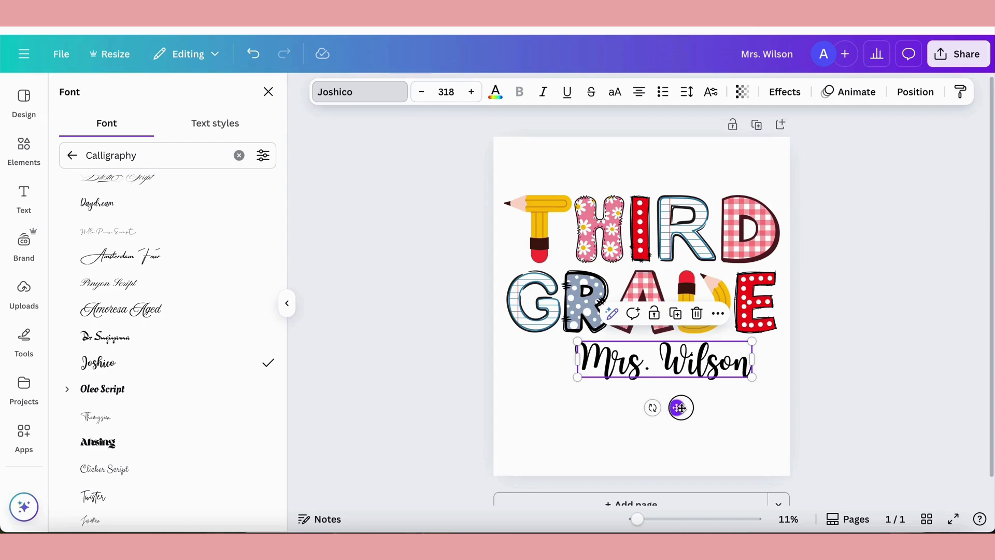
left_click_drag(678, 408, 660, 407)
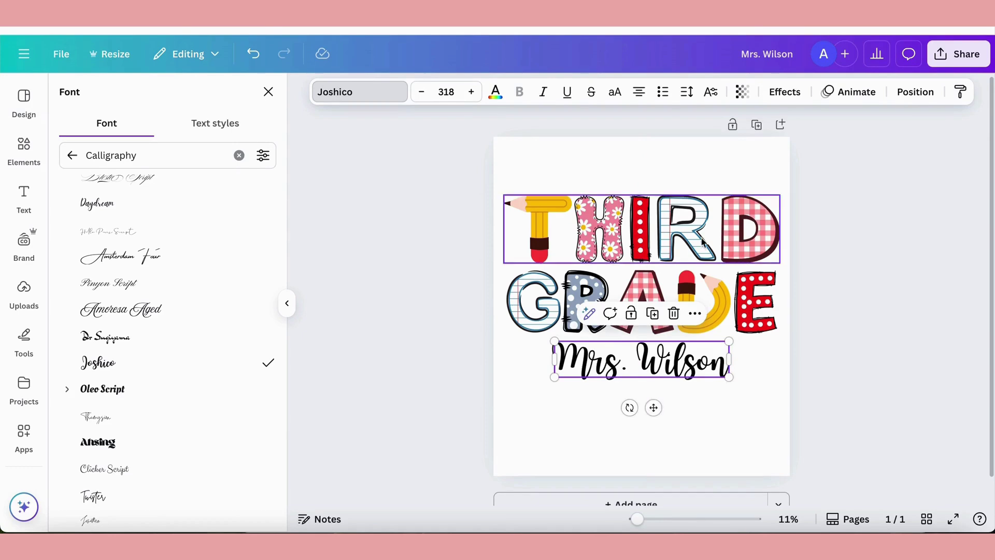
left_click(751, 424)
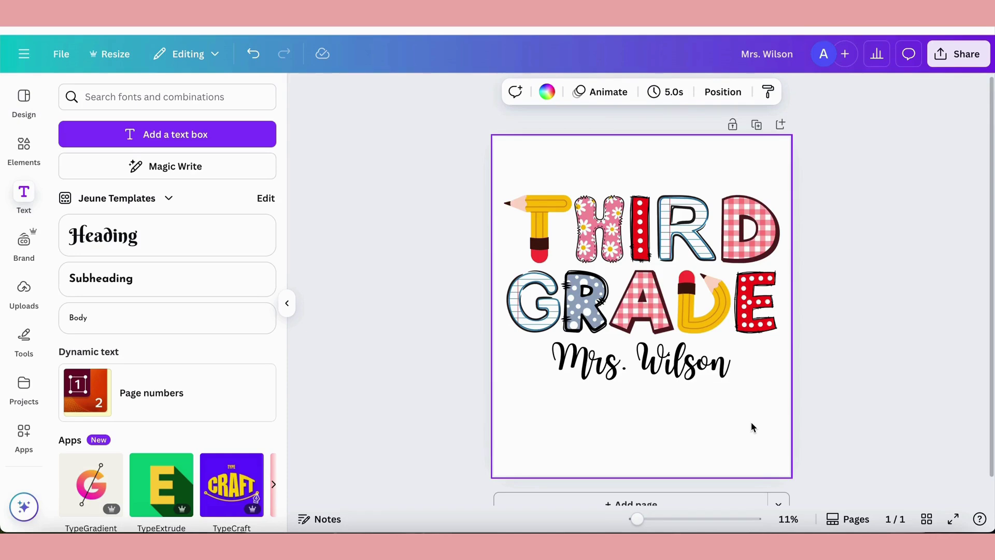
Duplicate the page containing the THIRD GRADE design and the teacher's name.
left_click(681, 373)
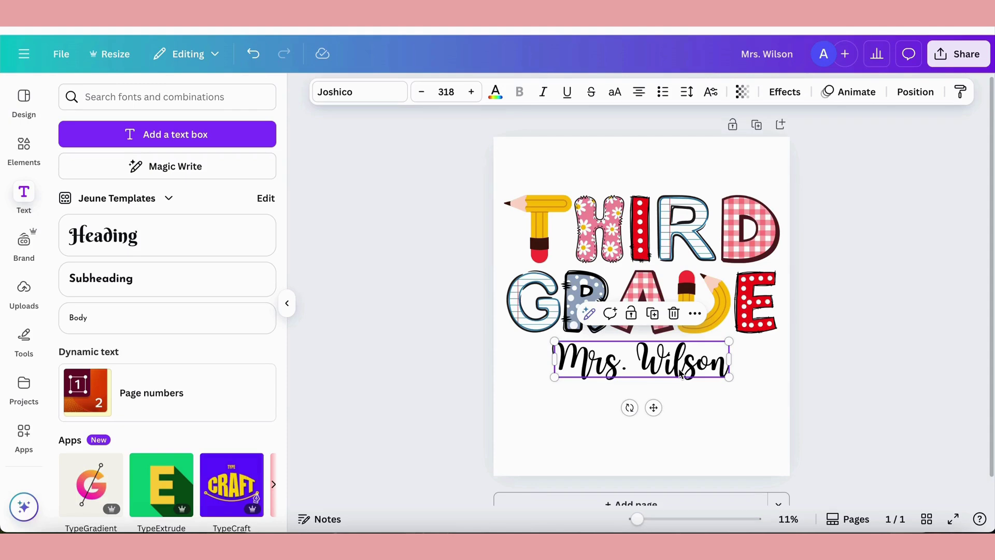
left_click(465, 350)
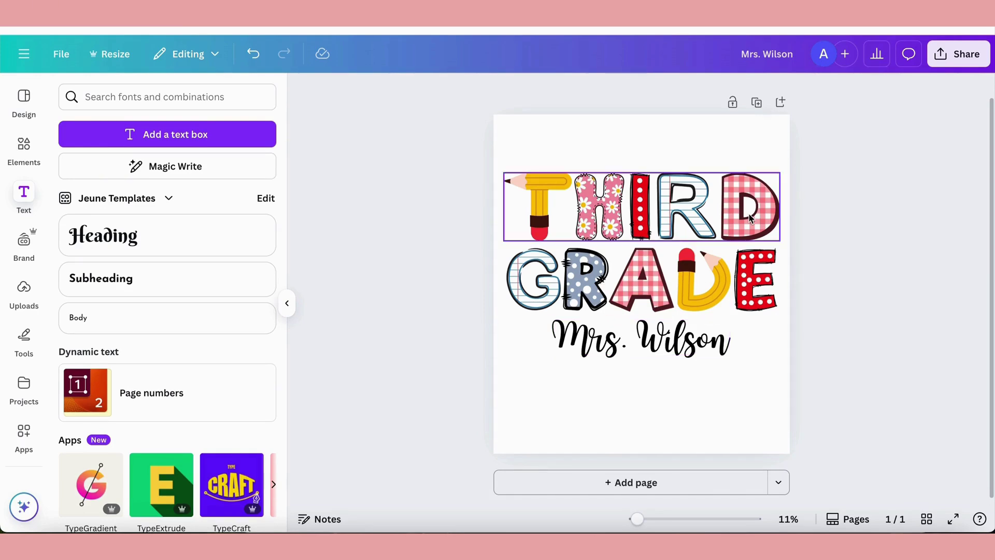
left_click(758, 103)
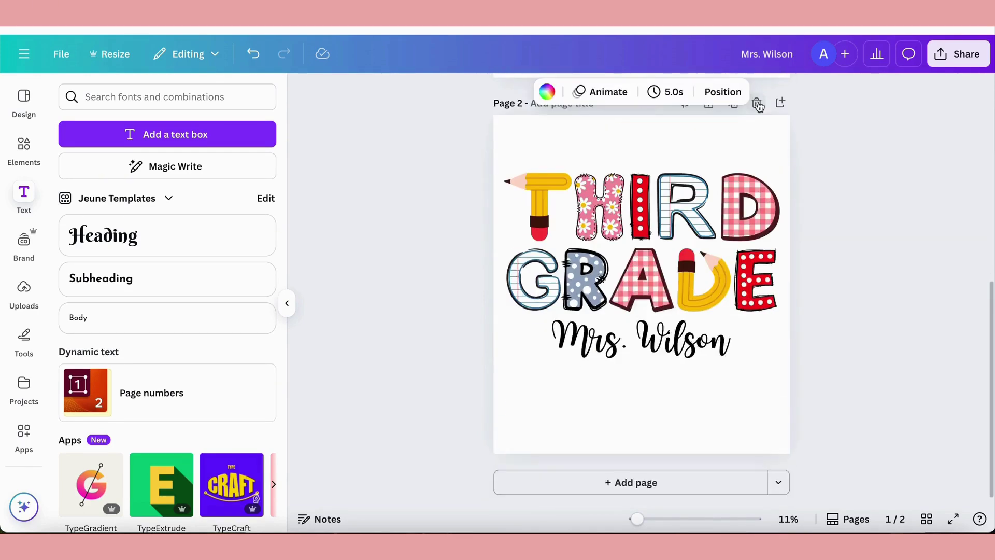
Set the background colour of the duplicated page 2 to black.
left_click(527, 133)
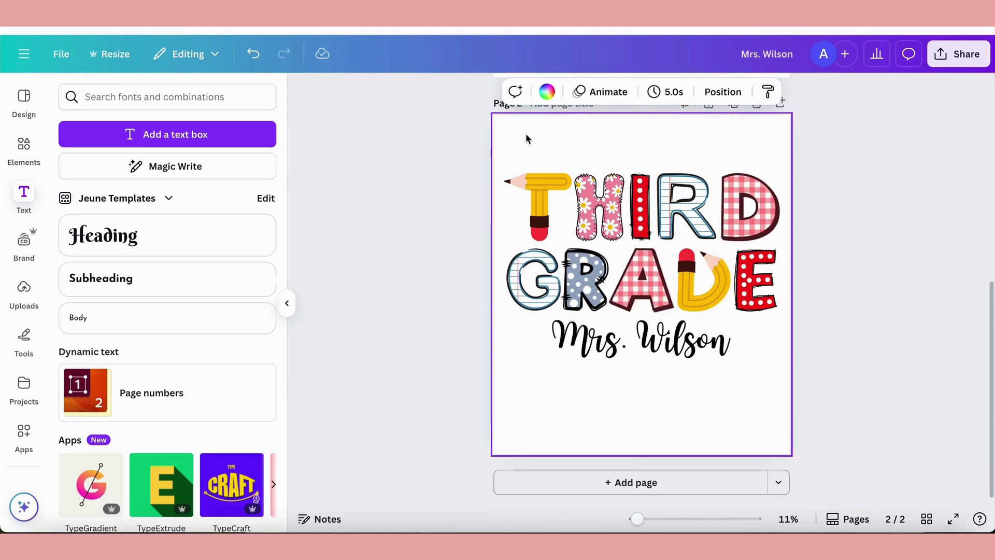
left_click(546, 92)
left_click(118, 190)
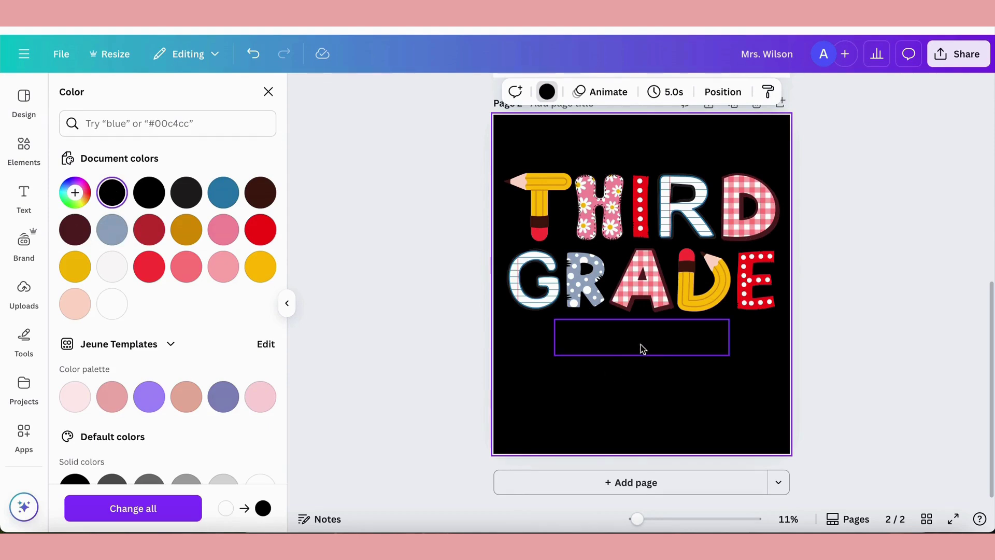
Recolour the teacher's name on the black page white and deselect it.
left_click(626, 344)
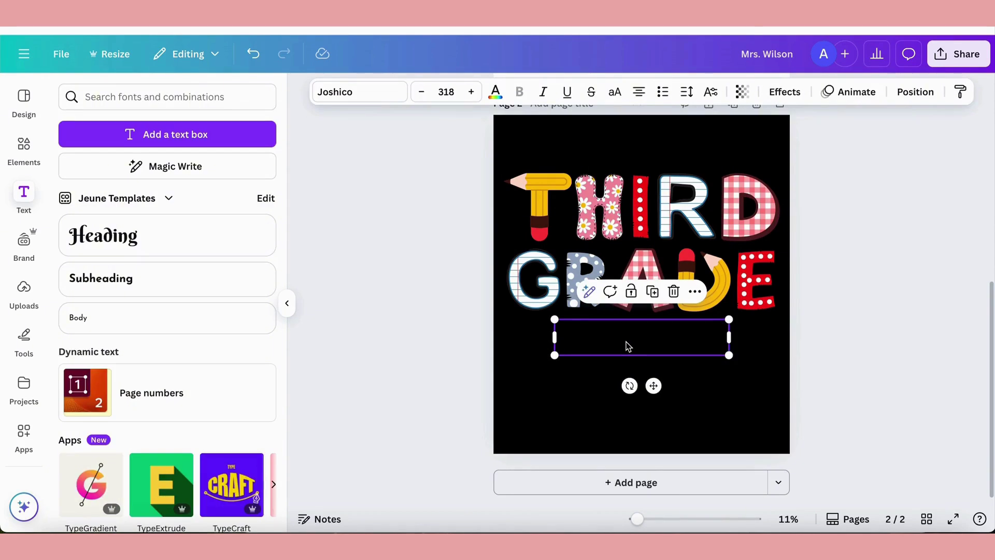
left_click(496, 93)
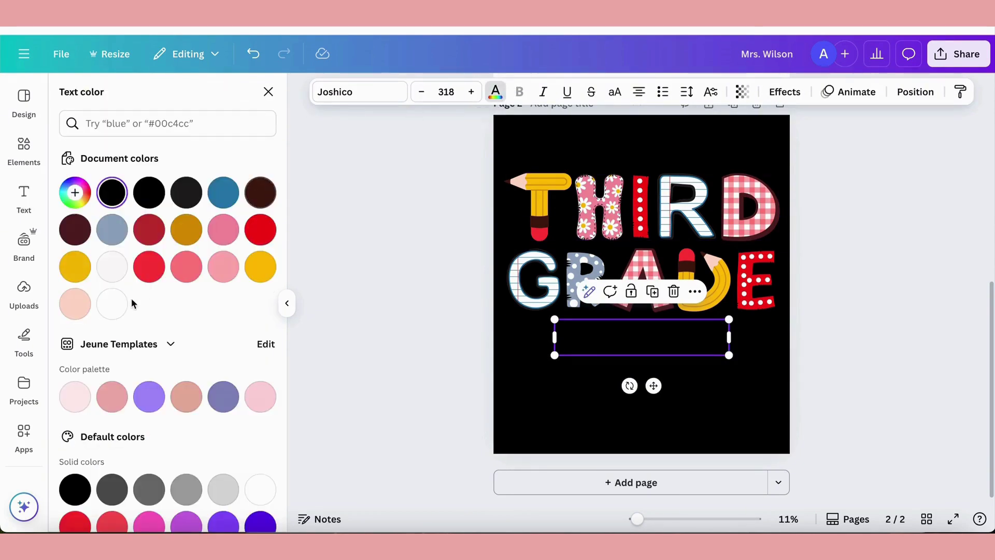
left_click(112, 304)
key("Escape")
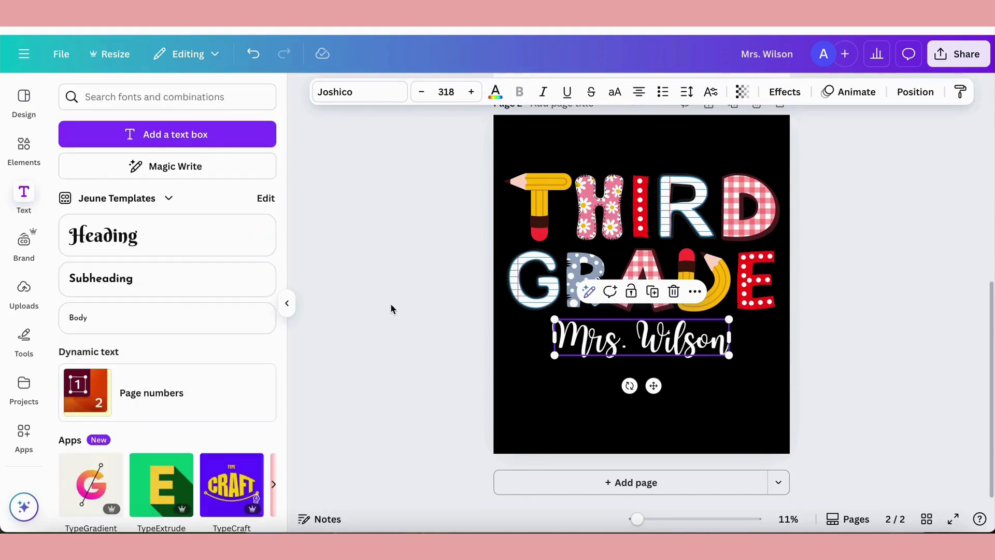
left_click(391, 305)
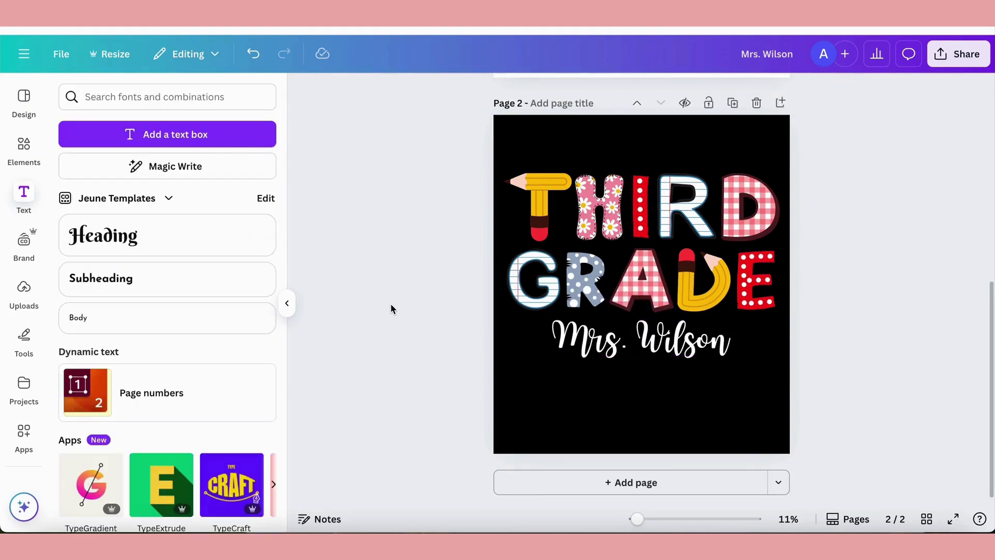
Download pages 1–2 as PNG files at size 1 with a transparent background, and dismiss the completion notice.
scroll(390, 303, "up", 5)
scroll(391, 303, "up", 2)
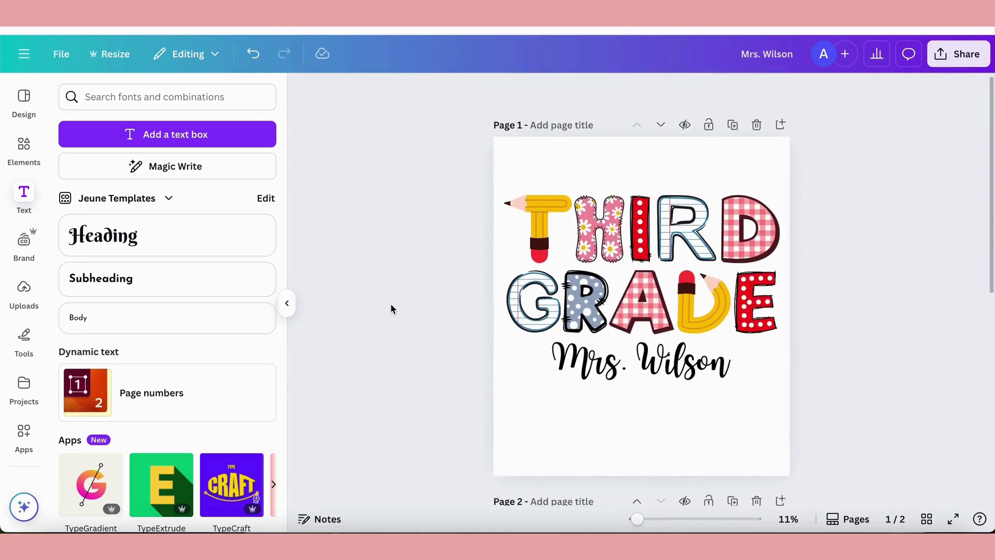
scroll(390, 303, "down", 2)
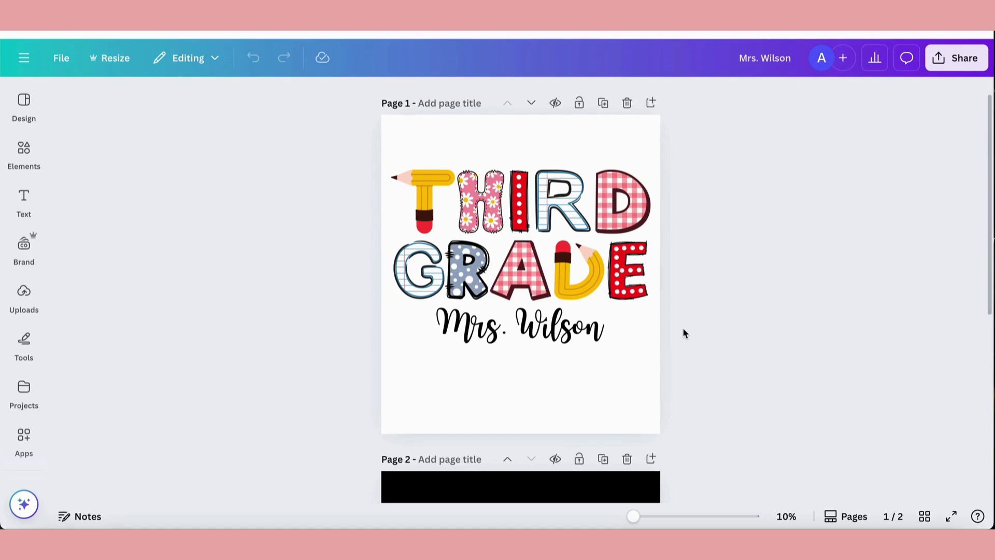
left_click(955, 62)
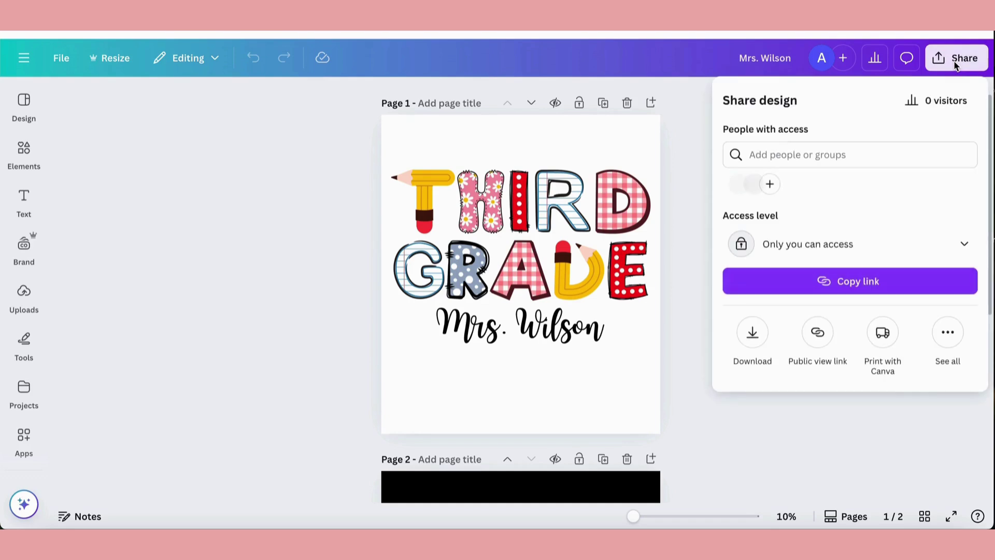
left_click(752, 332)
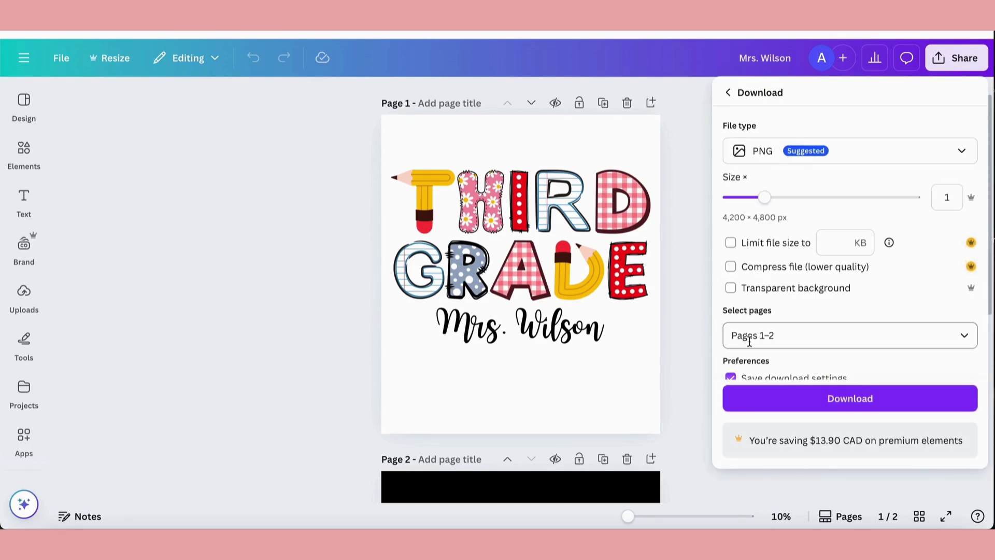
left_click(731, 289)
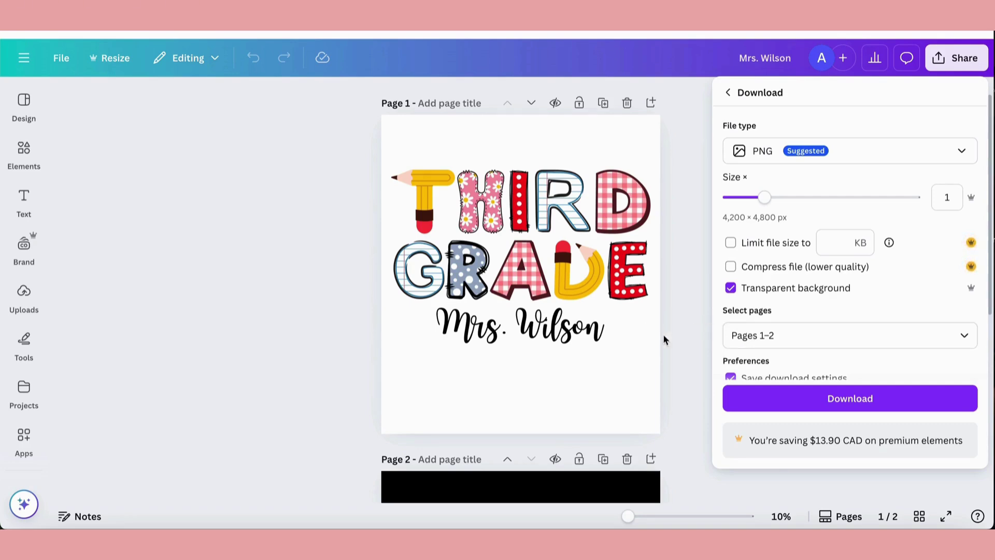
scroll(777, 348, "down", 1)
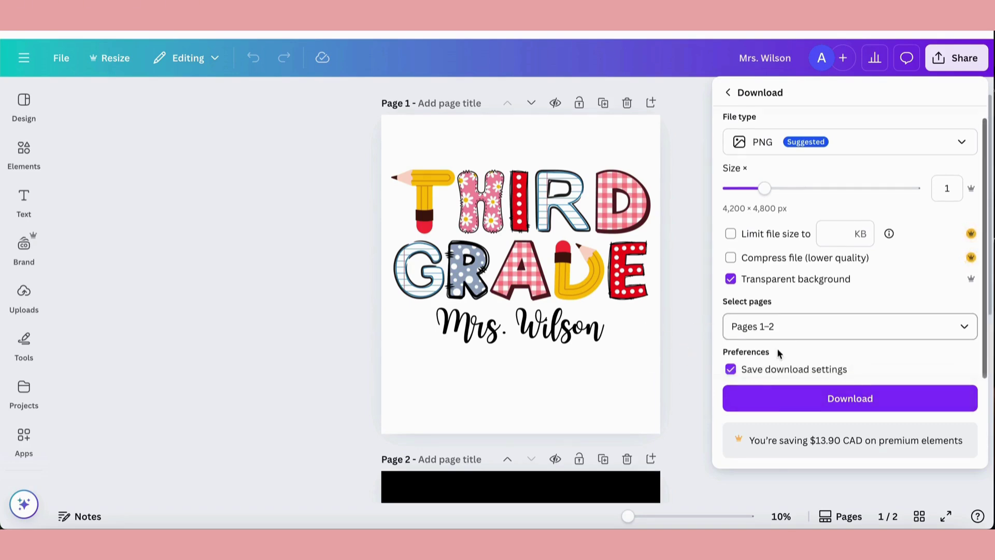
left_click(772, 402)
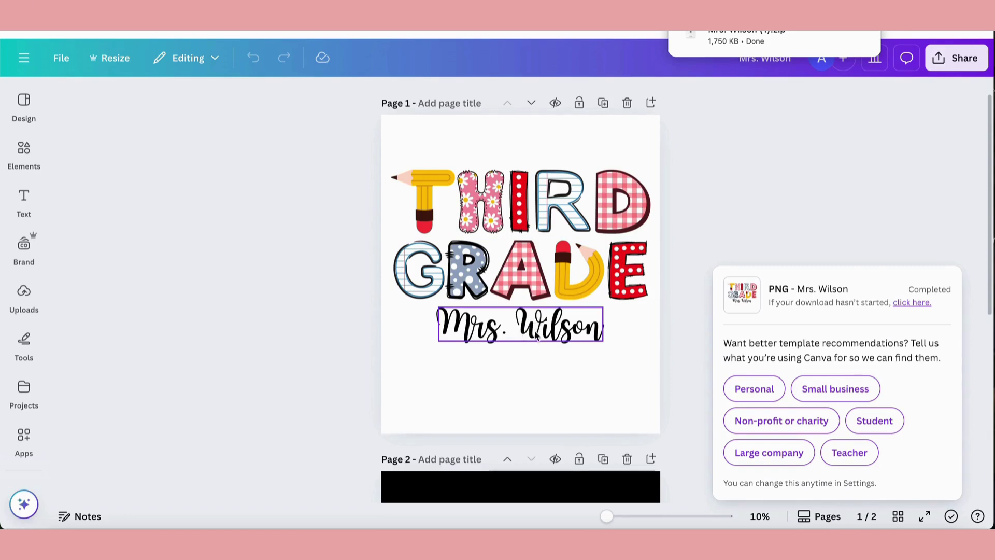
left_click(334, 334)
Compare the THIRD GRADE design on the white page with its version on the black page.
scroll(334, 334, "down", 1)
scroll(334, 336, "down", 5)
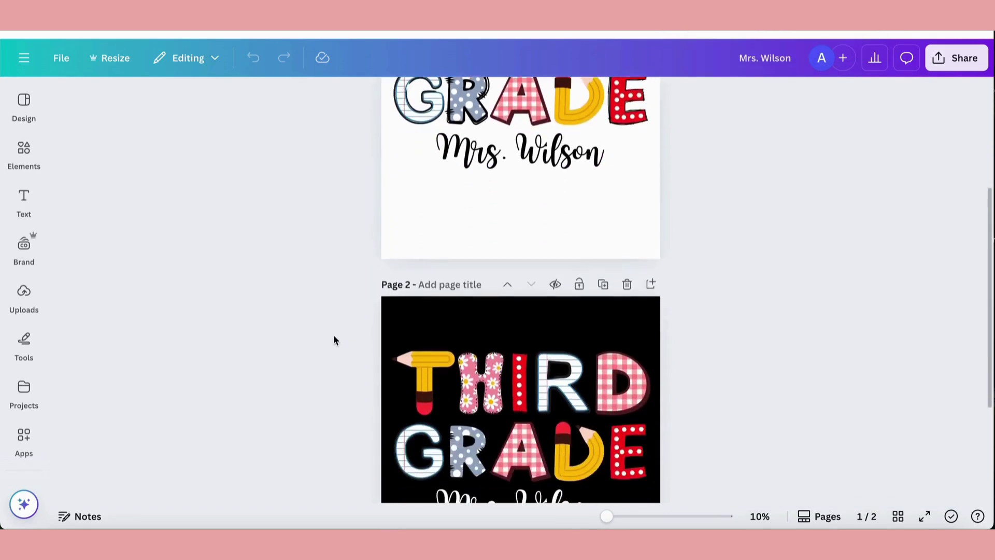
scroll(334, 336, "up", 2)
scroll(334, 340, "down", 2)
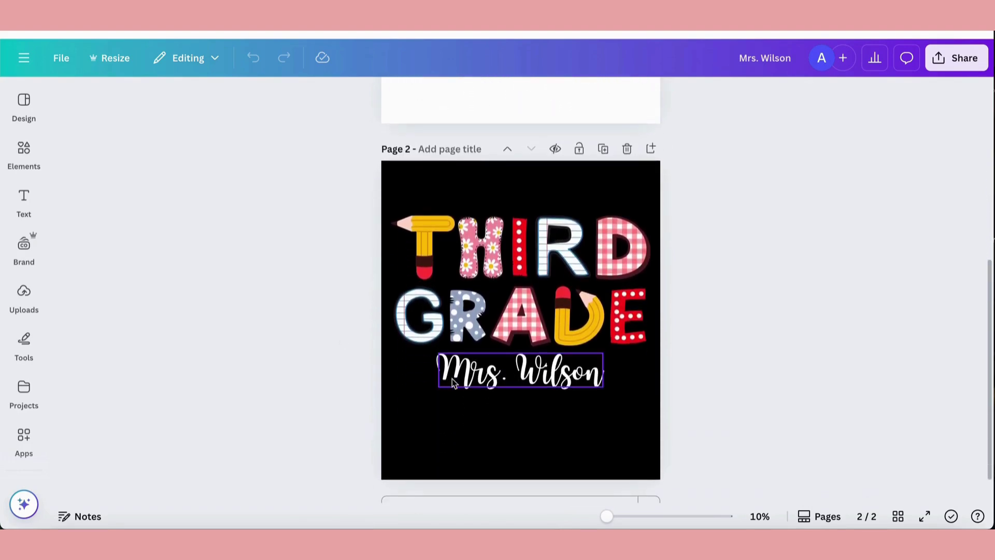
scroll(370, 206, "up", 1)
scroll(370, 204, "up", 7)
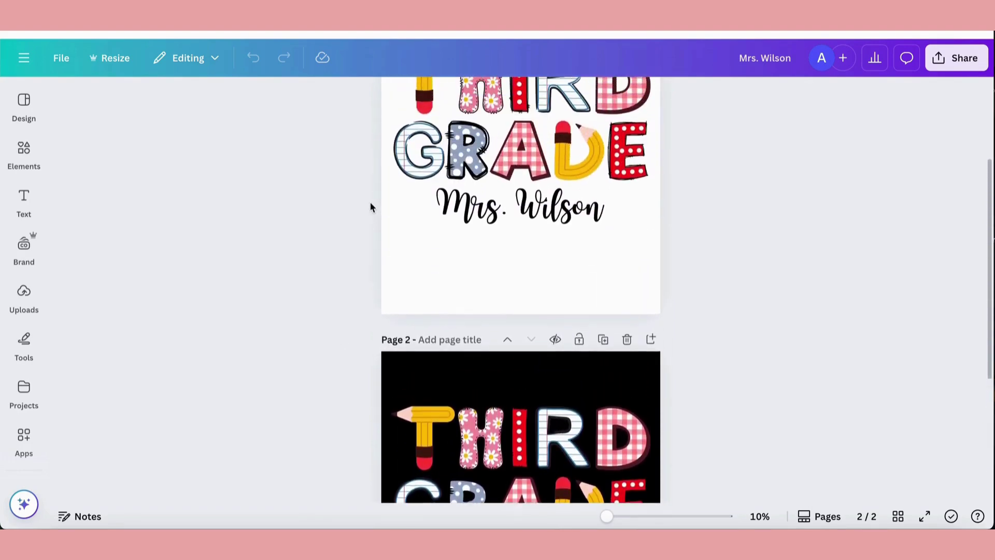
scroll(370, 207, "down", 1)
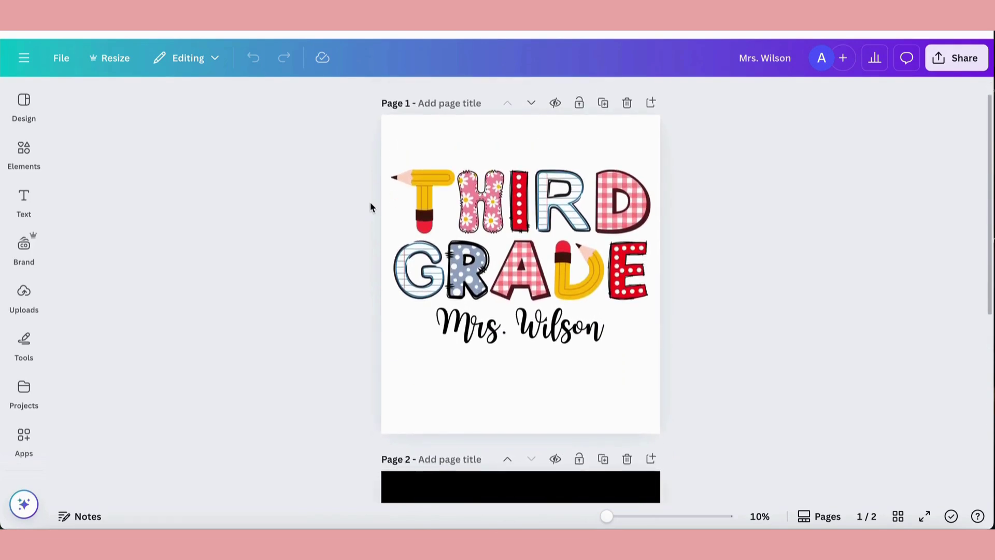